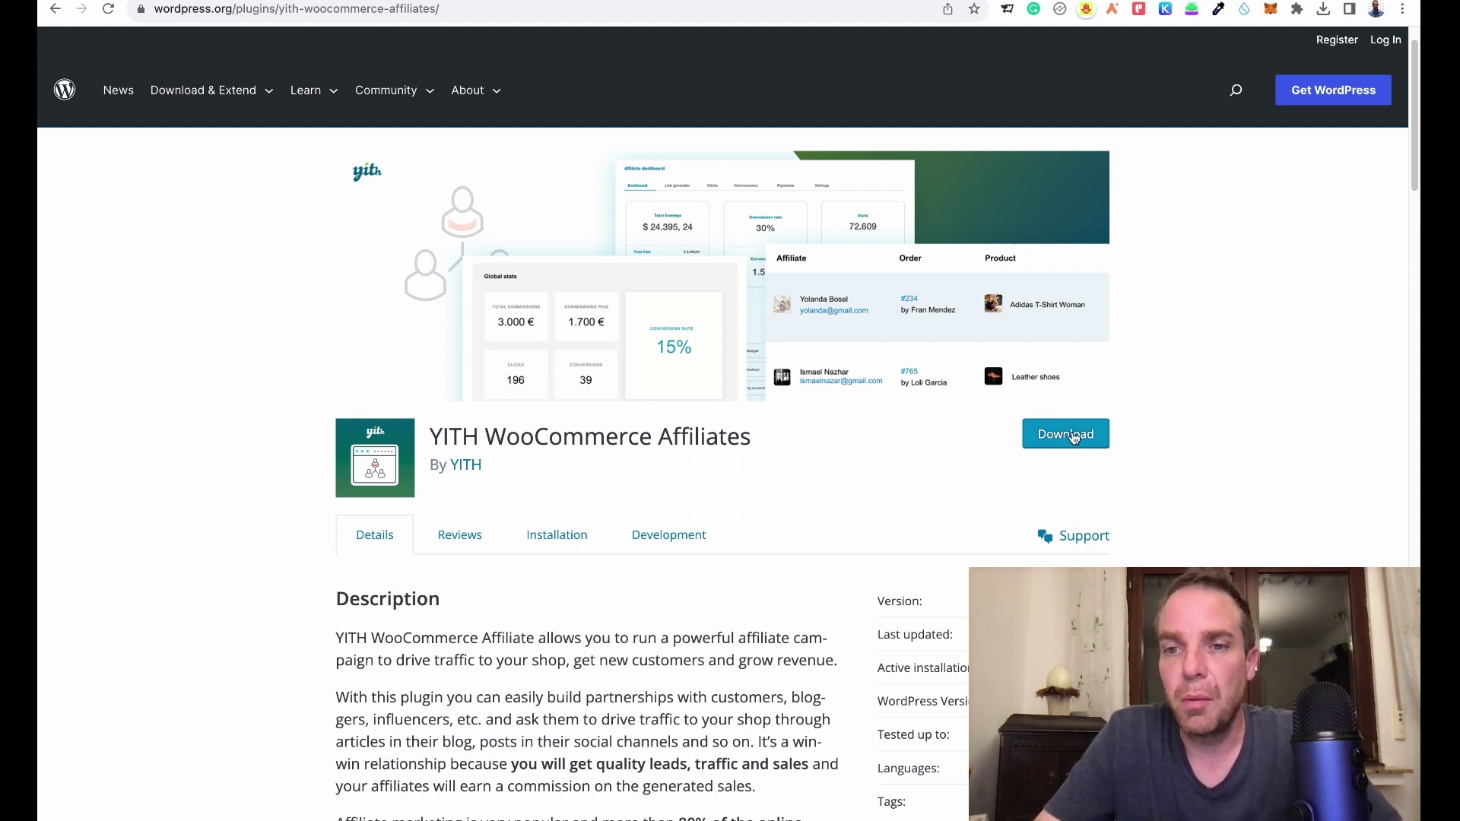
Step: Select the full YITH WooCommerce Affiliates title on its WordPress.org plugin page
drag(754, 444, 429, 454)
key(super+c)
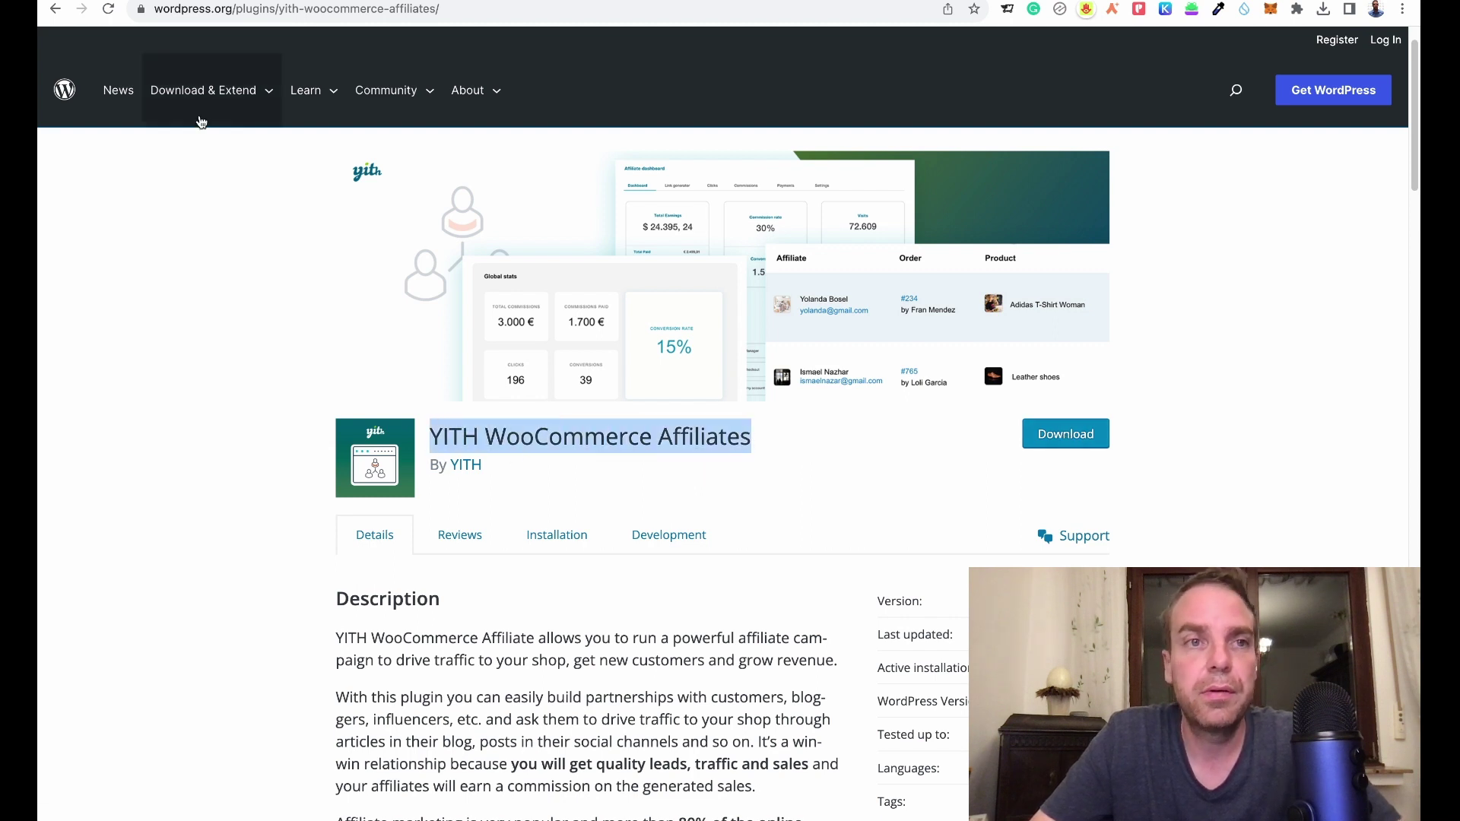
Step: Install YITH WooCommerce Affiliates from Plugins > Add New by searching its pasted name
click(167, 2)
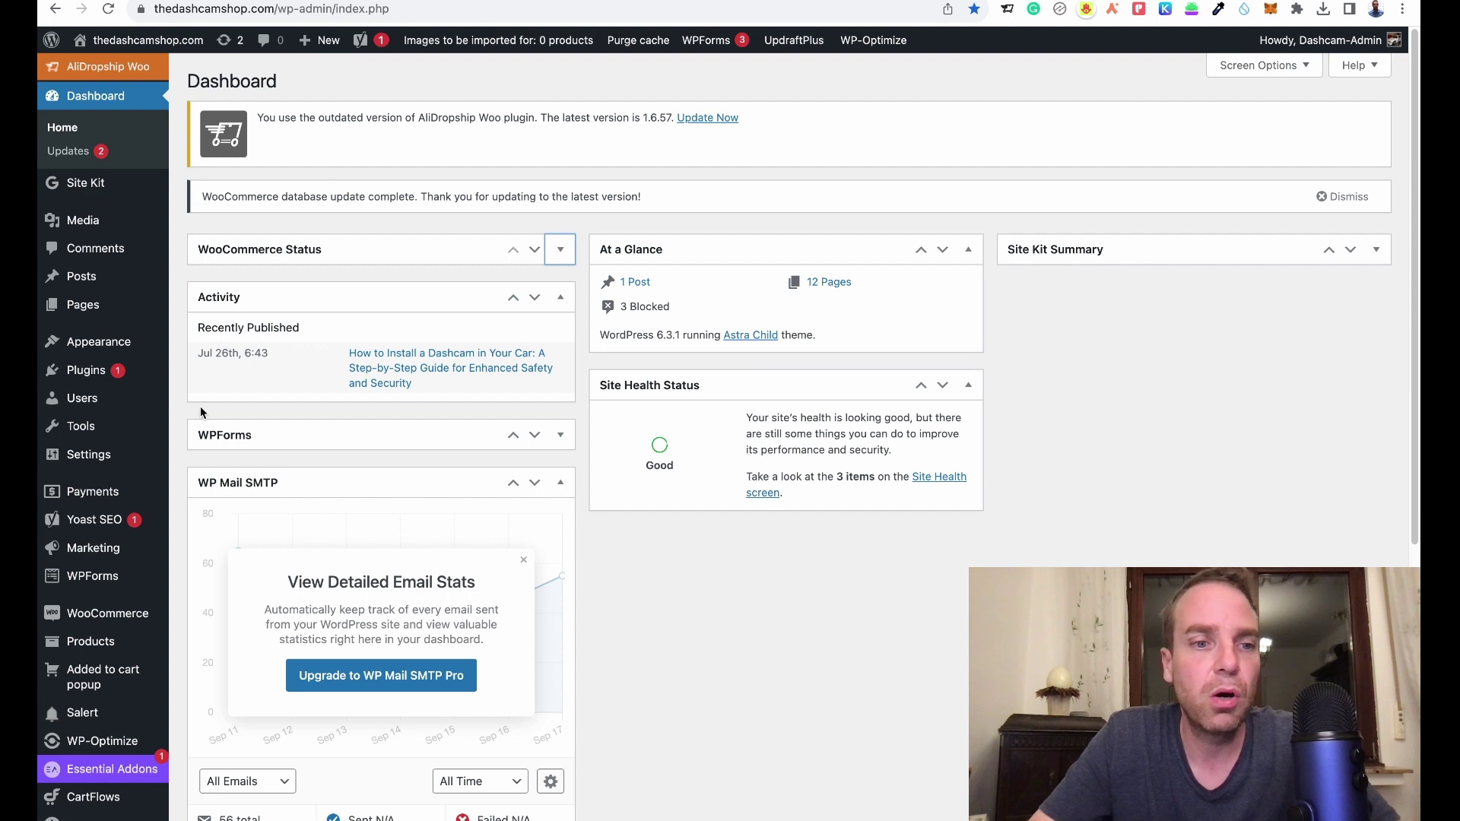
scroll(107, 477, down, 1)
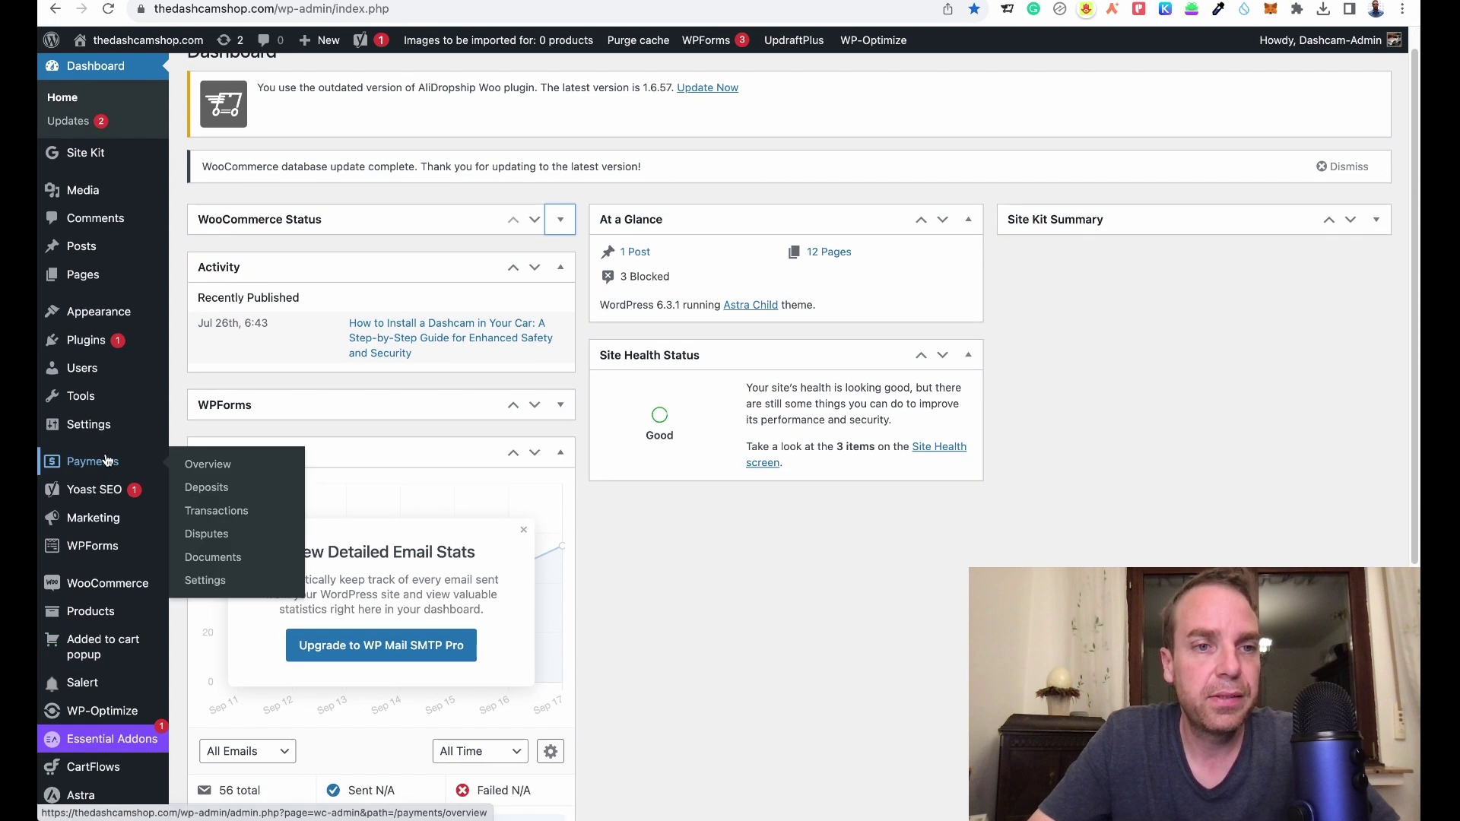
click(210, 368)
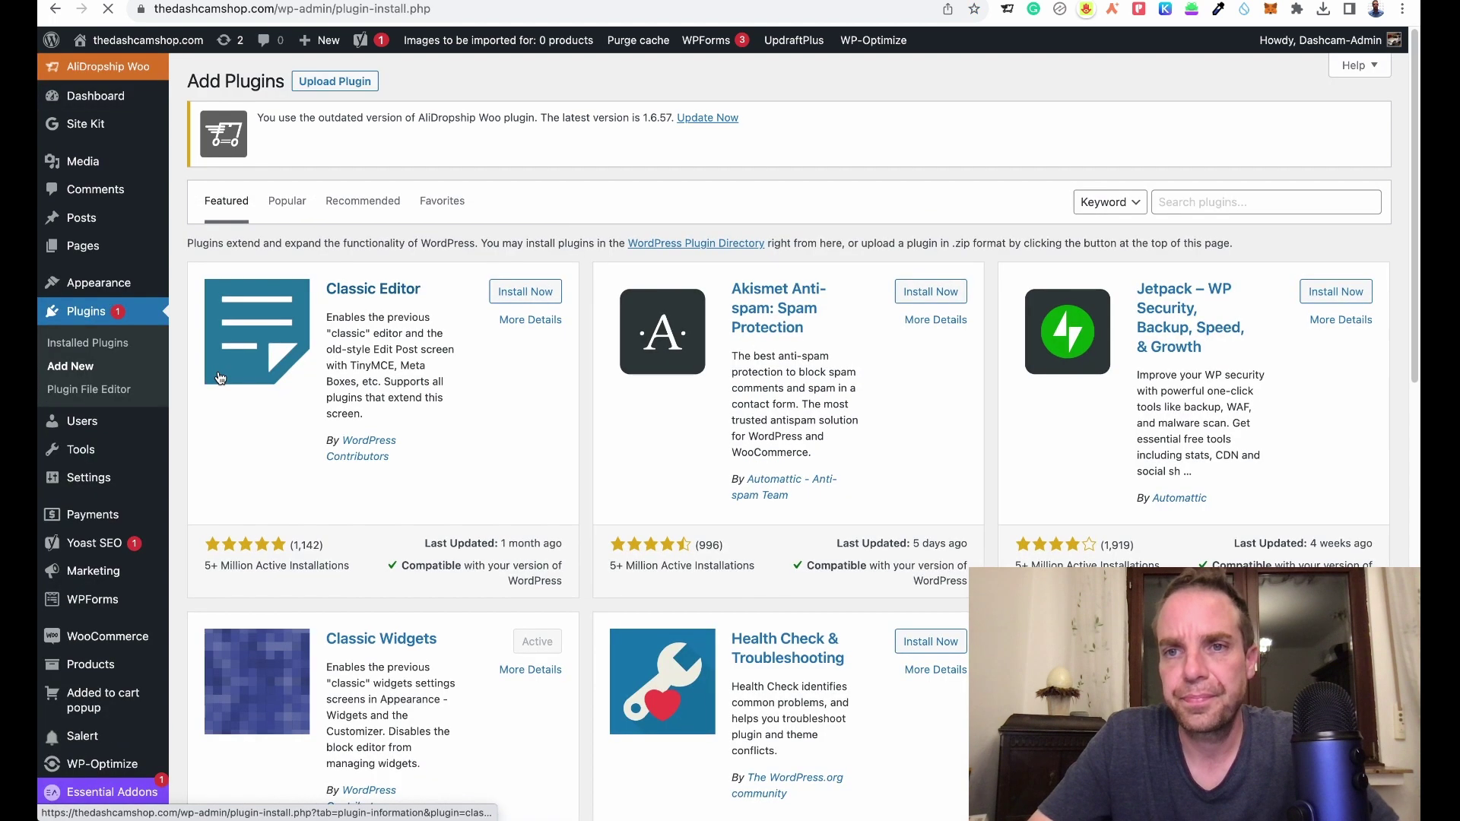
click(1255, 200)
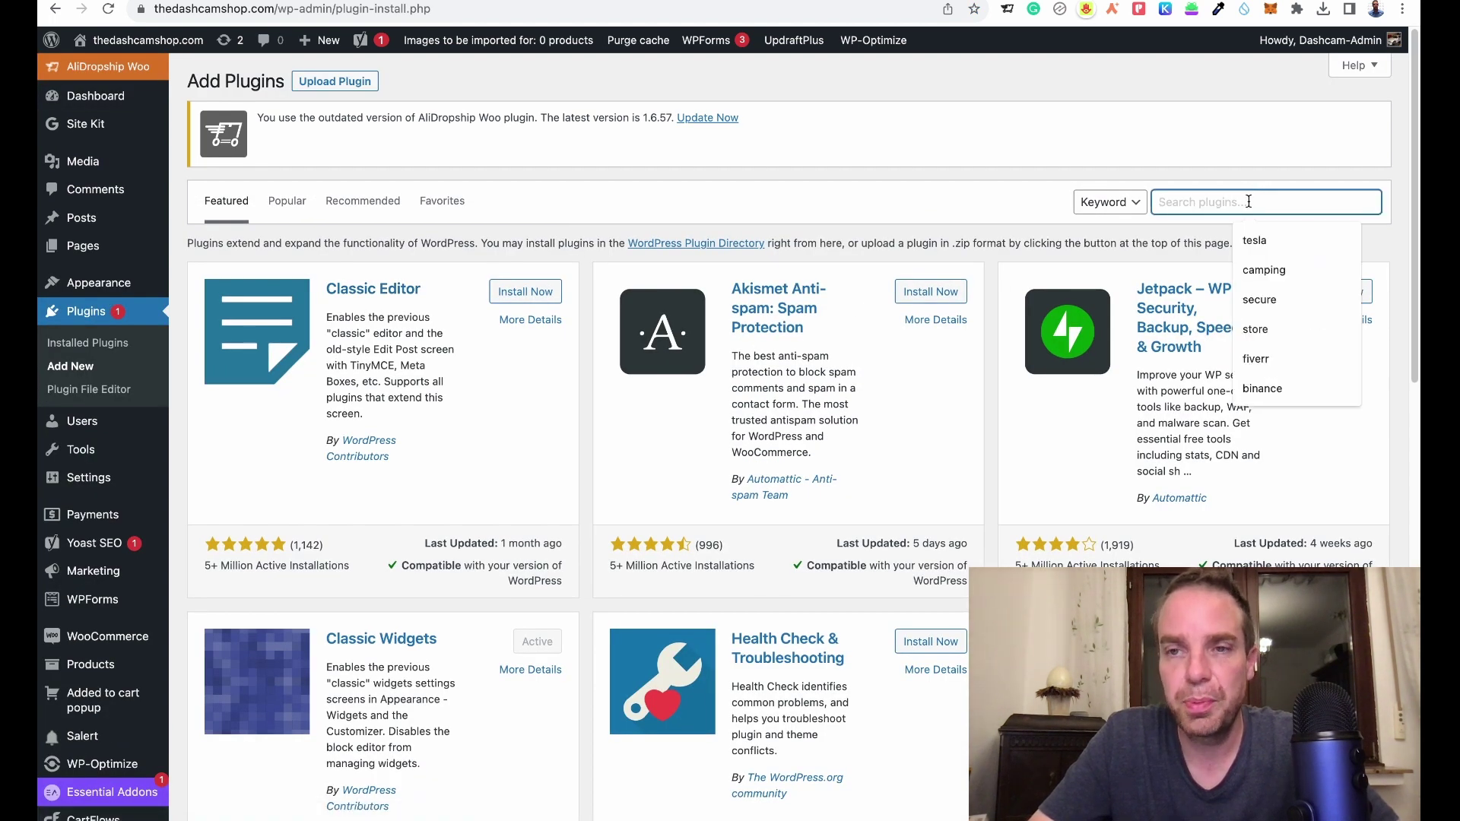
key(super+v)
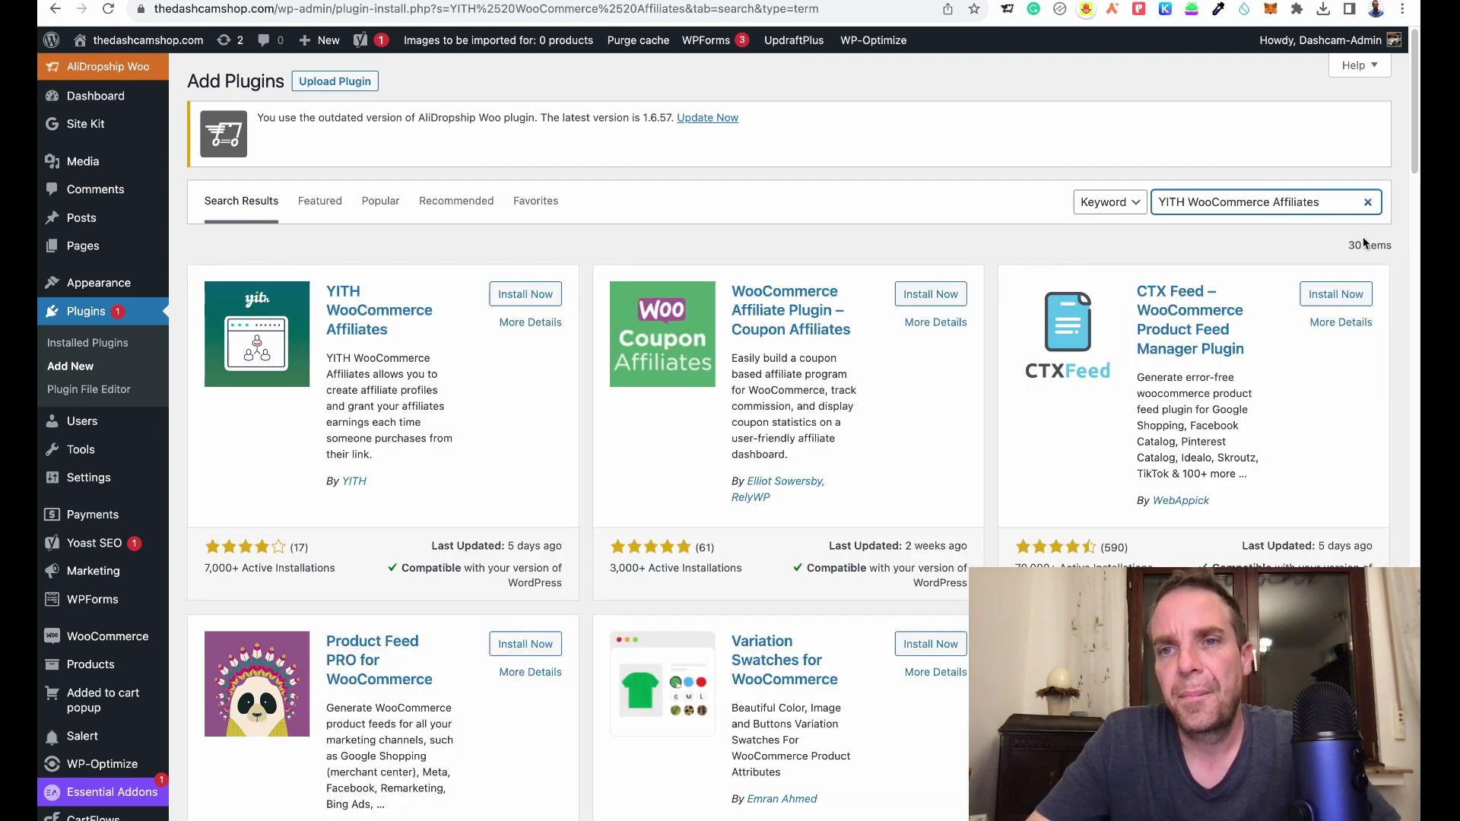
click(537, 297)
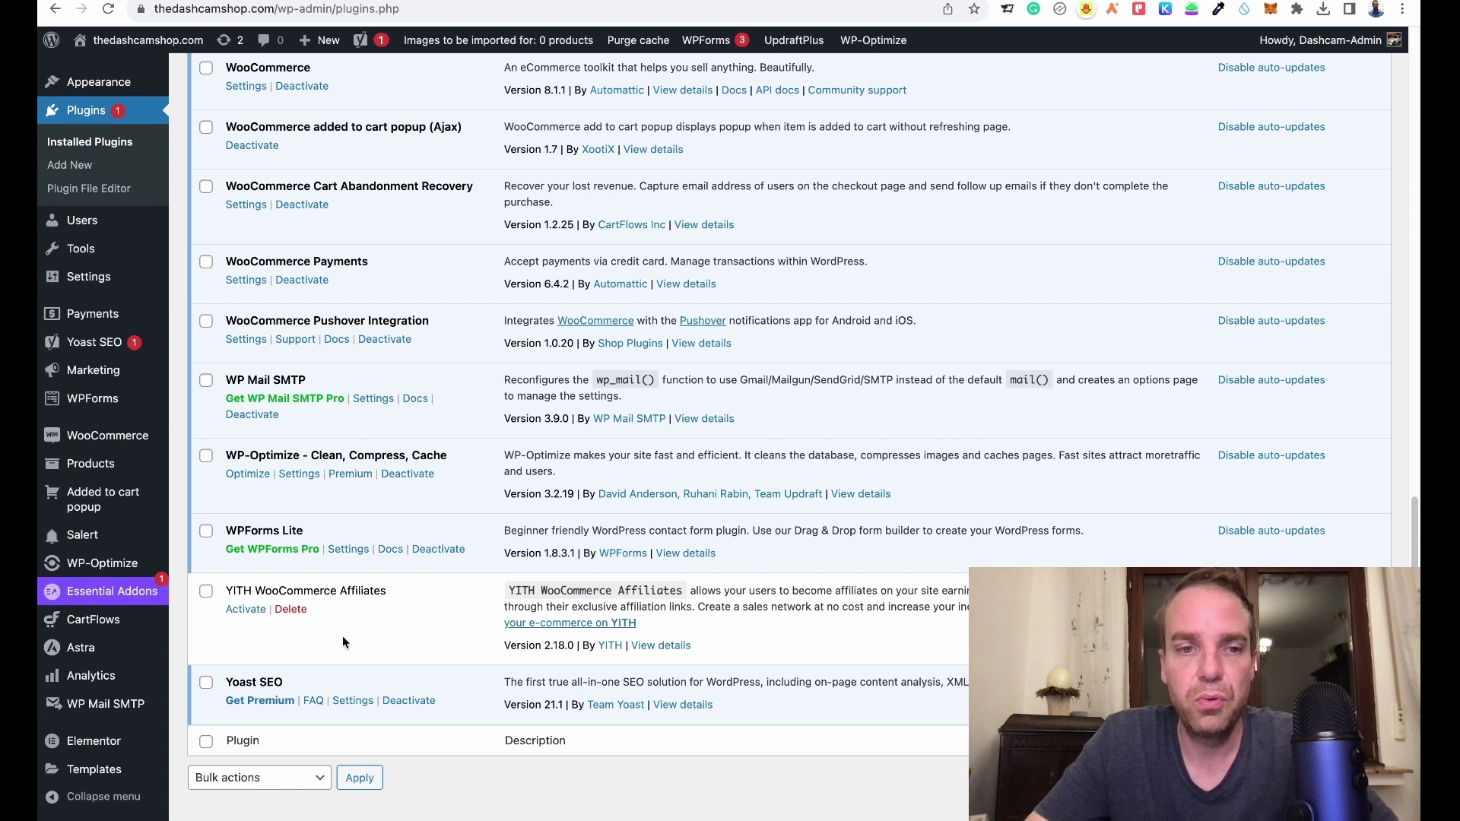
Step: Activate YITH WooCommerce Affiliates and bring up Affiliates from the new YITH sidebar menu
click(246, 611)
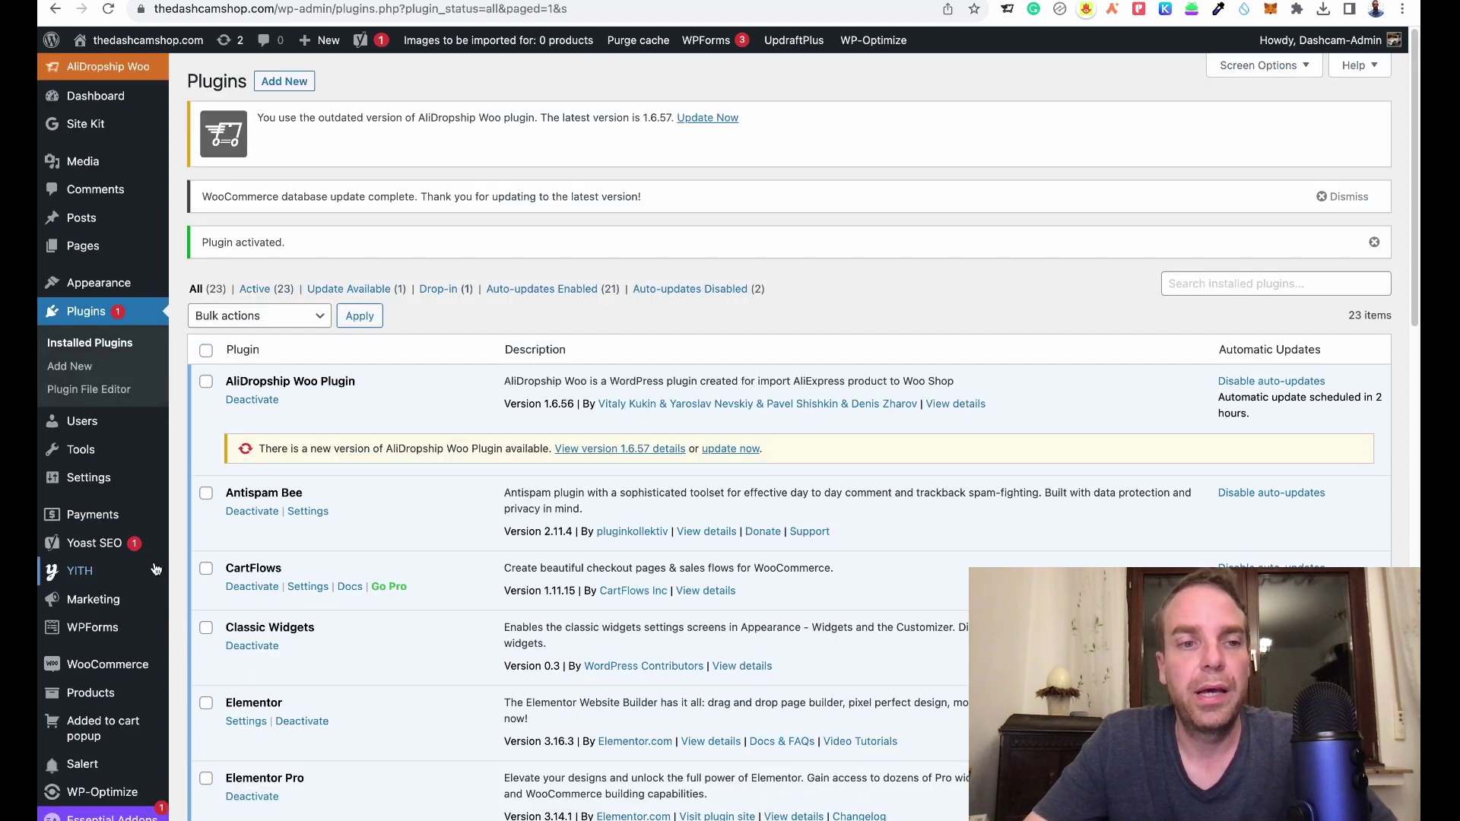
mouse_move(82, 578)
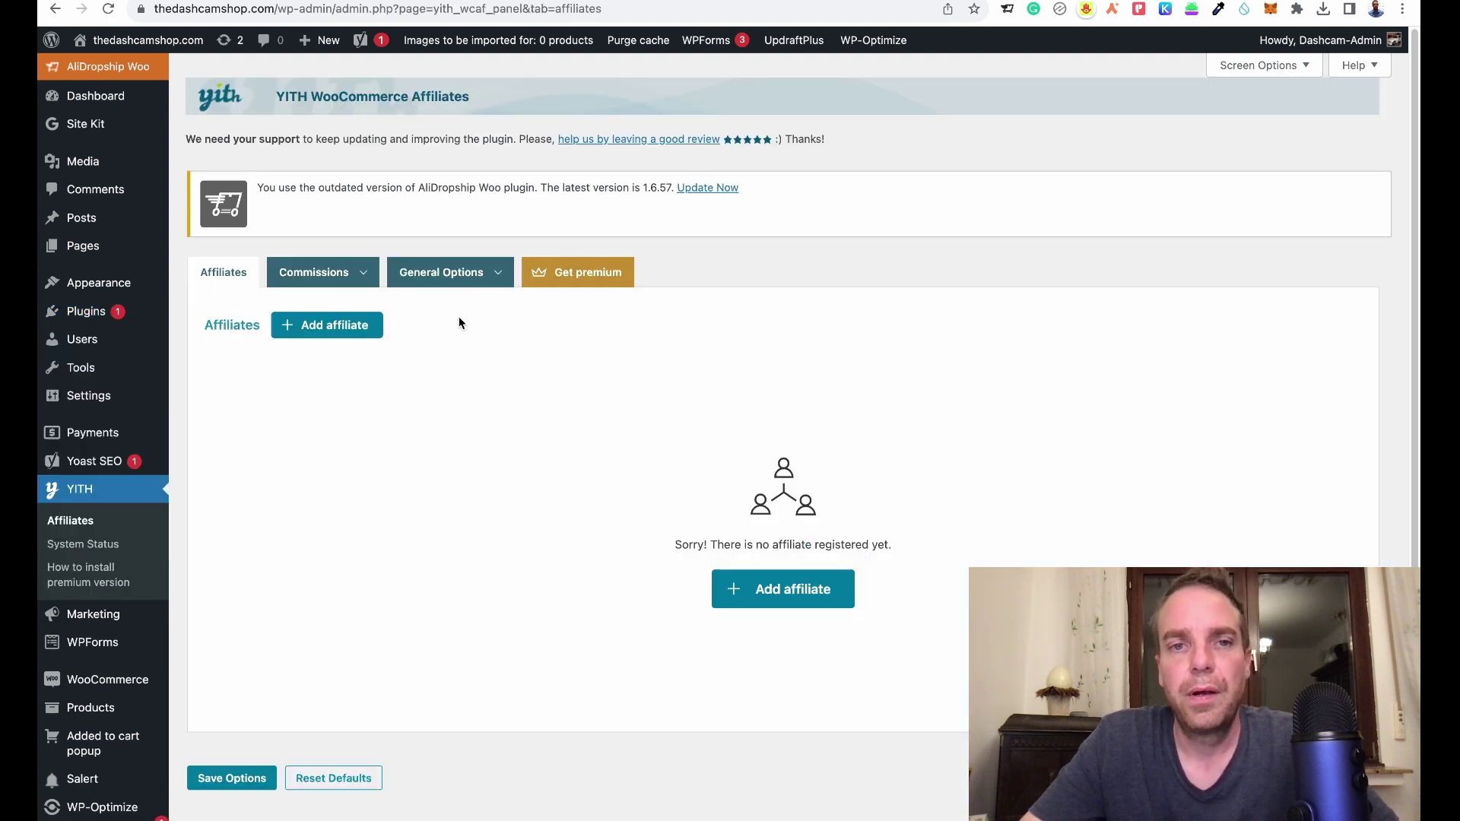
mouse_move(464, 285)
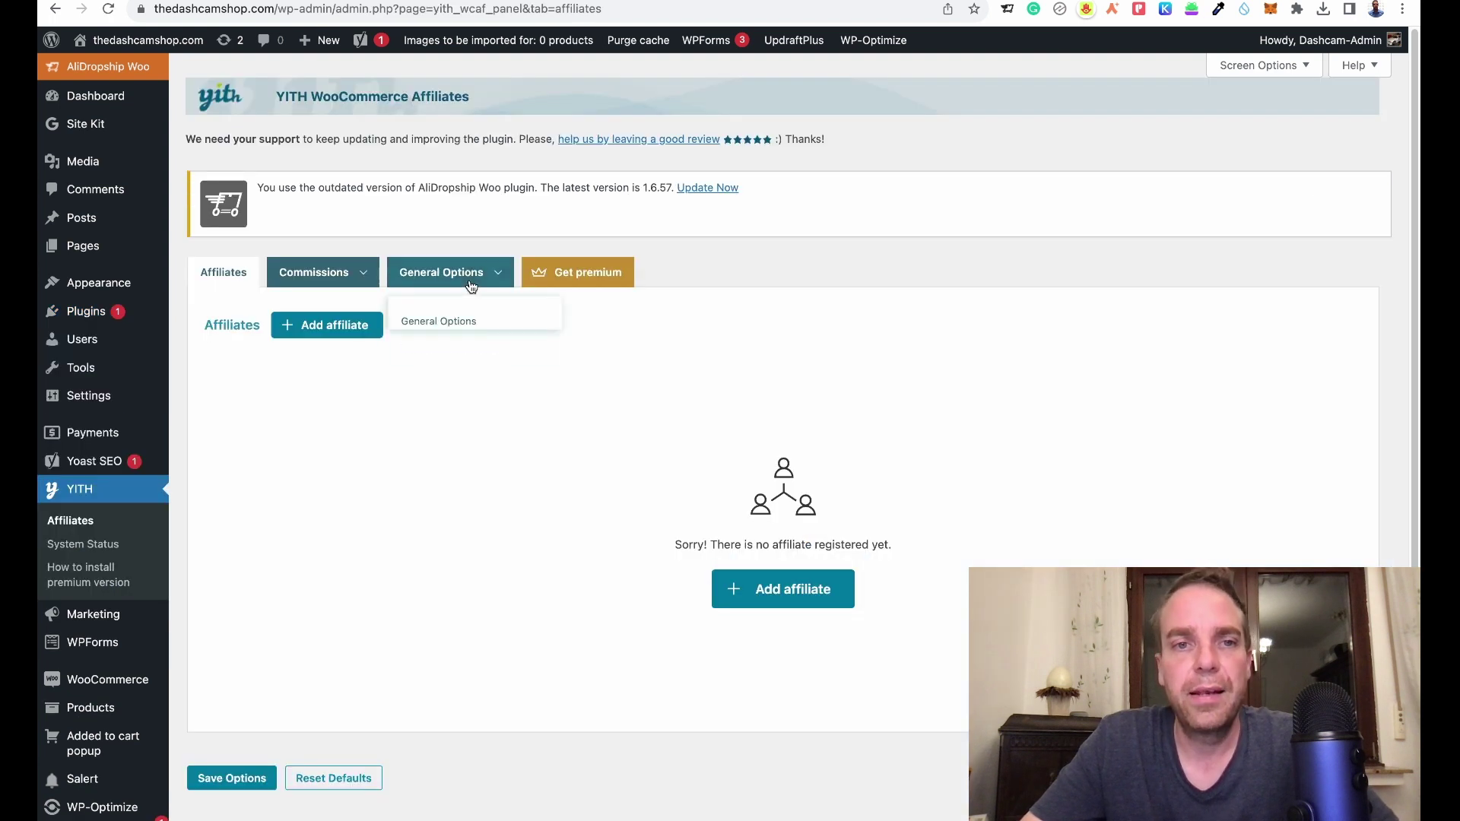
Step: Change referral cookie expiry from 24 hours to 30 Days in General Options and save
click(461, 325)
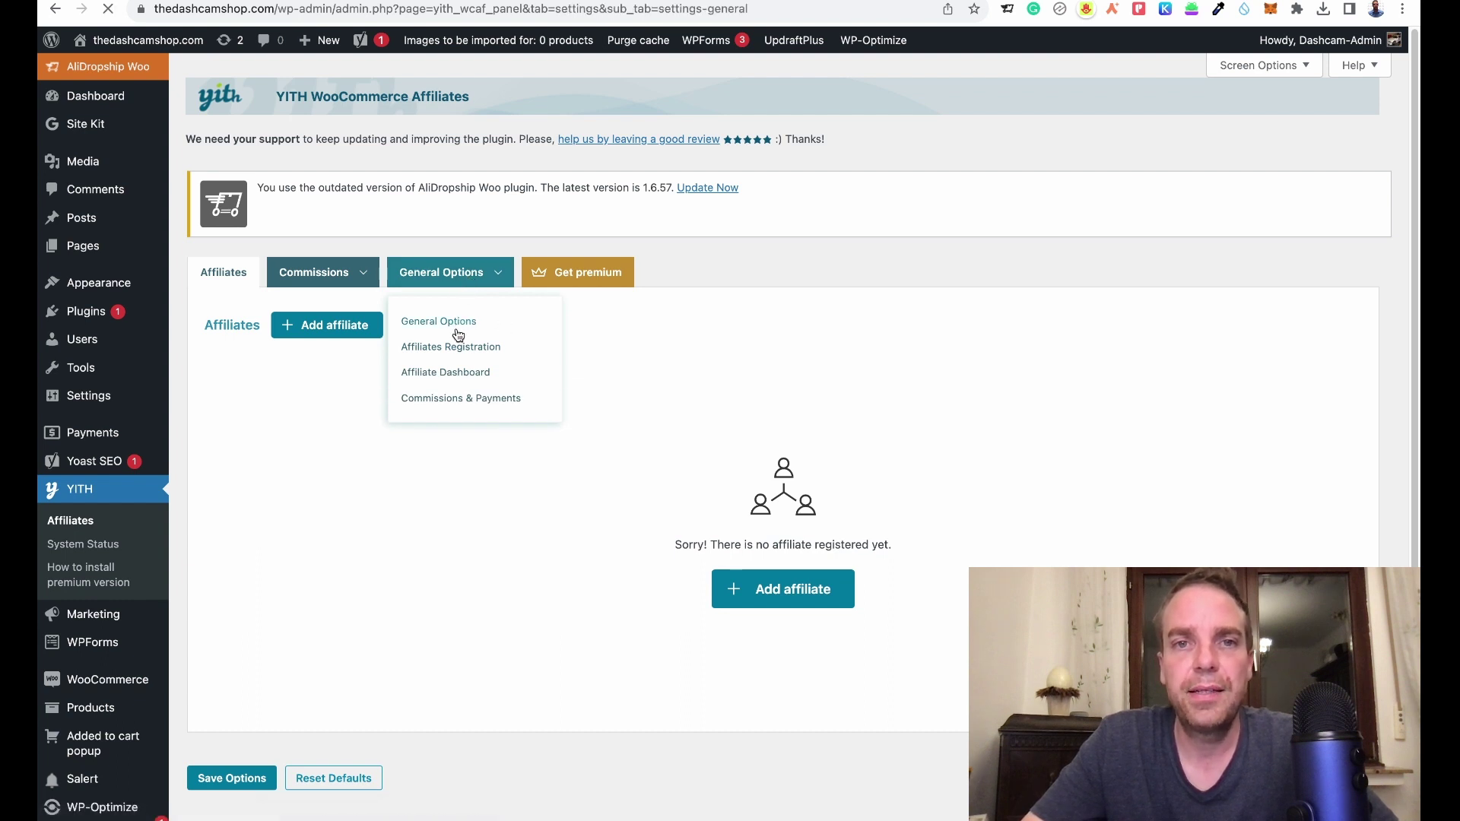
scroll(761, 441, down, 2)
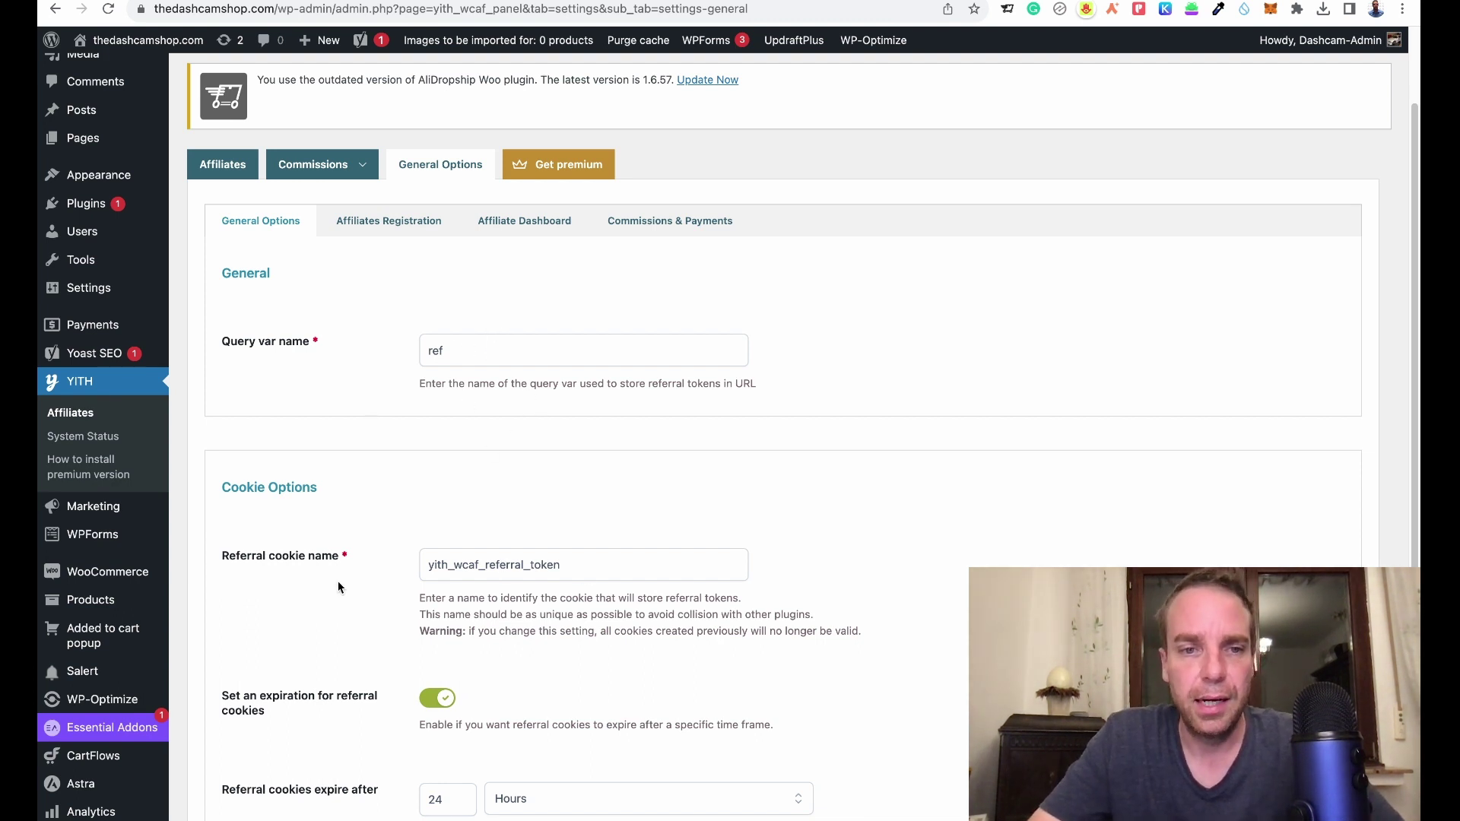
scroll(373, 555, down, 1)
scroll(382, 577, down, 2)
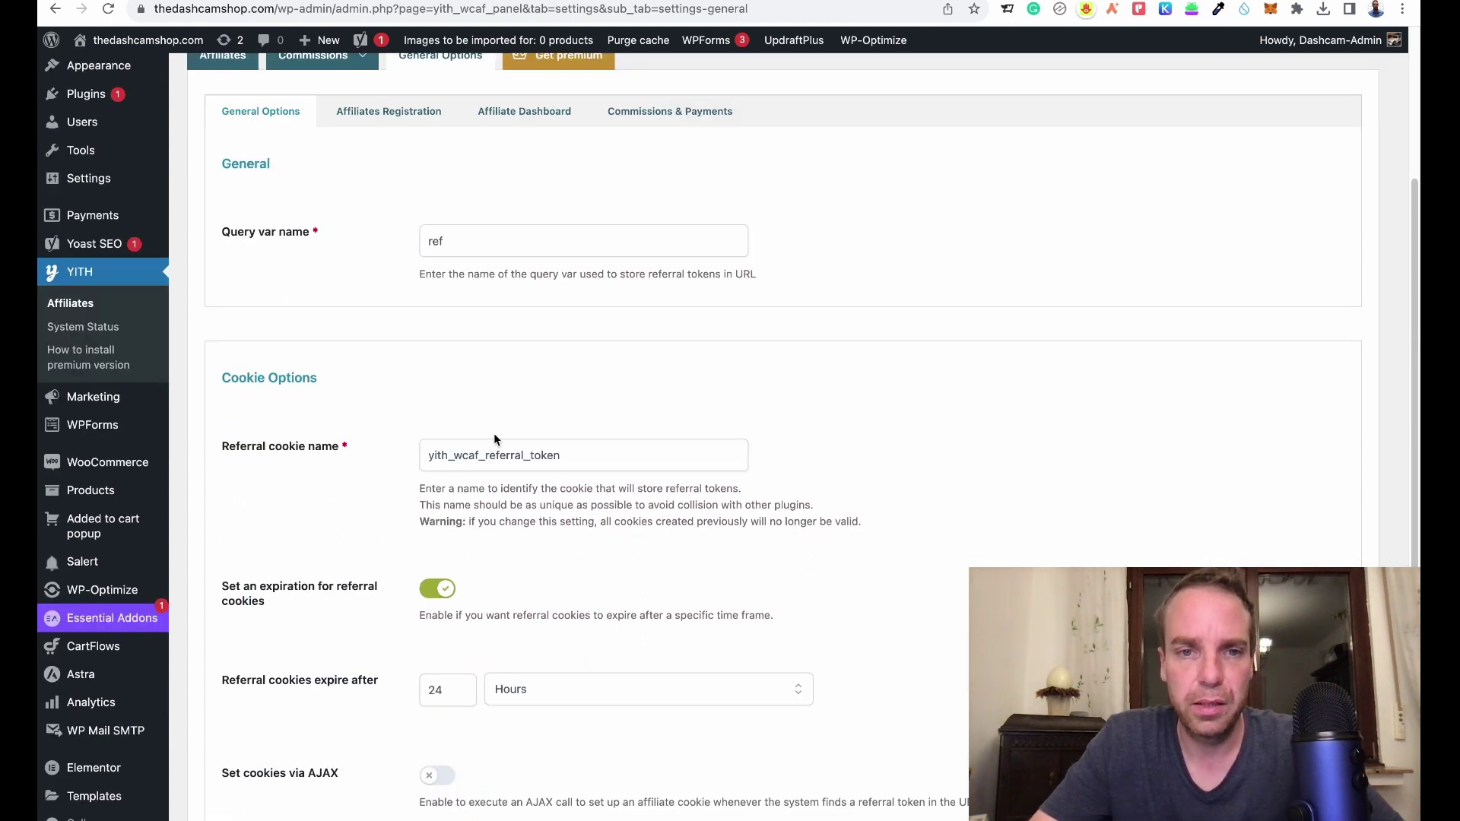
scroll(403, 516, down, 4)
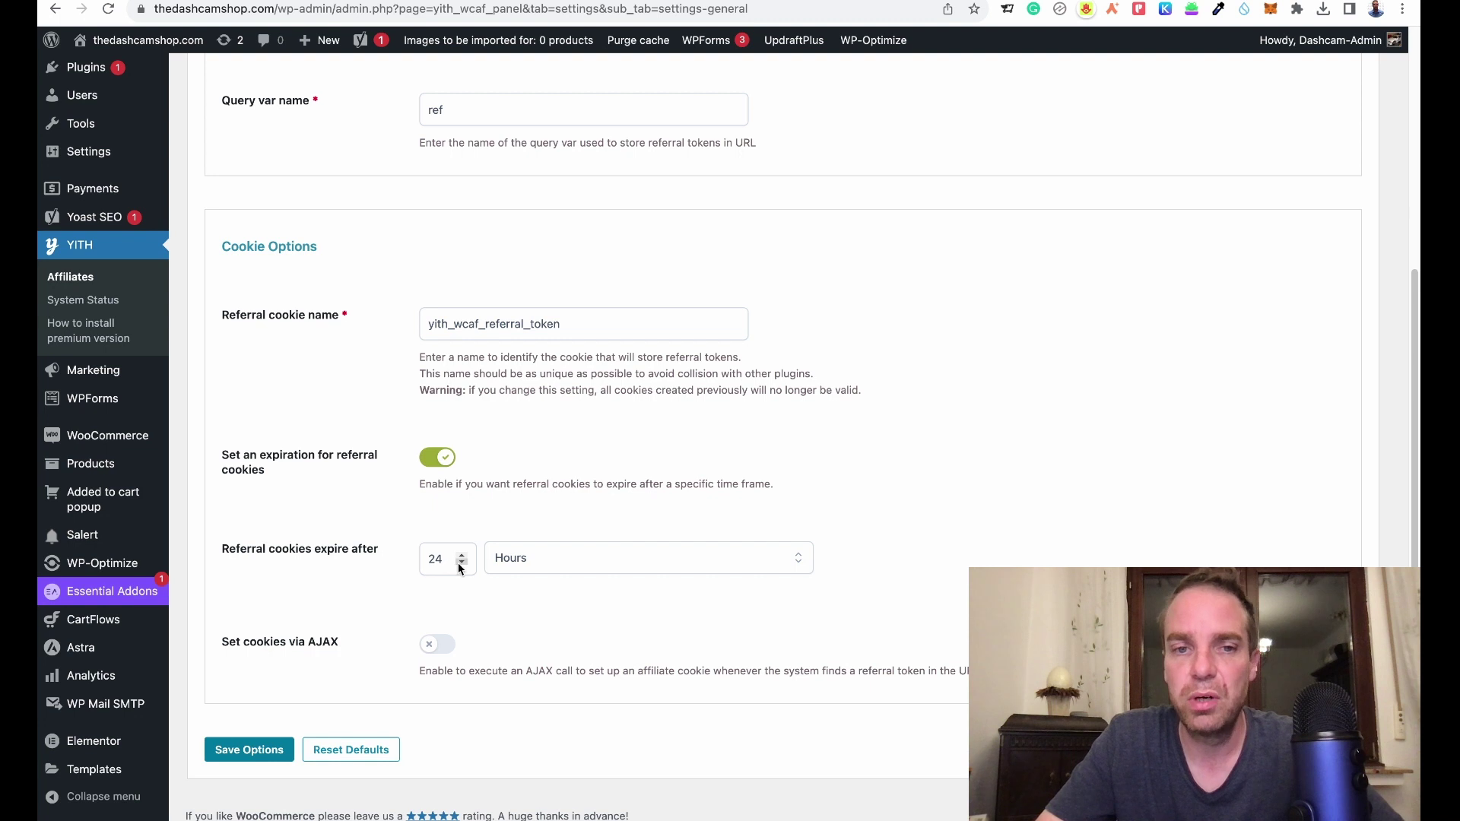
click(591, 566)
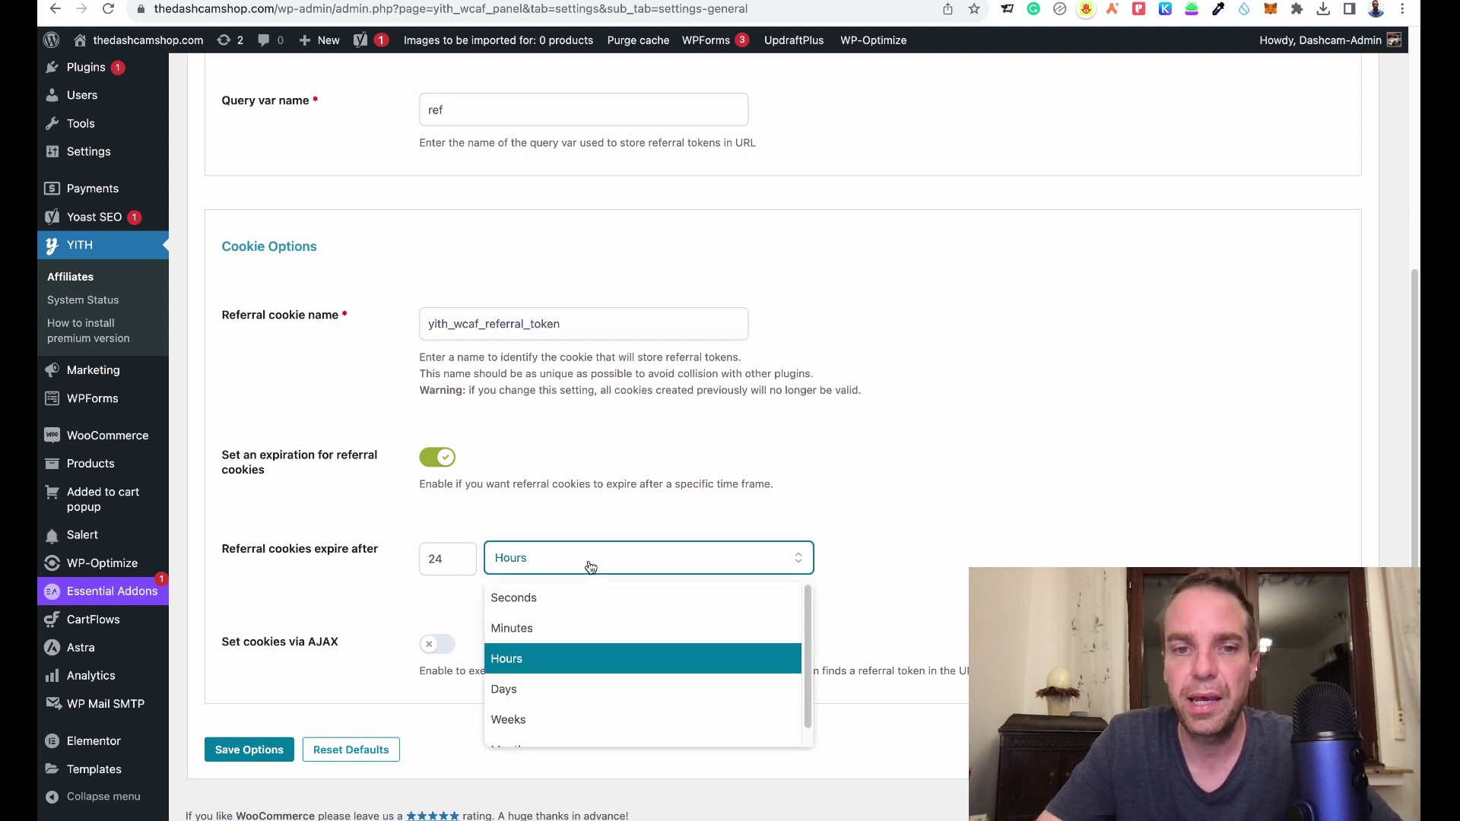
click(614, 695)
double_click(450, 564)
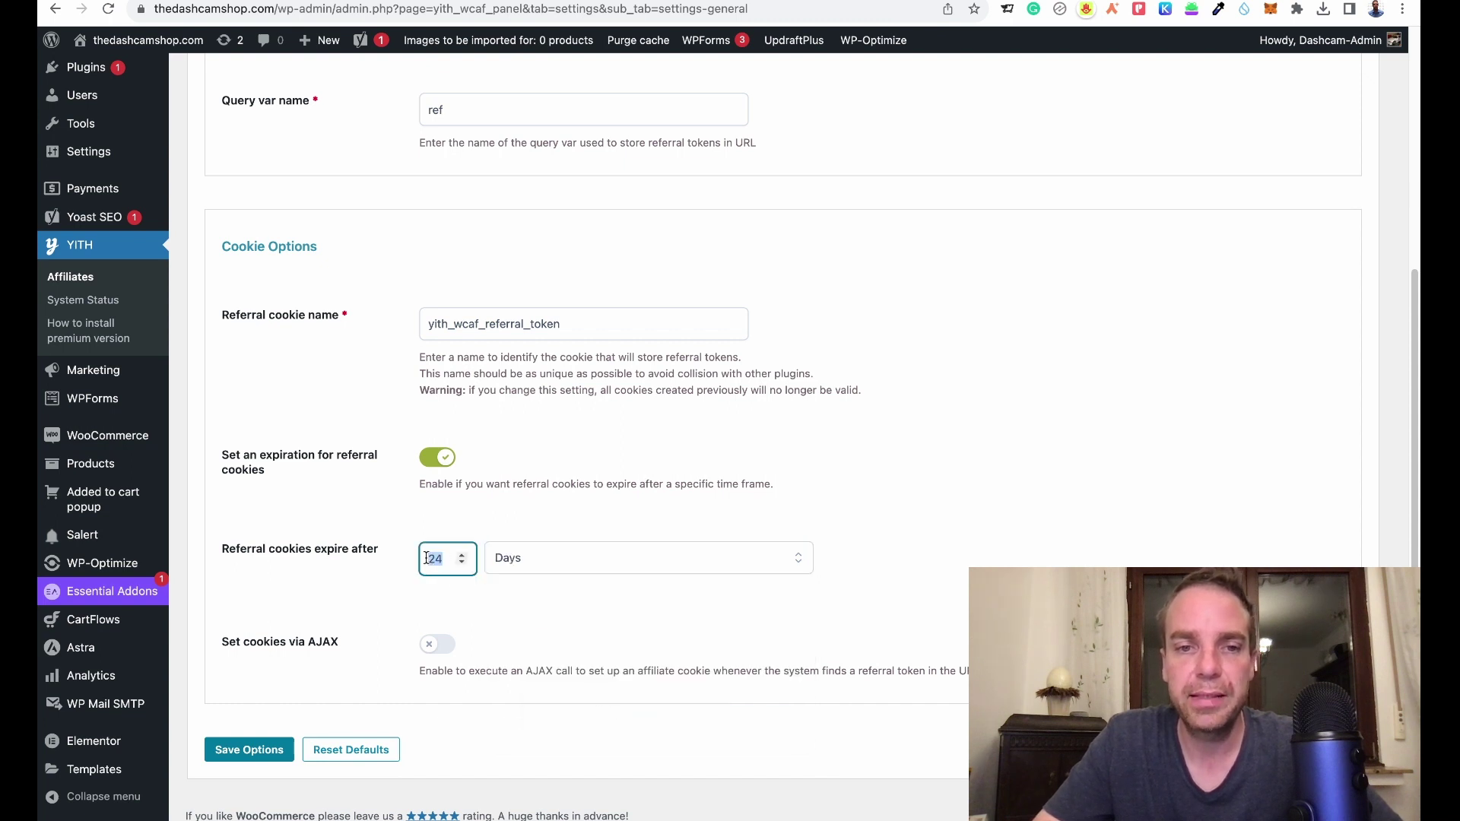
key(BackSpace)
text(30)
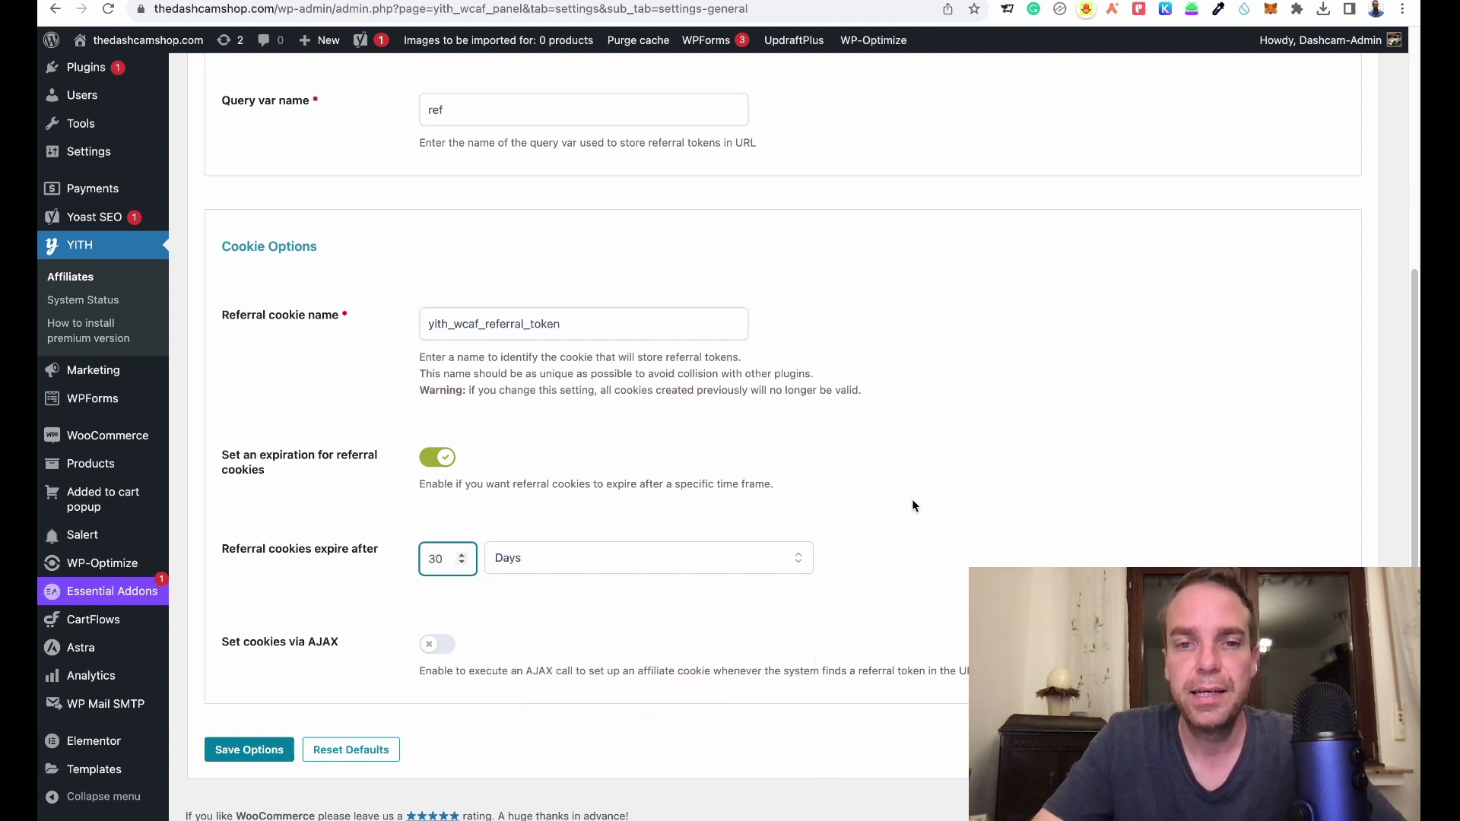
click(881, 577)
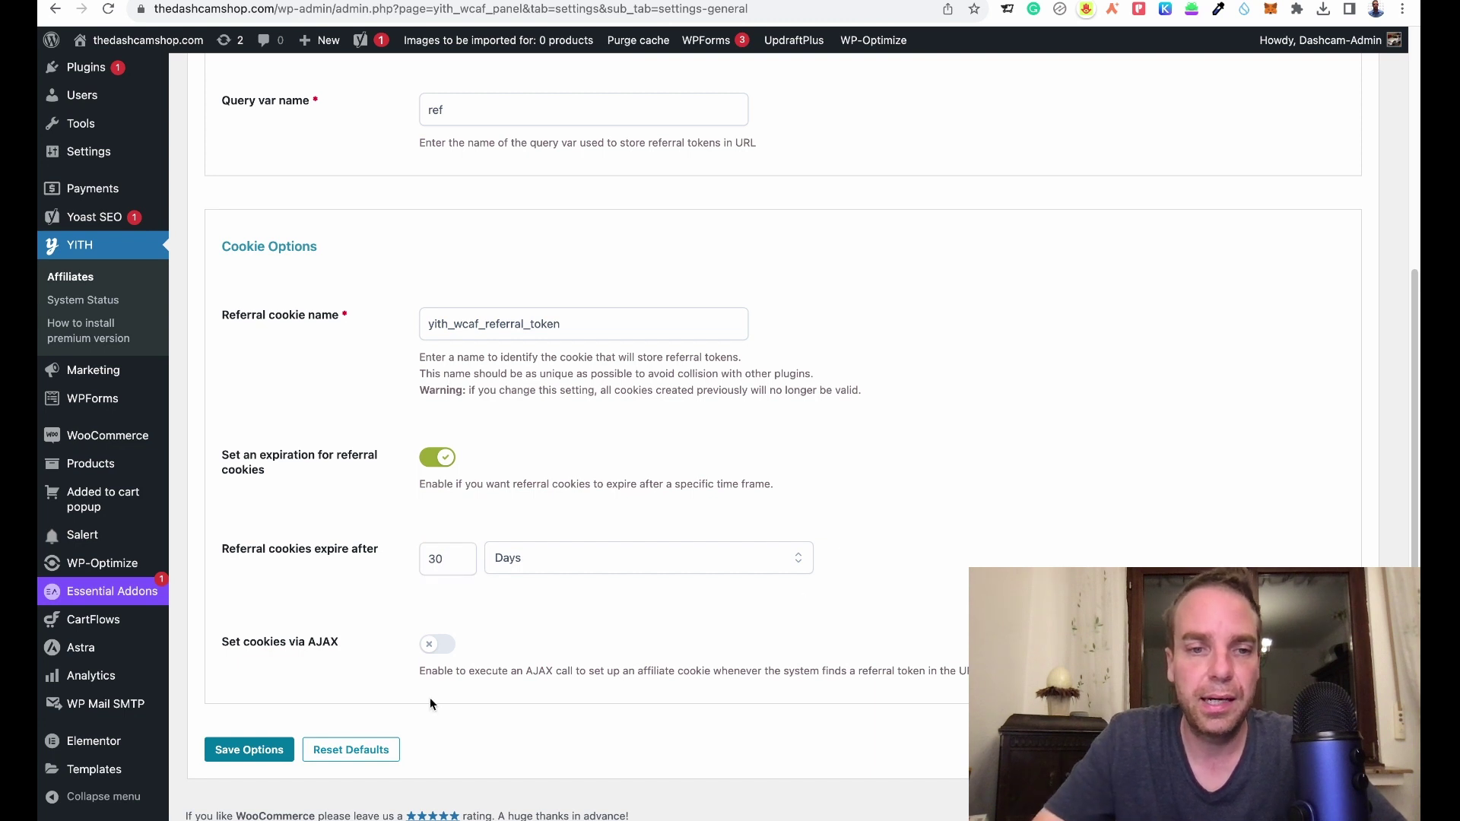
click(272, 751)
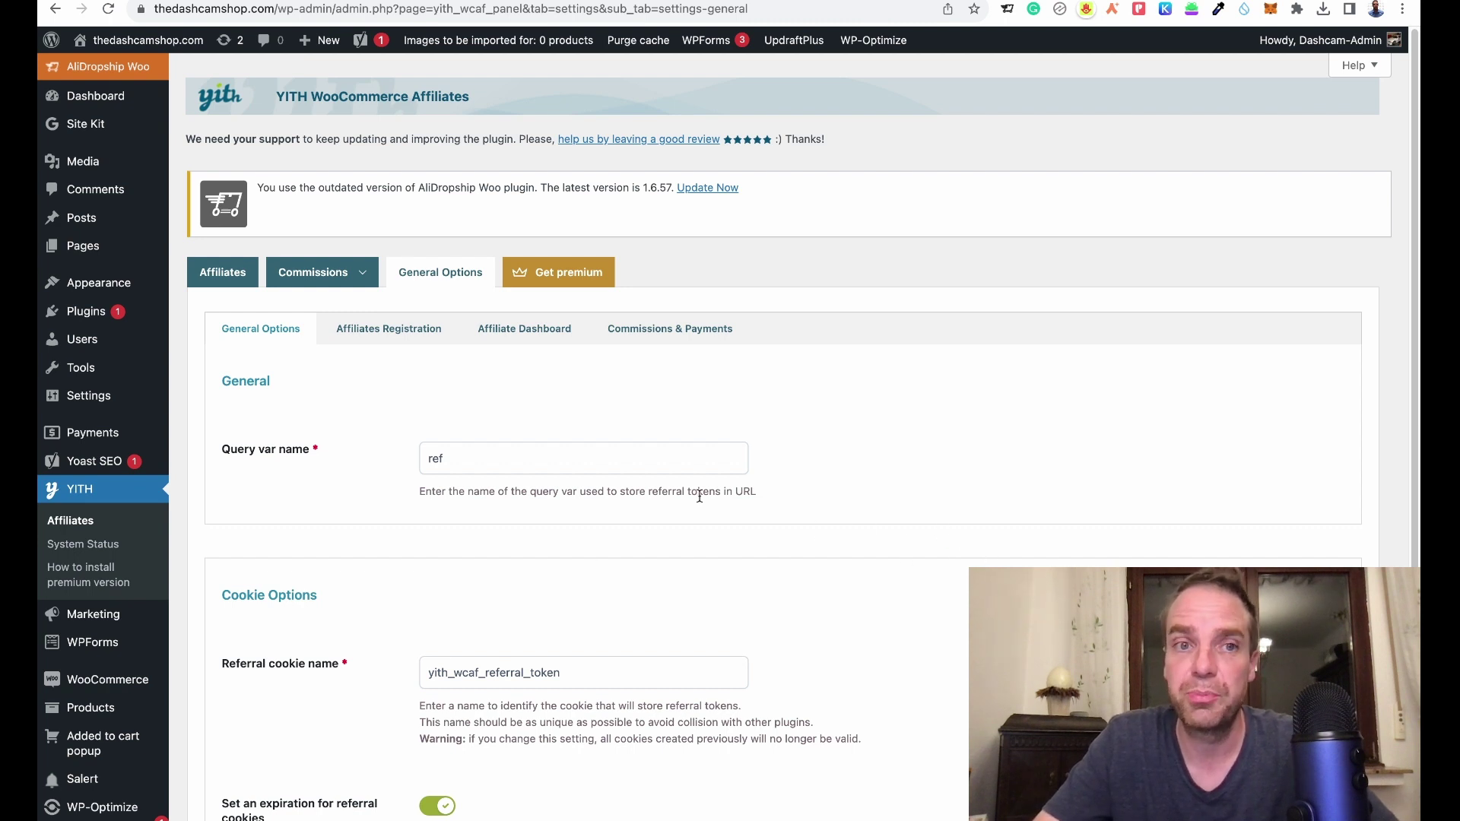
Step: Look through the Affiliates Registration form fields, then bring up the Affiliate Dashboard settings
click(394, 336)
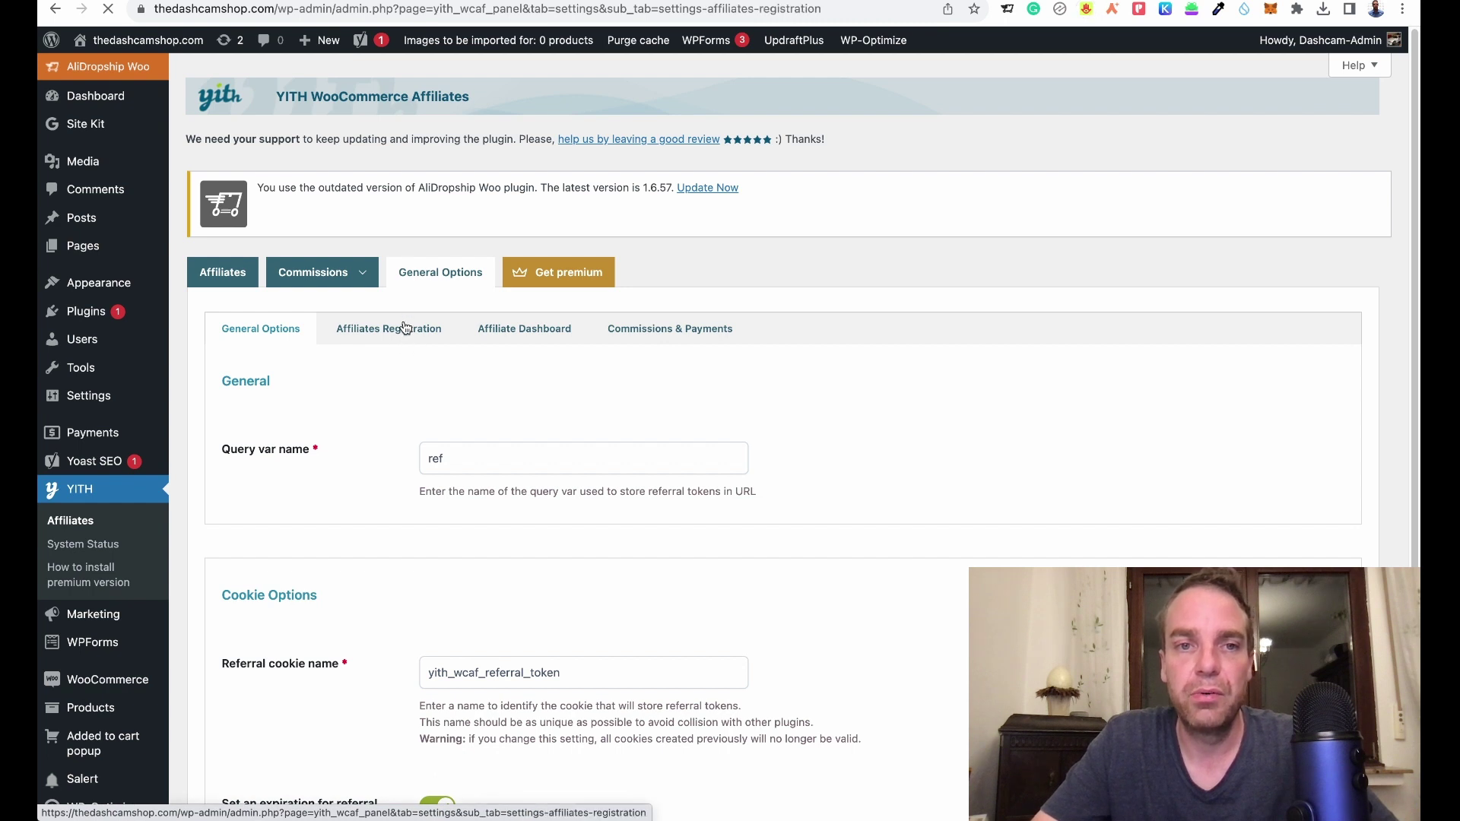
scroll(719, 379, down, 3)
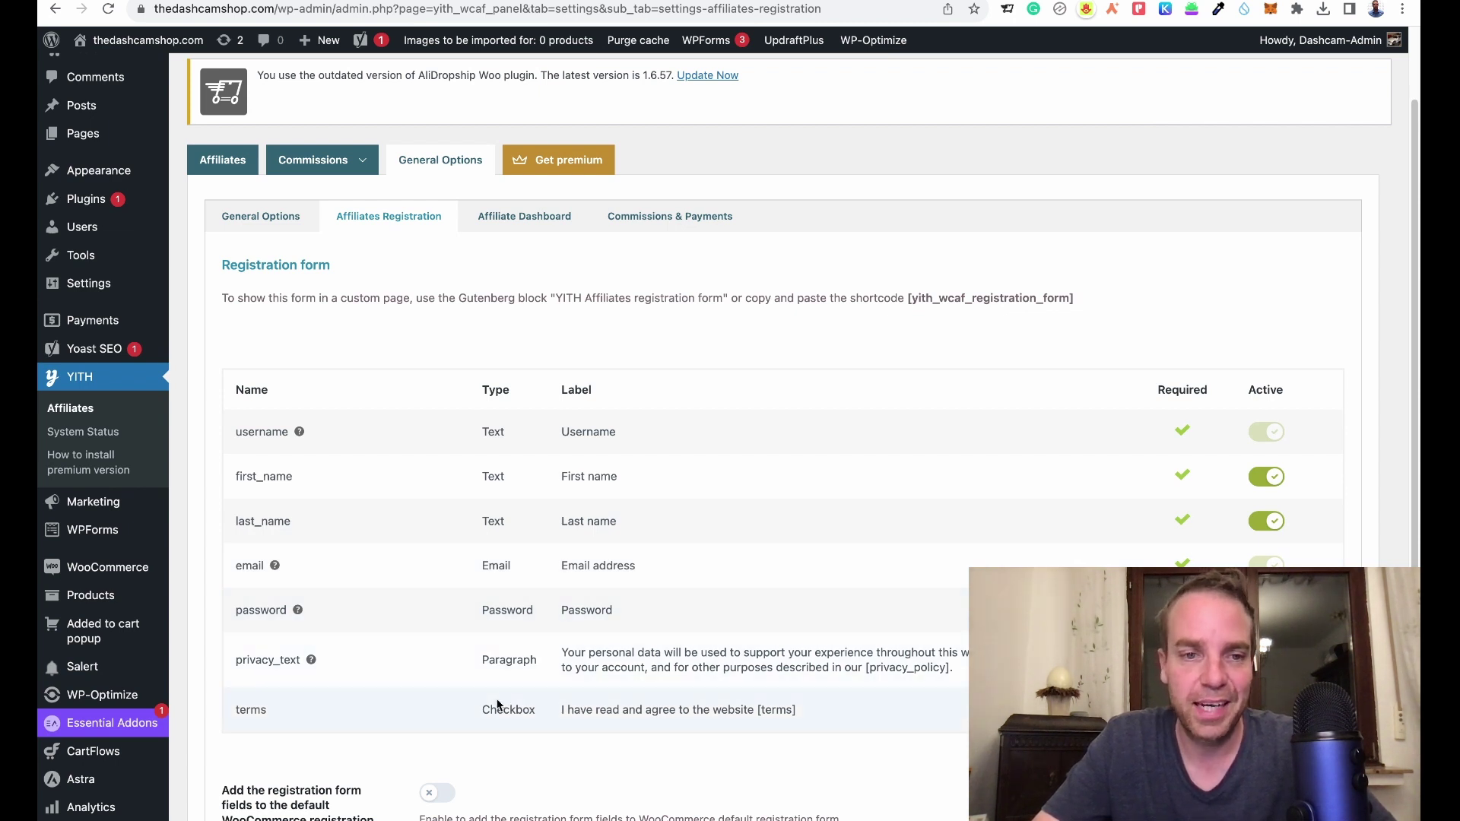
scroll(528, 623, down, 5)
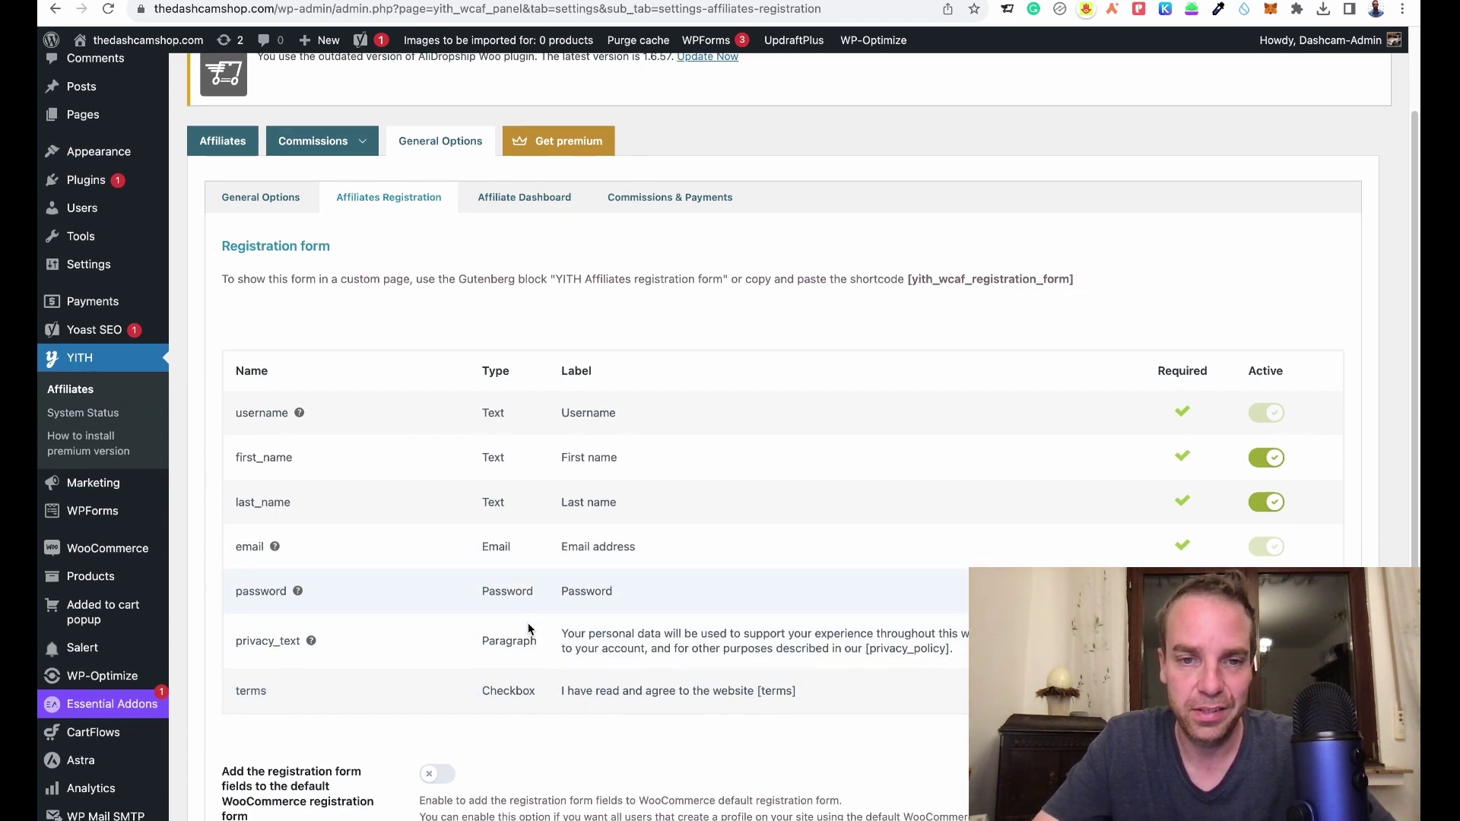
scroll(642, 545, down, 3)
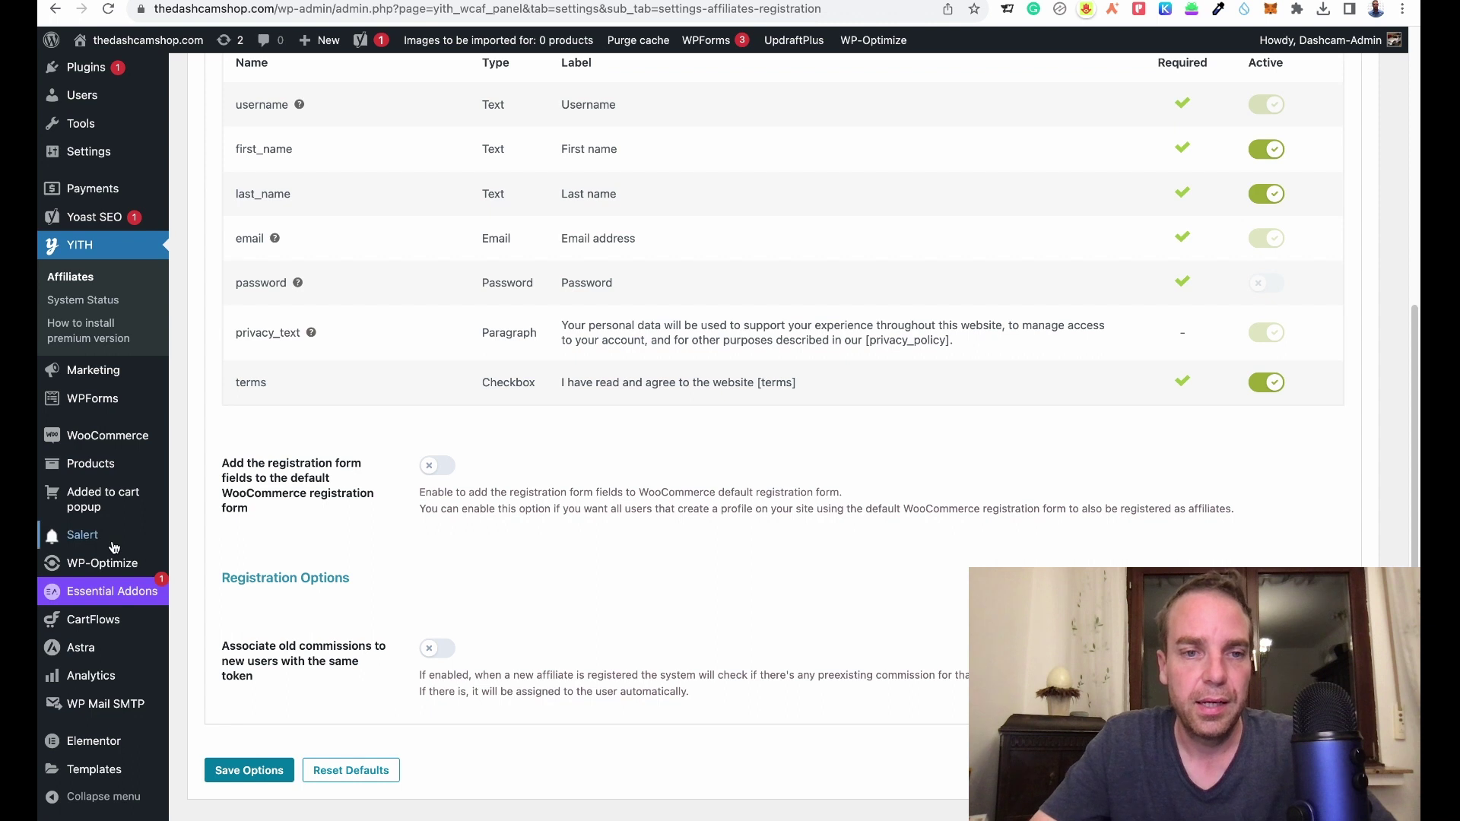
scroll(639, 528, up, 10)
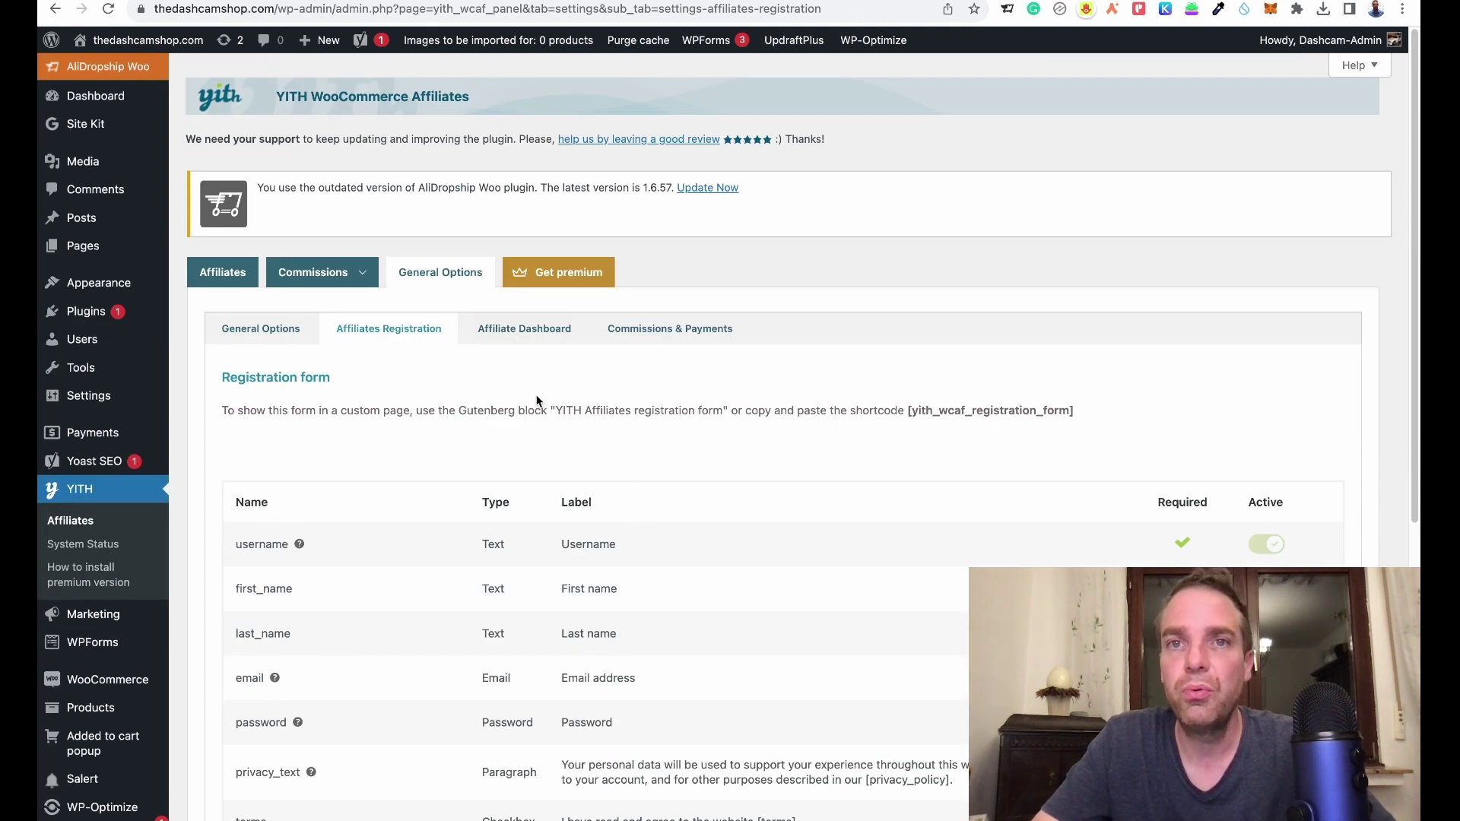
scroll(971, 483, down, 1)
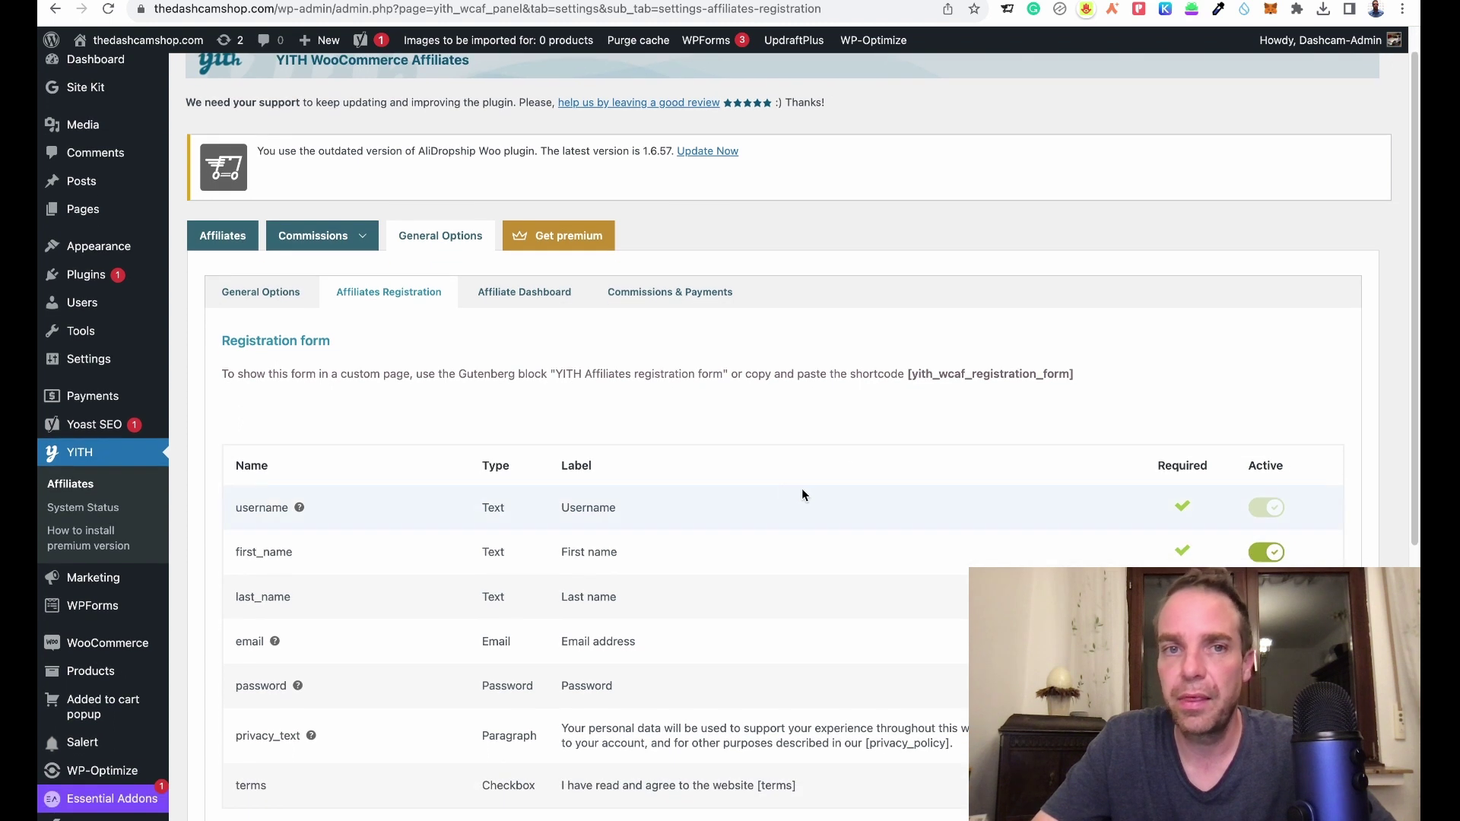
click(522, 301)
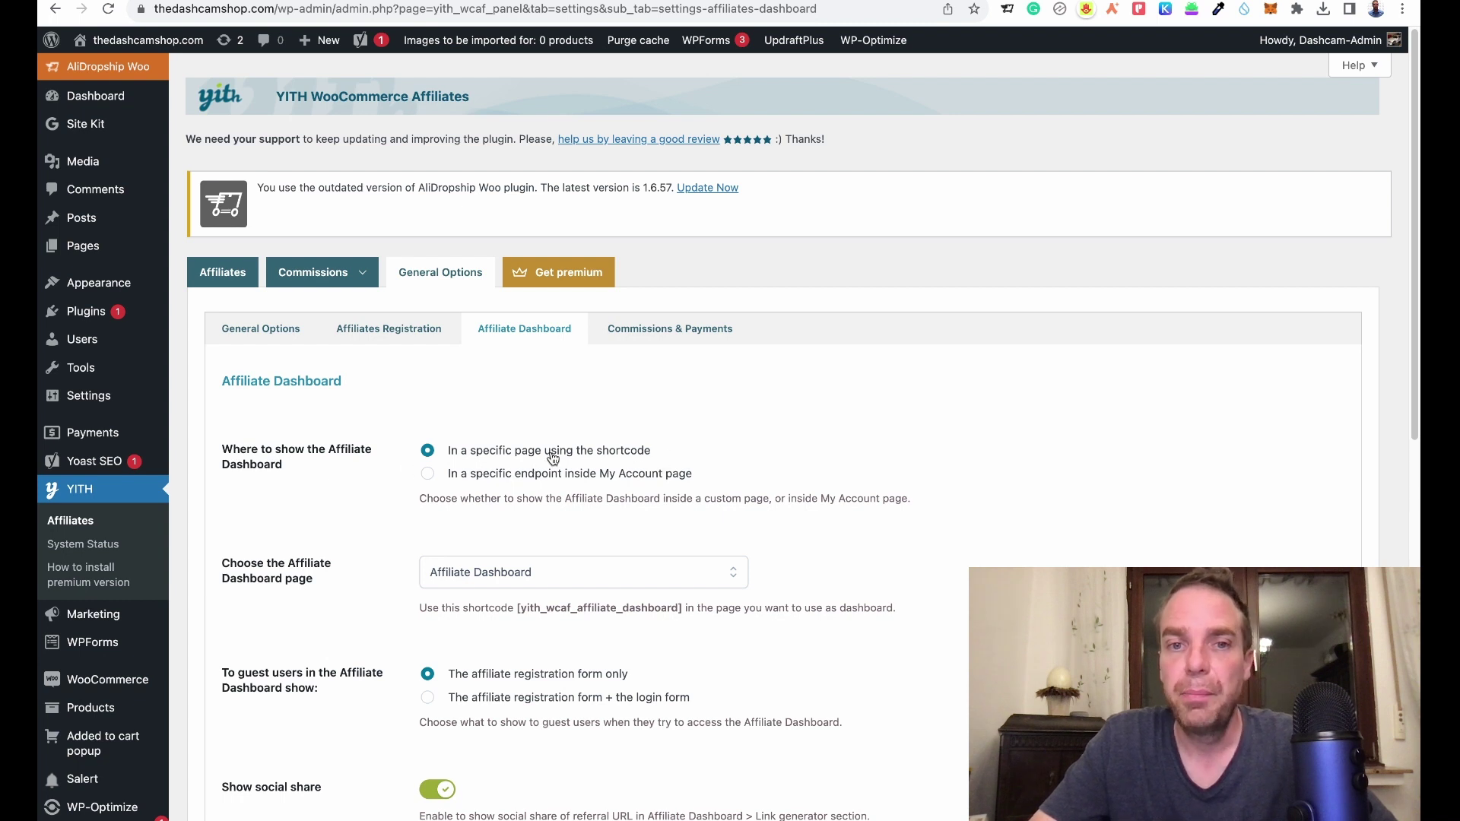
scroll(948, 399, down, 3)
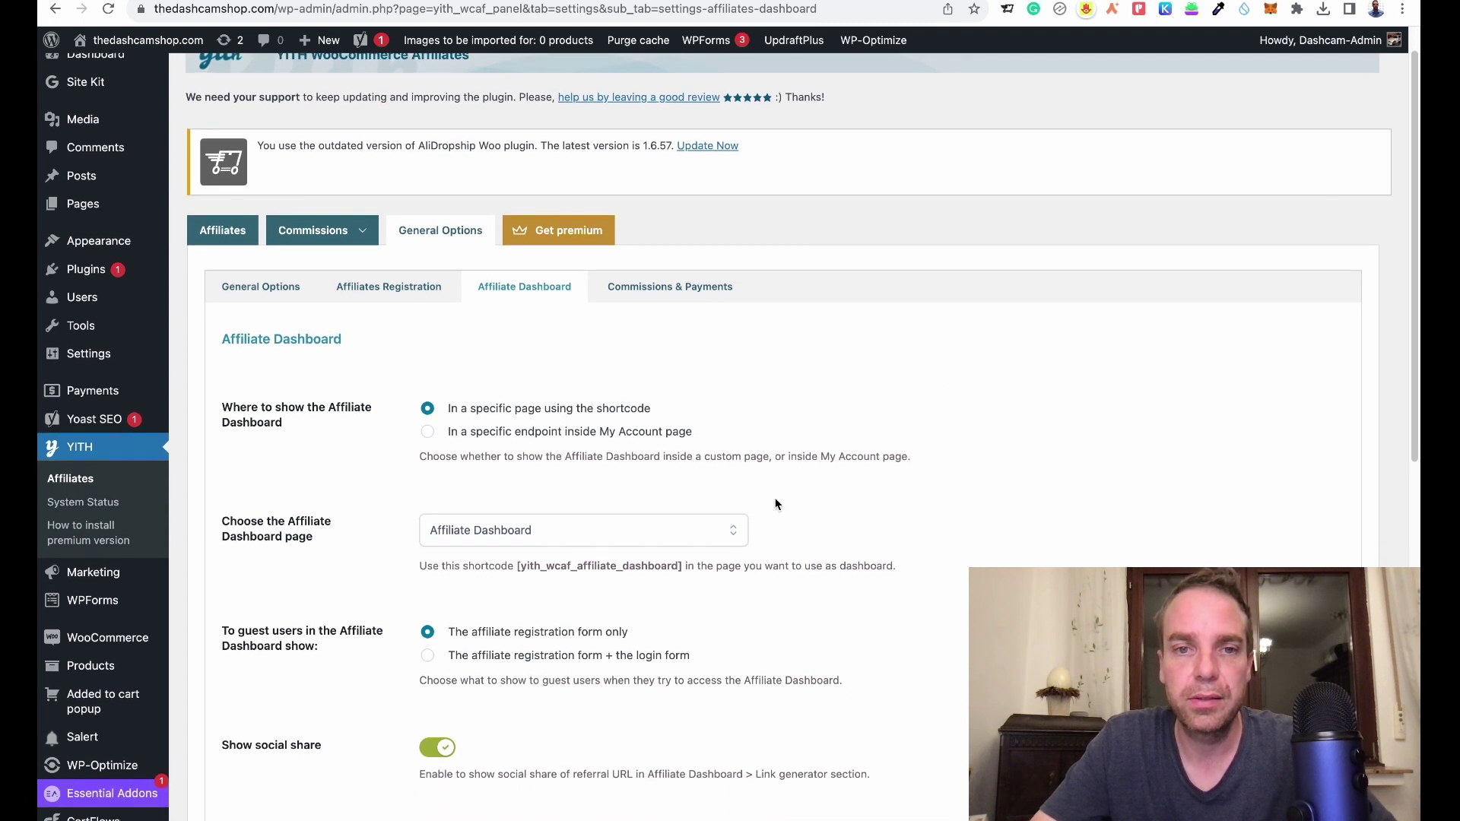
scroll(769, 397, down, 3)
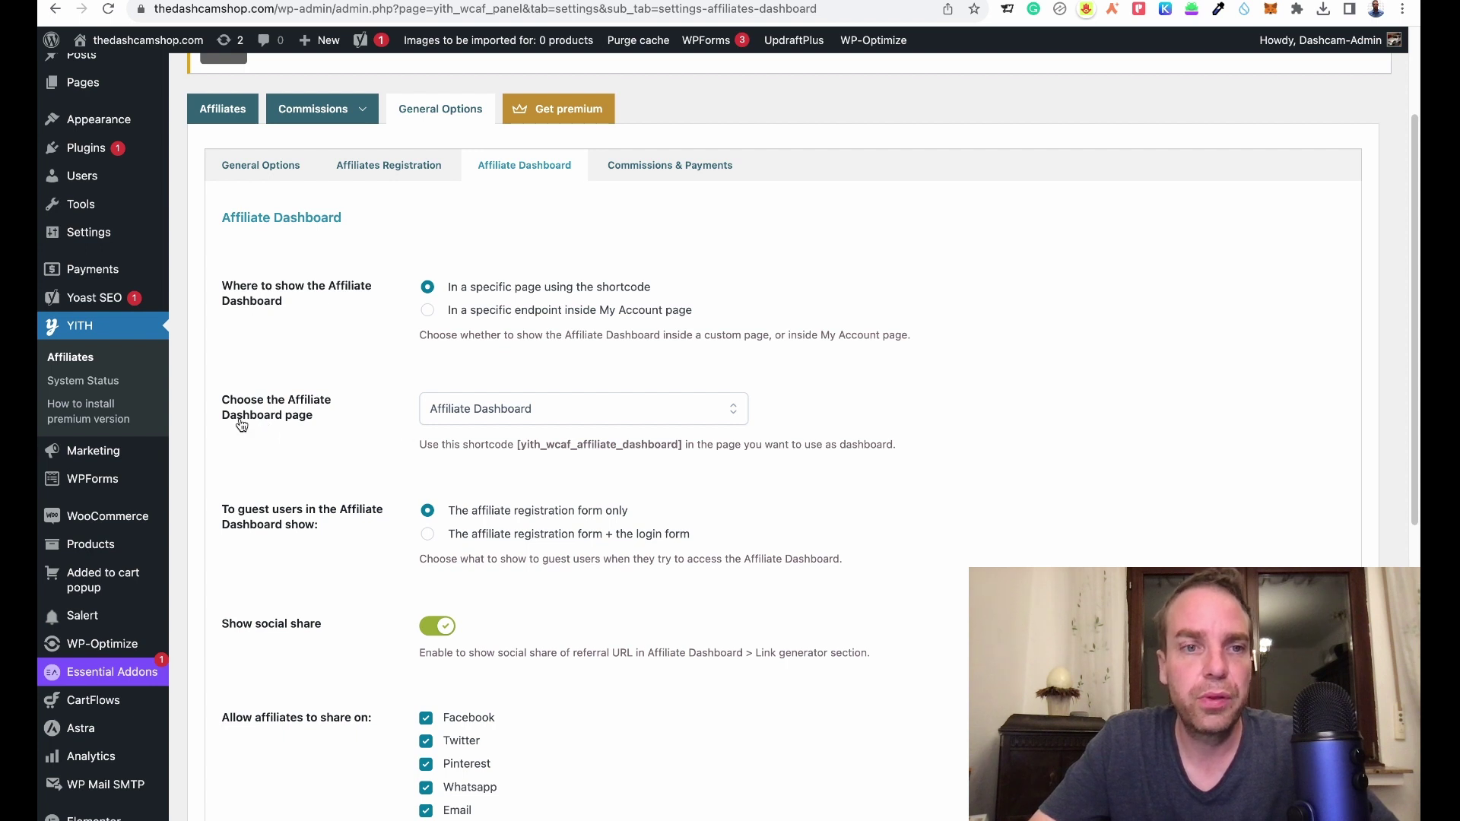
click(594, 424)
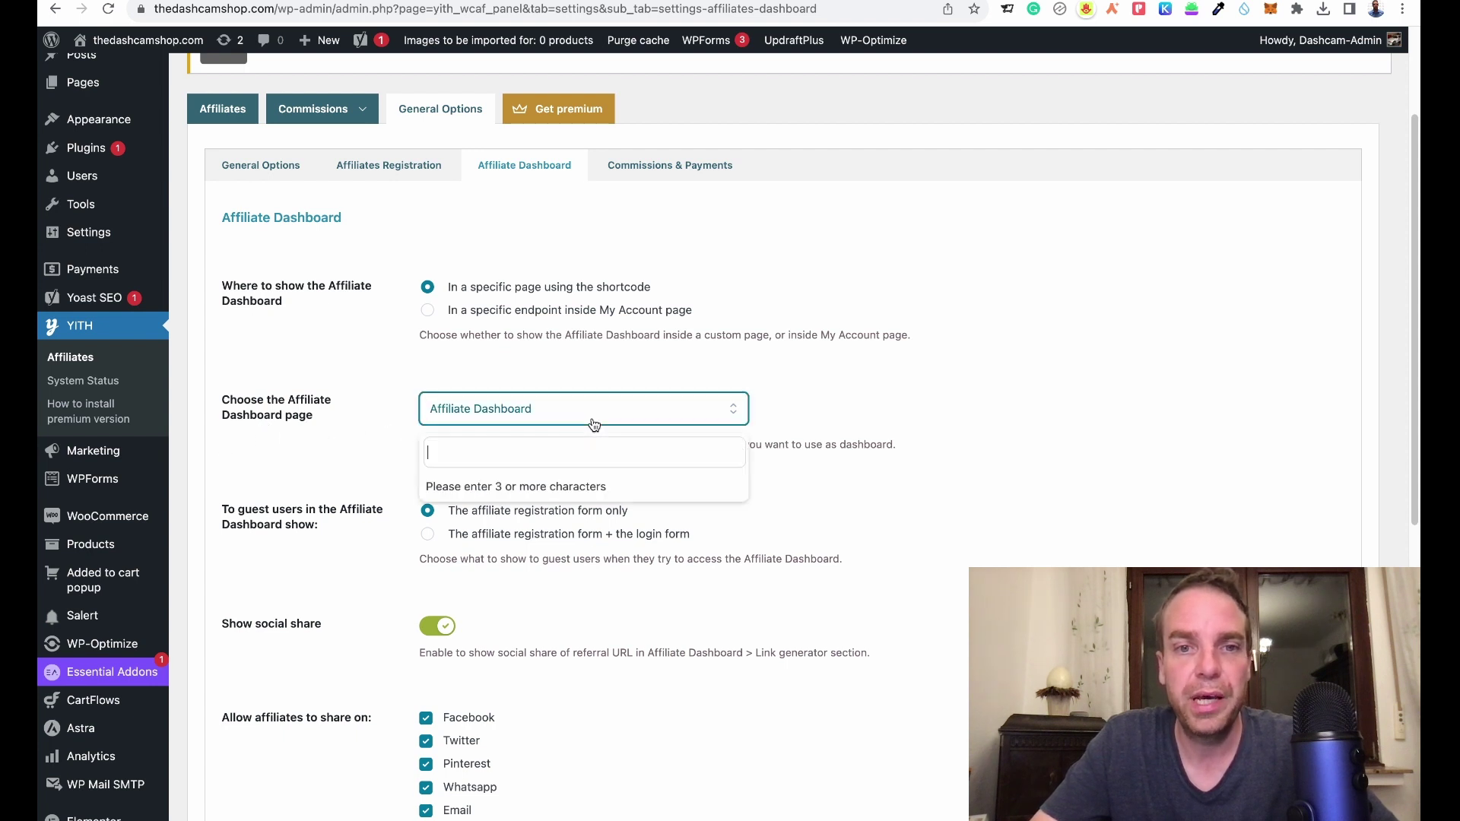
click(809, 439)
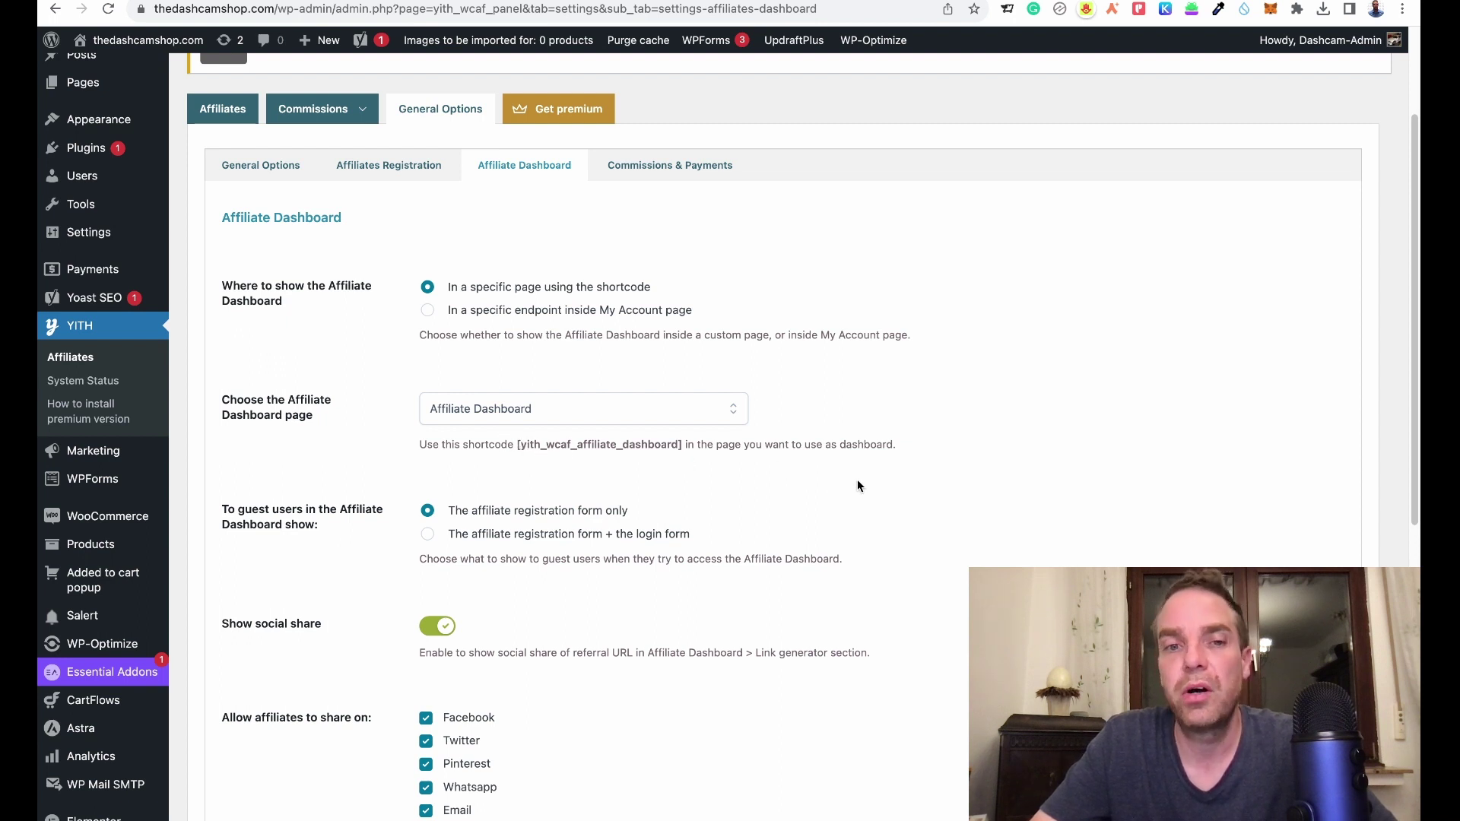
scroll(857, 480, down, 4)
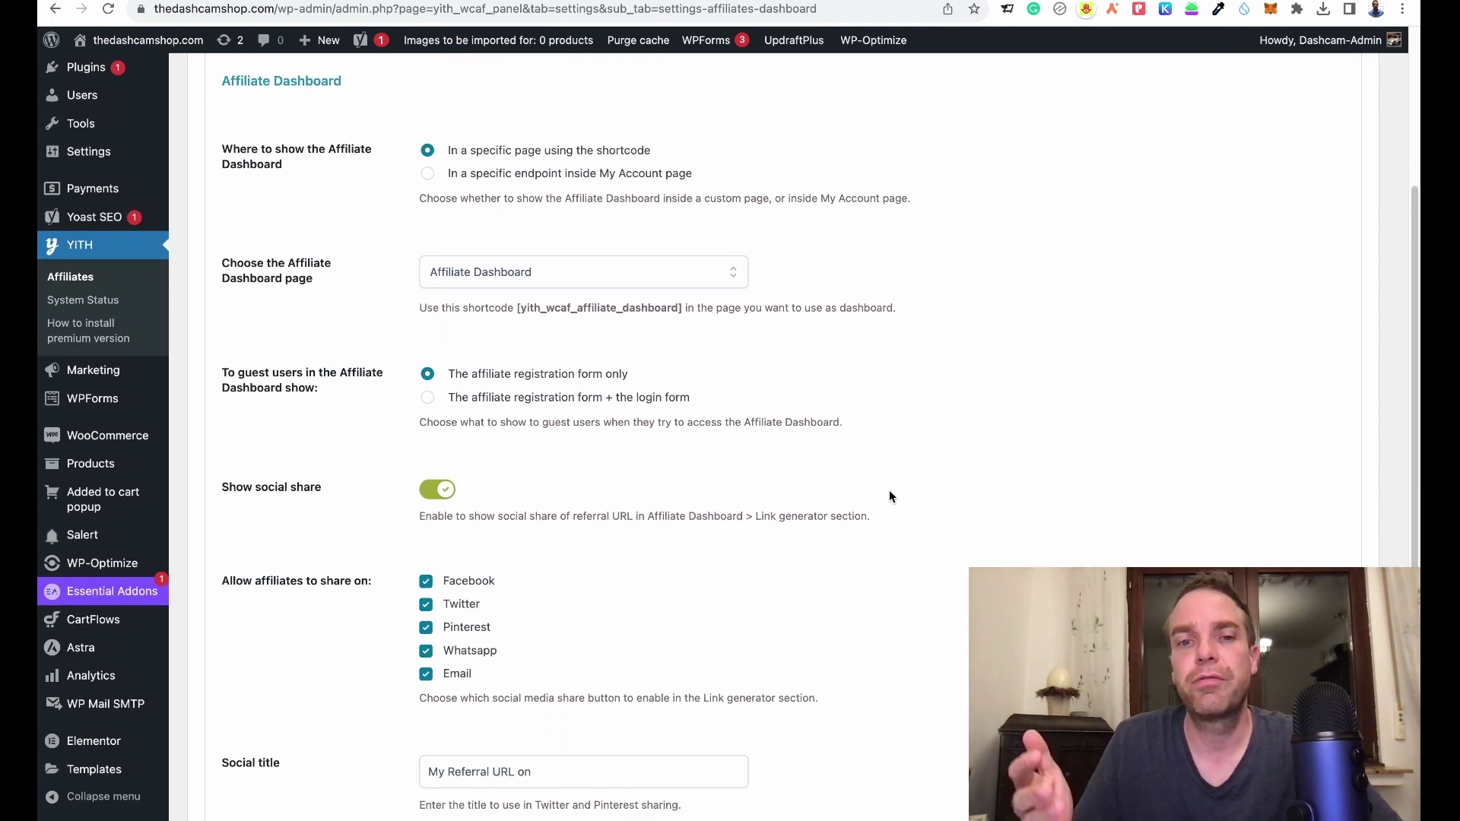
scroll(890, 491, down, 1)
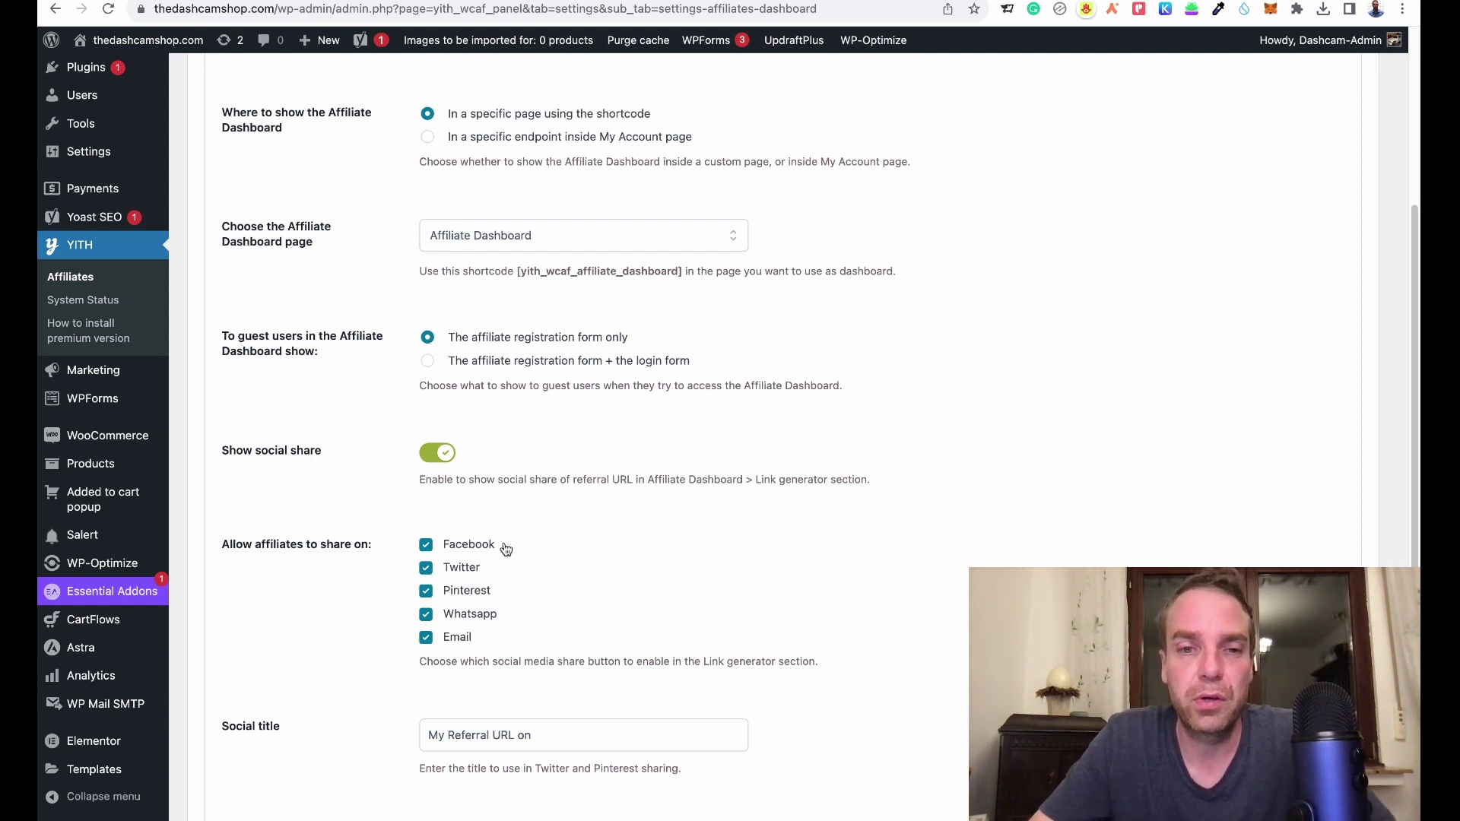
scroll(947, 585, down, 3)
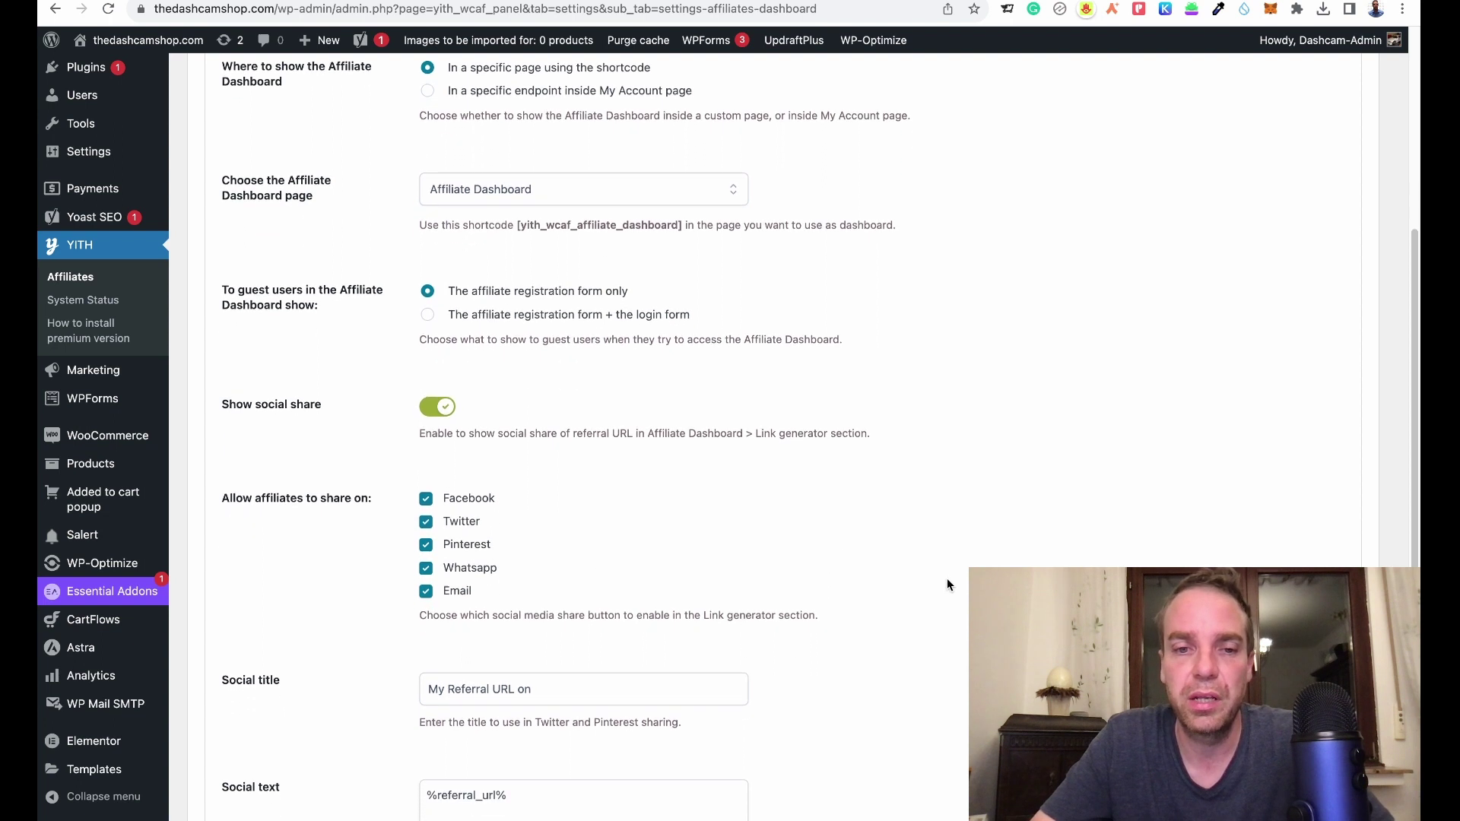
scroll(869, 664, down, 4)
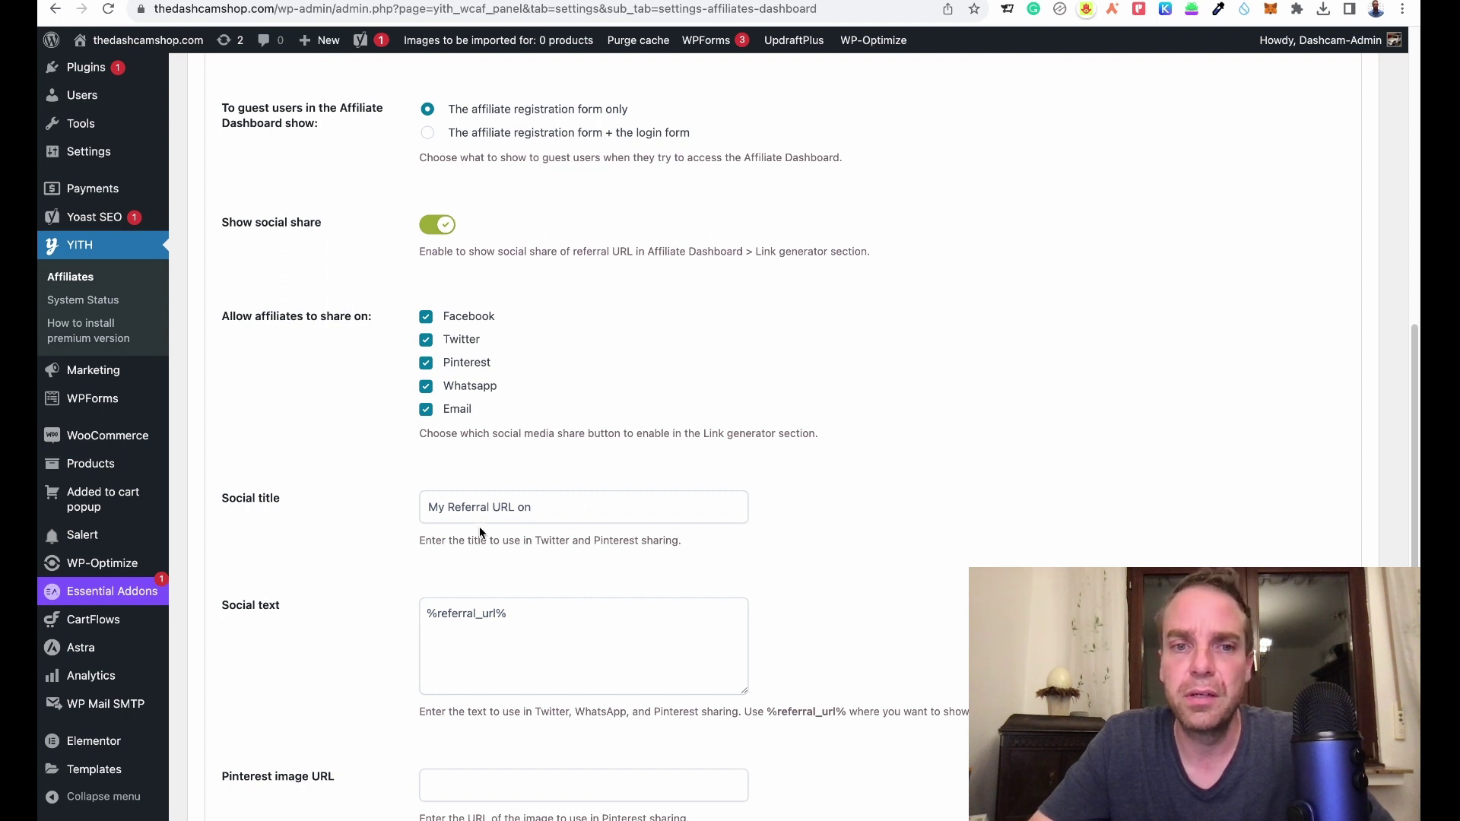
scroll(873, 478, down, 5)
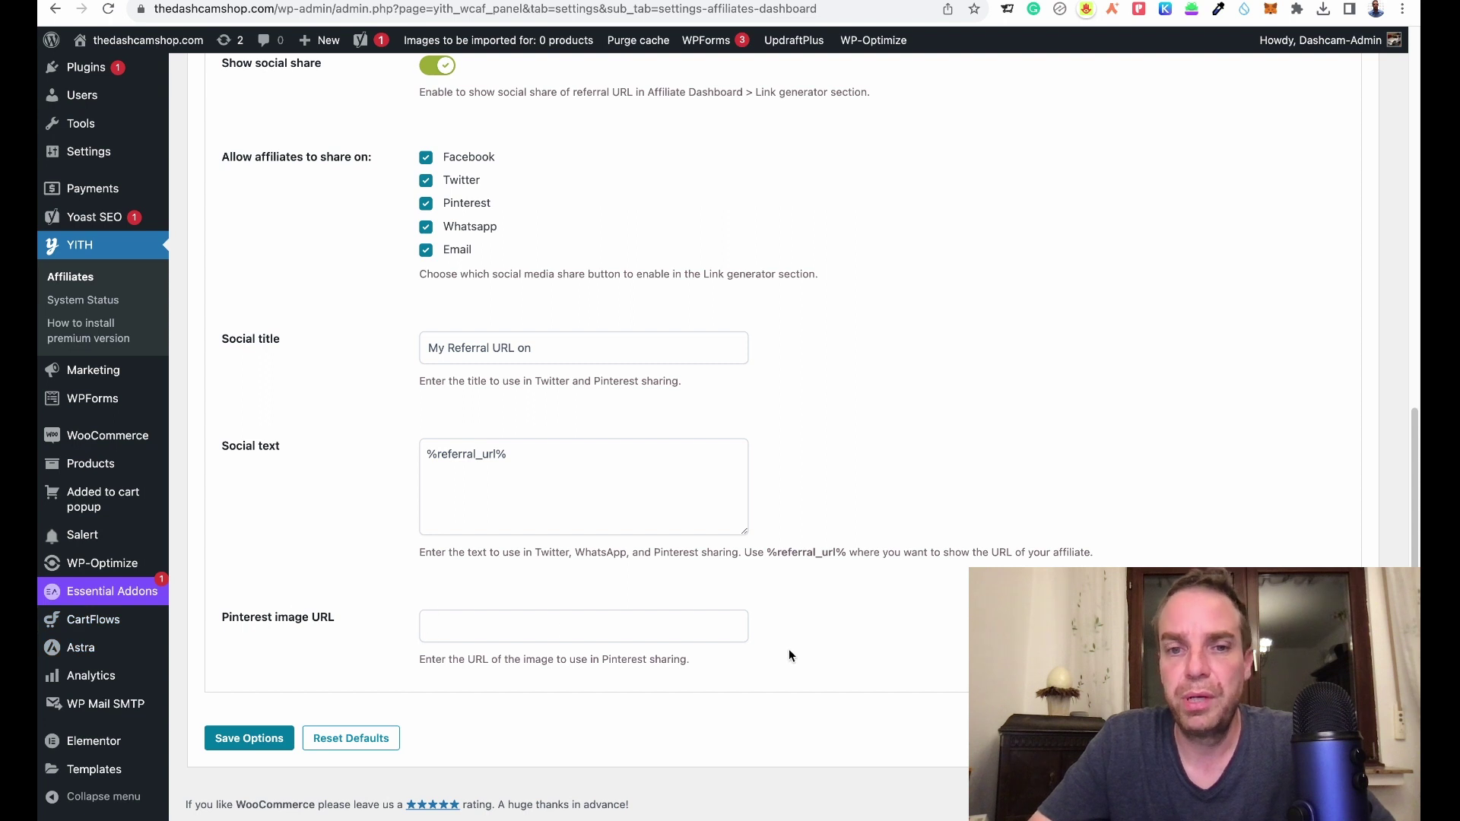
scroll(791, 653, up, 15)
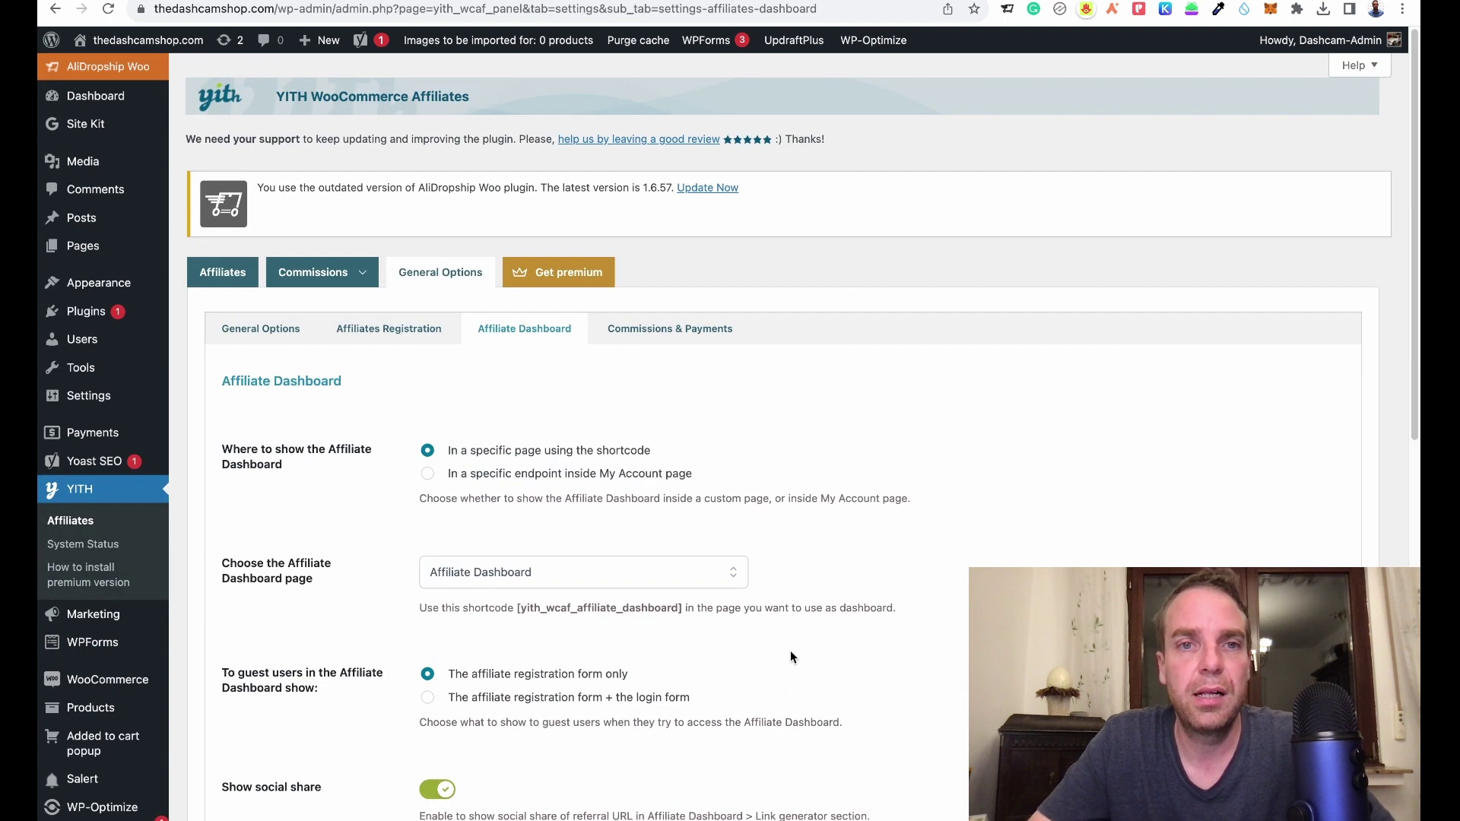
Step: Enter 10 as the default commission rate under Commissions & Payments and save the options
click(631, 337)
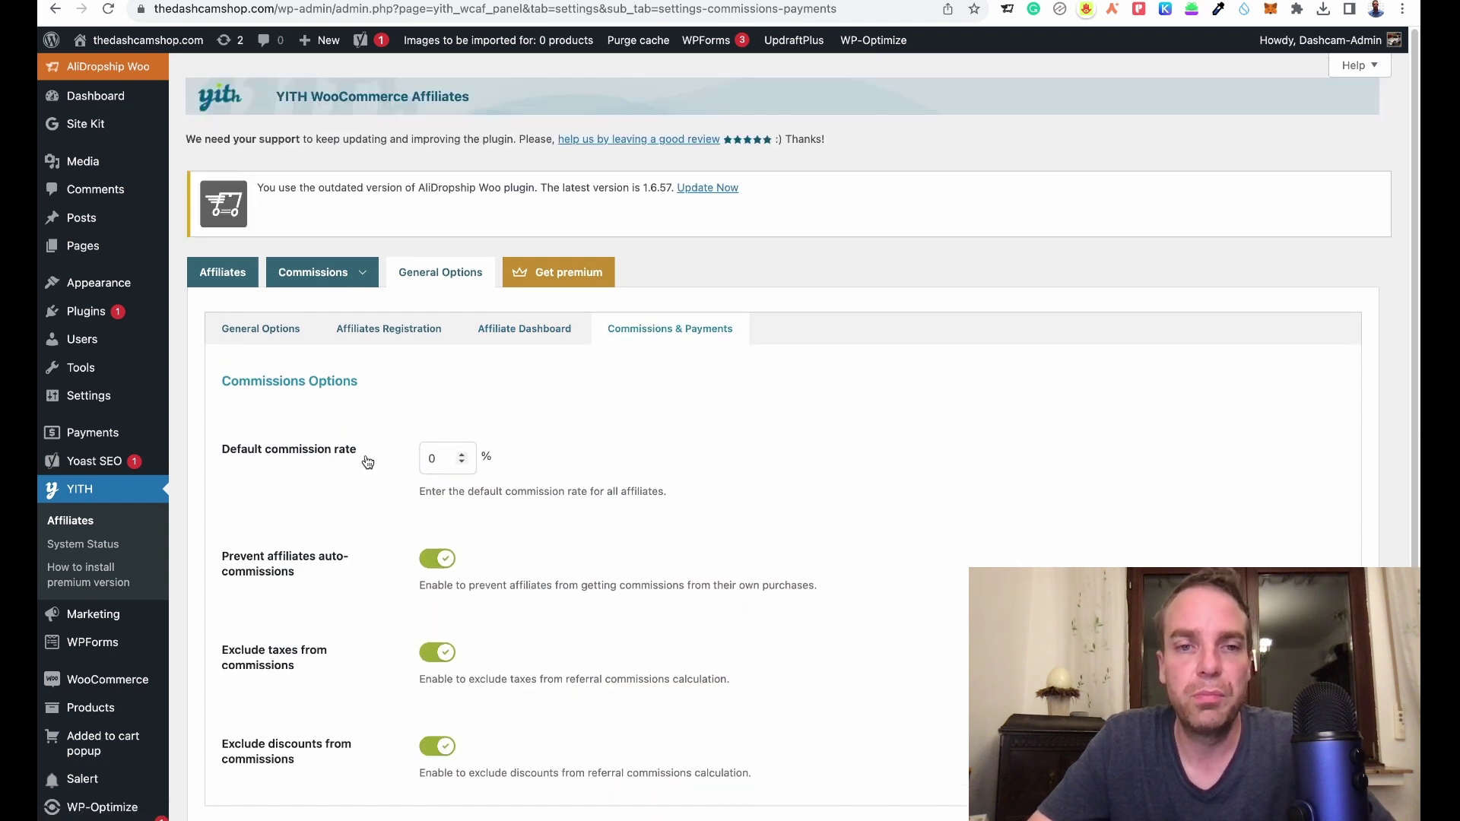
click(449, 470)
text(1)
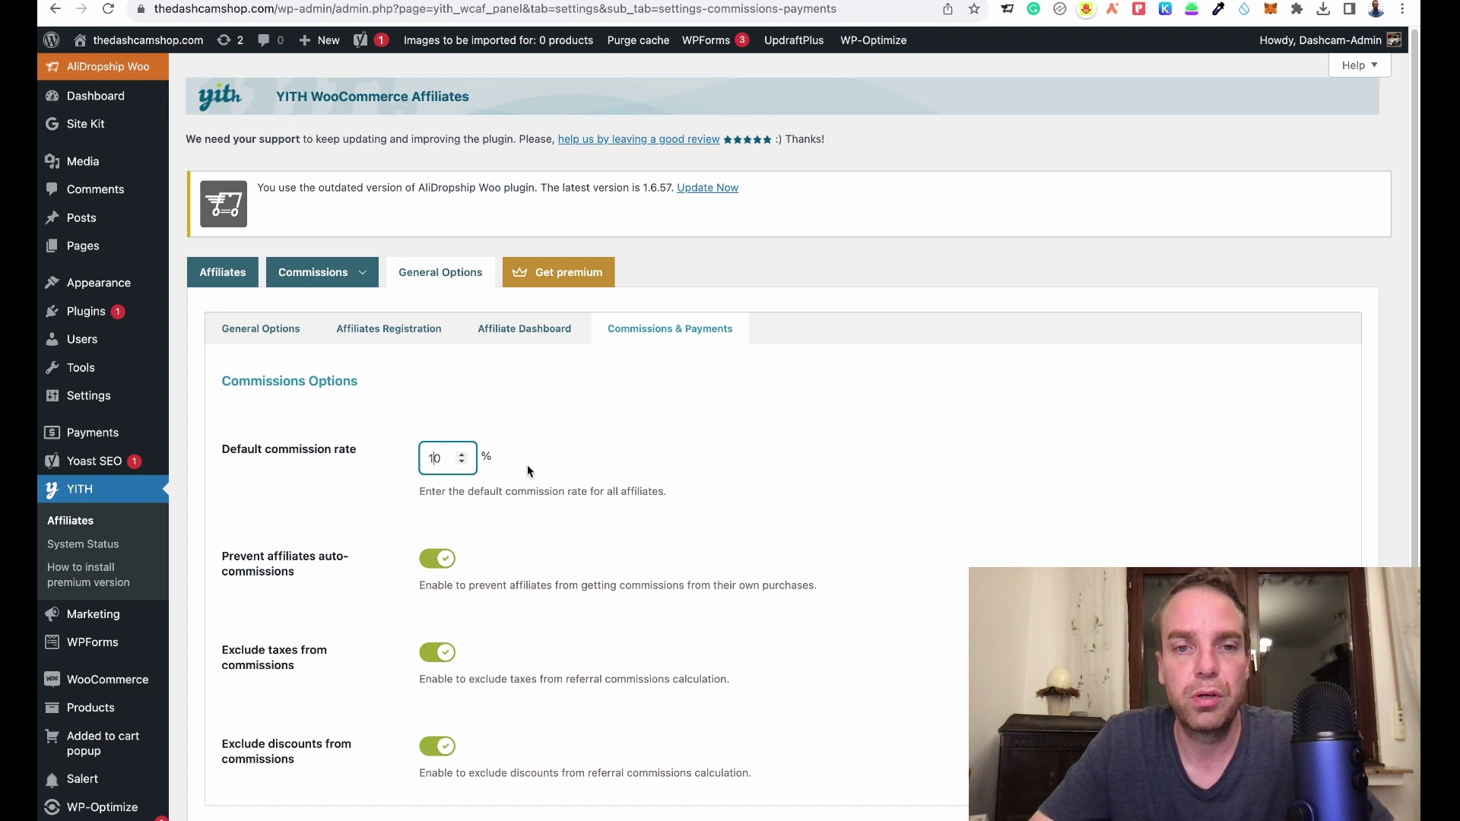
click(671, 425)
scroll(889, 518, down, 4)
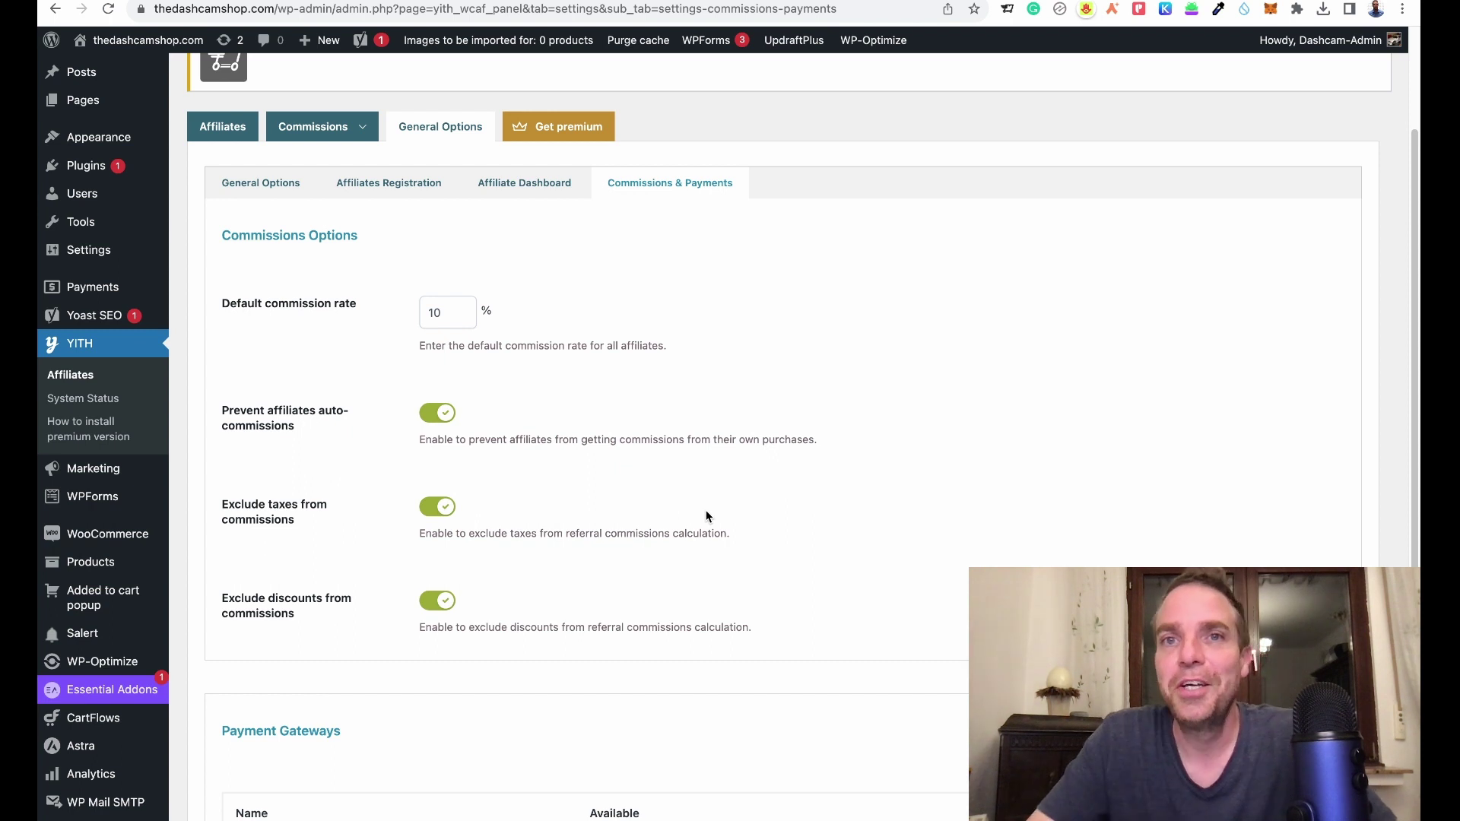
scroll(791, 468, down, 5)
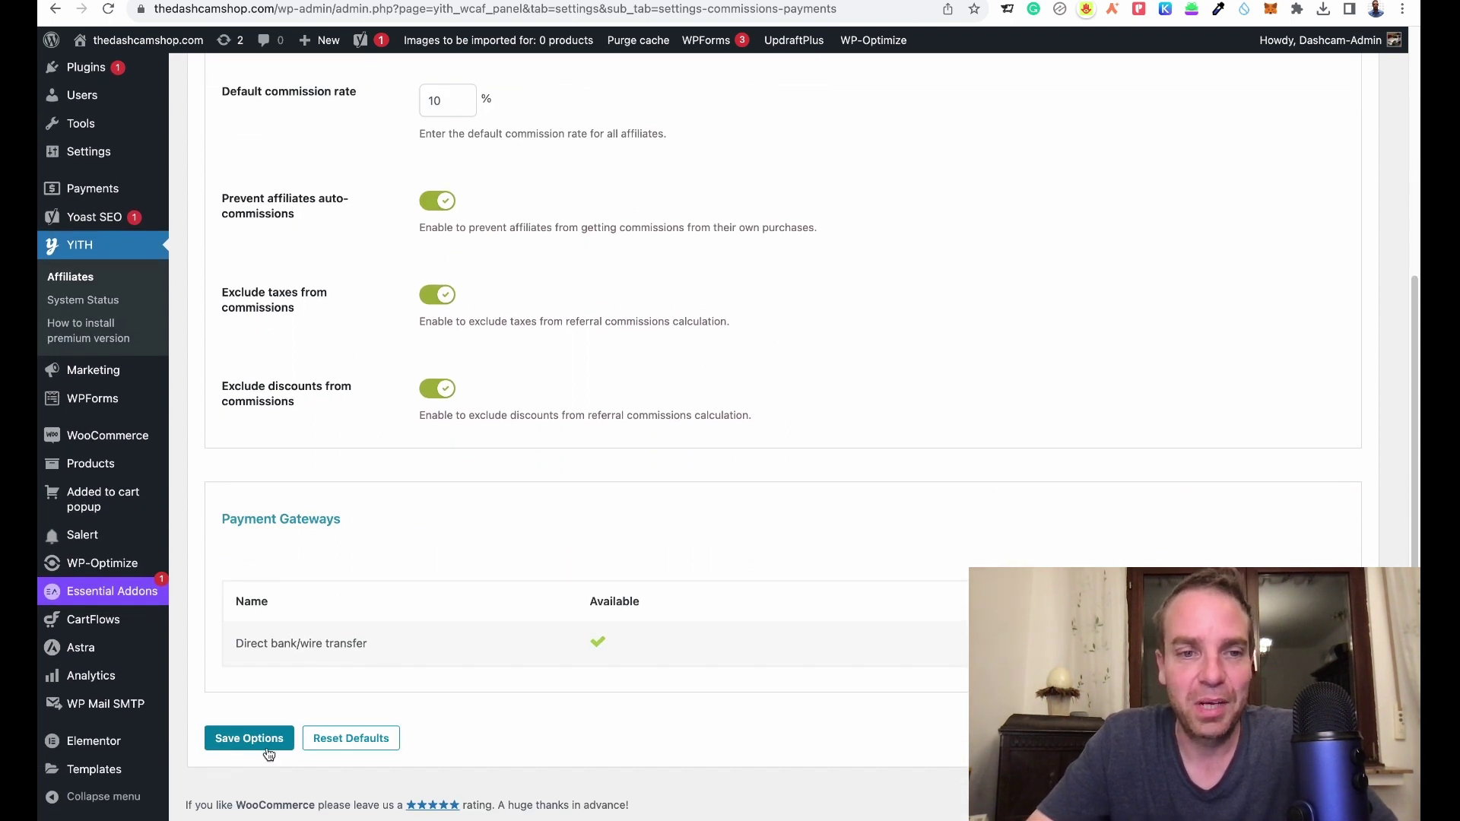
click(273, 749)
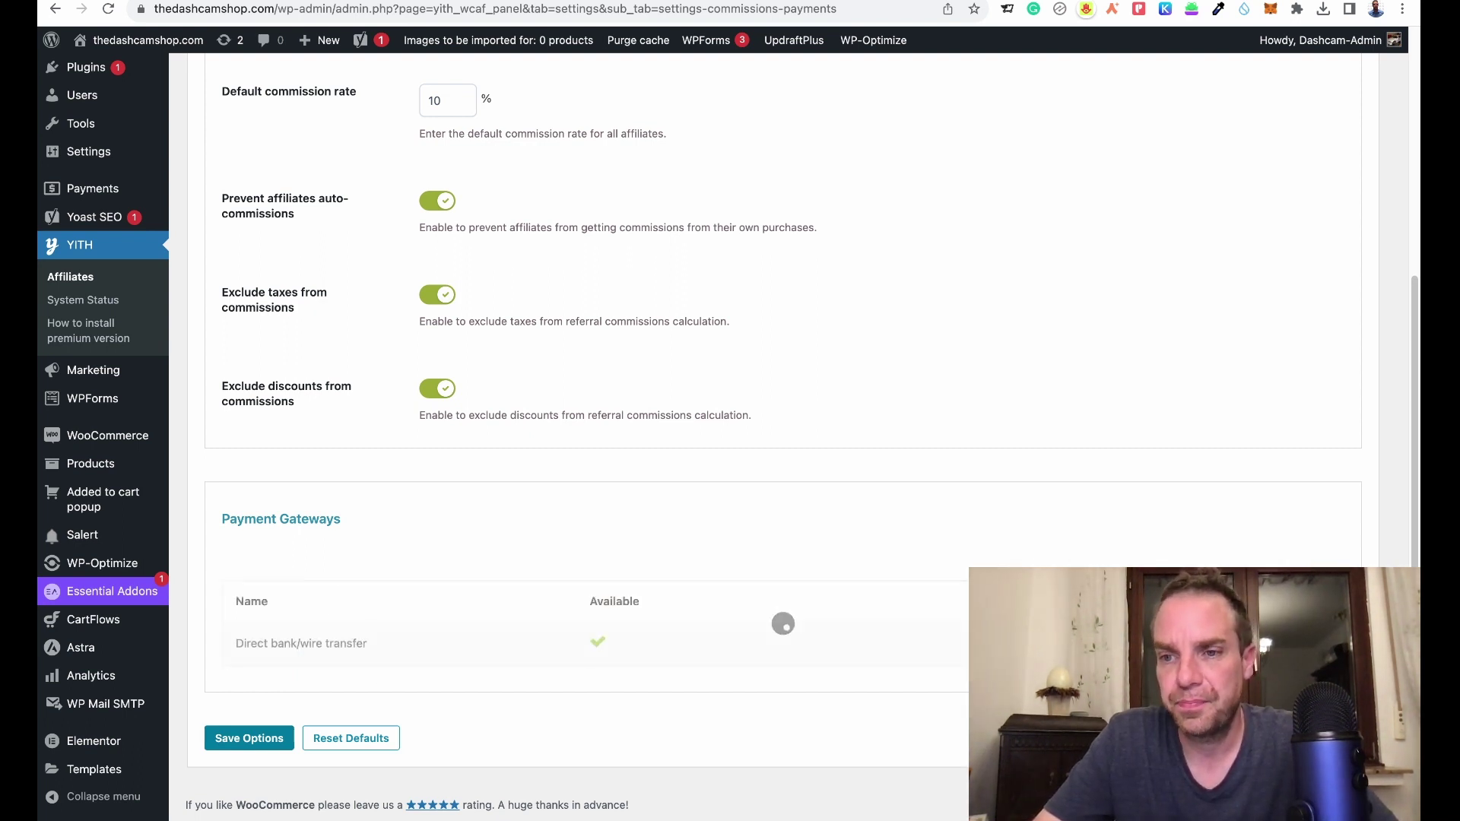
click(262, 742)
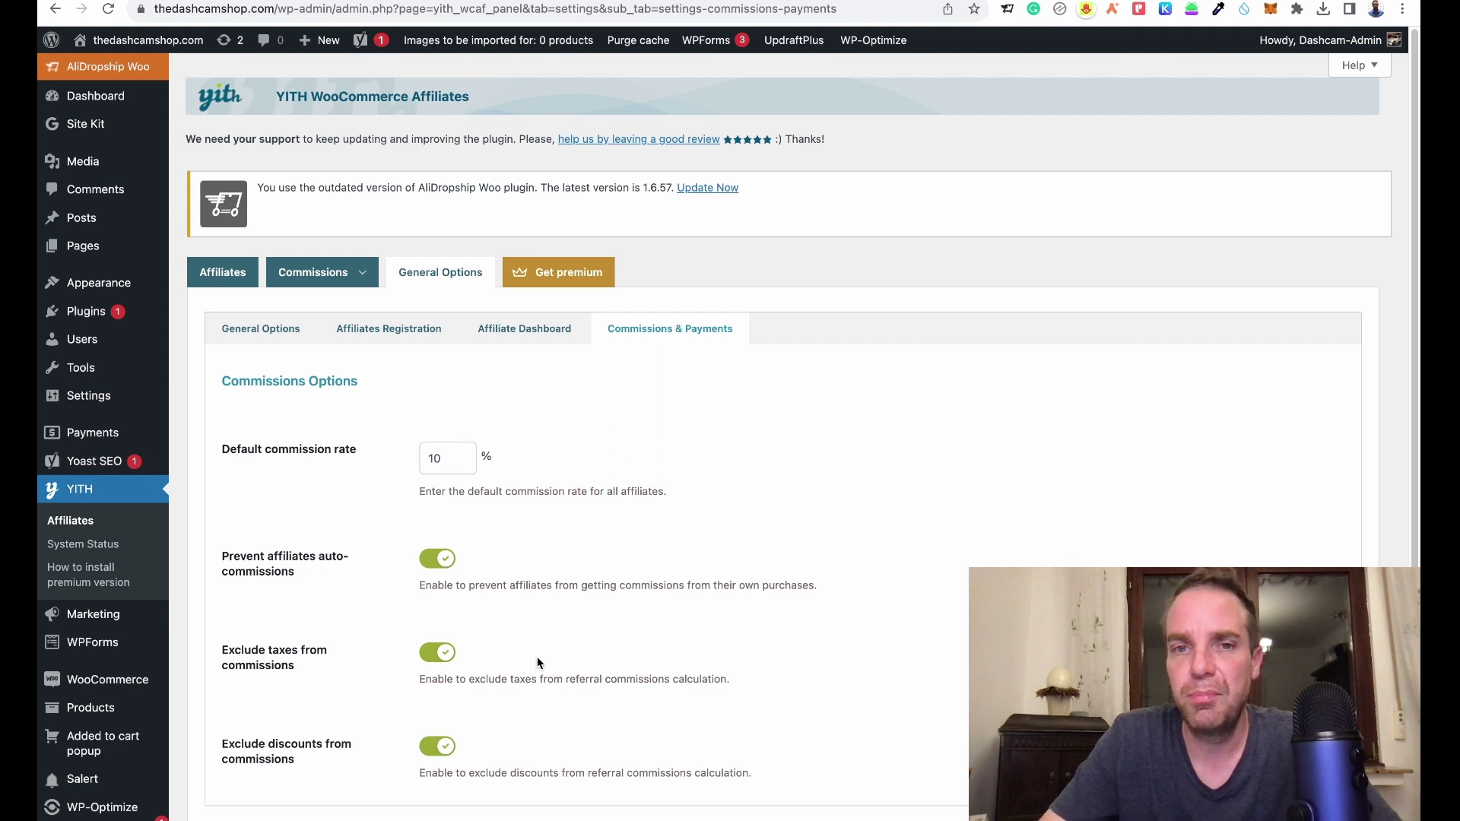
scroll(928, 527, down, 5)
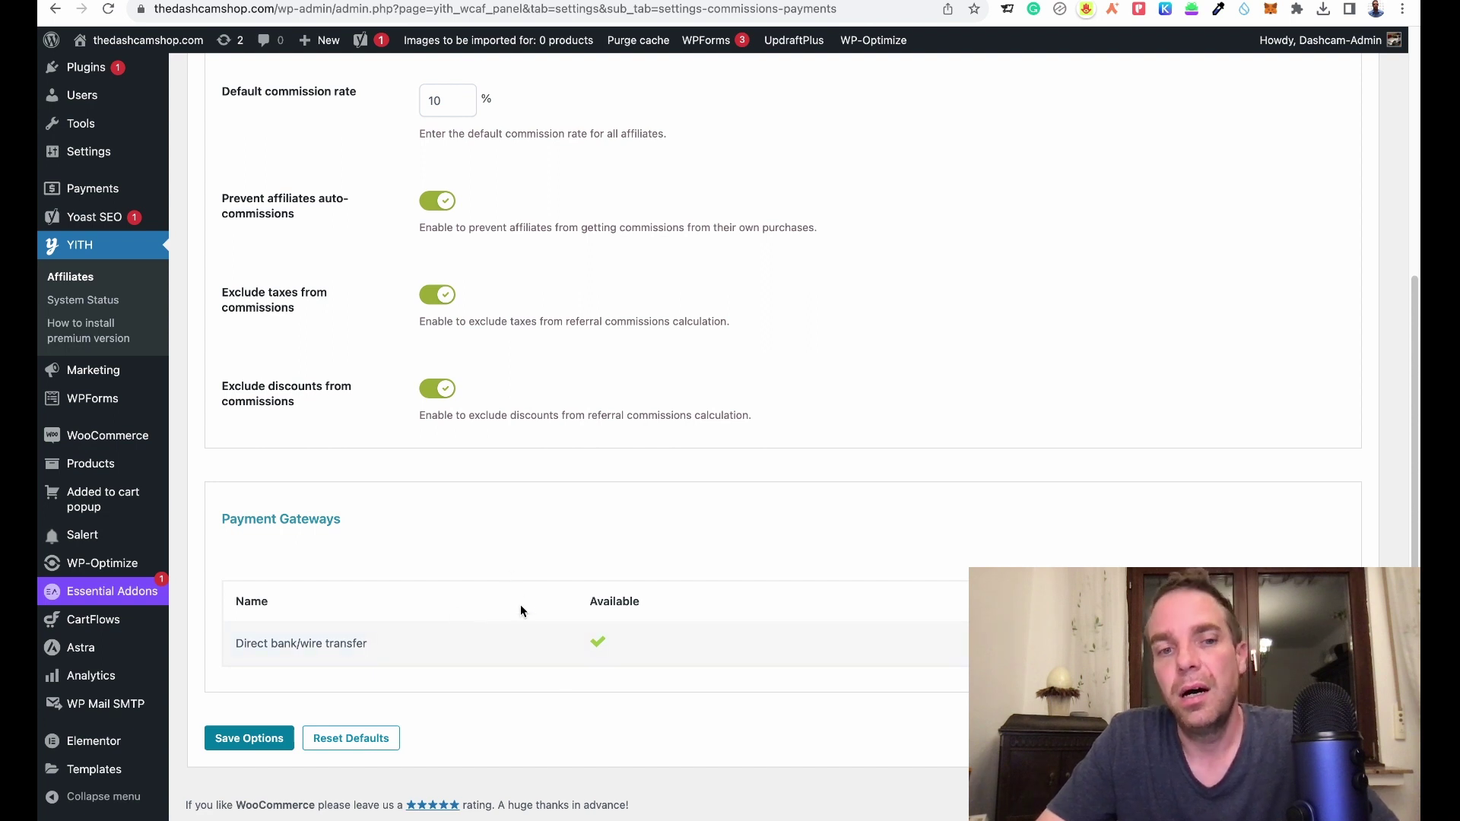
scroll(469, 605, up, 5)
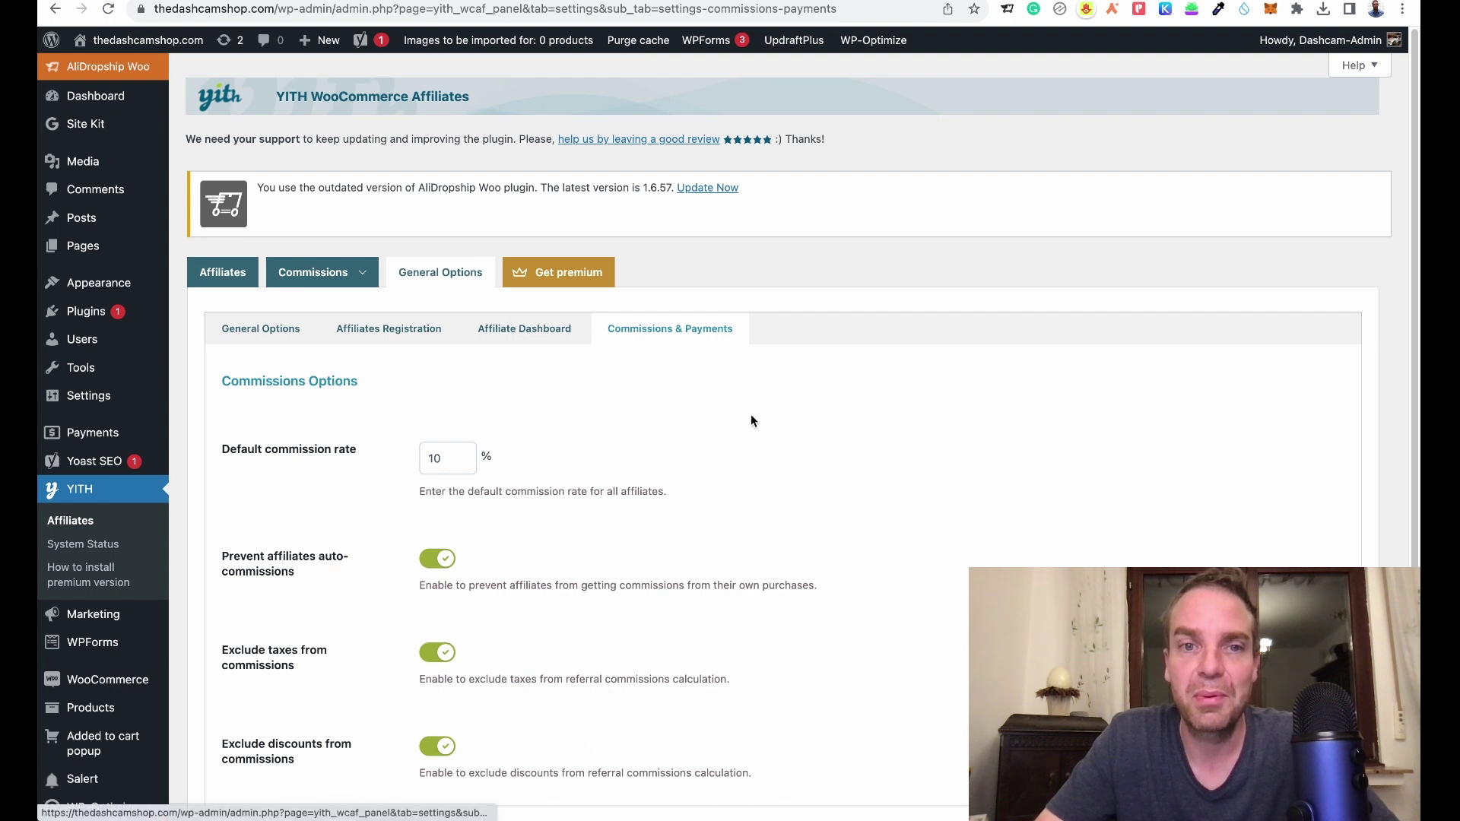
scroll(791, 434, down, 1)
scroll(800, 439, down, 5)
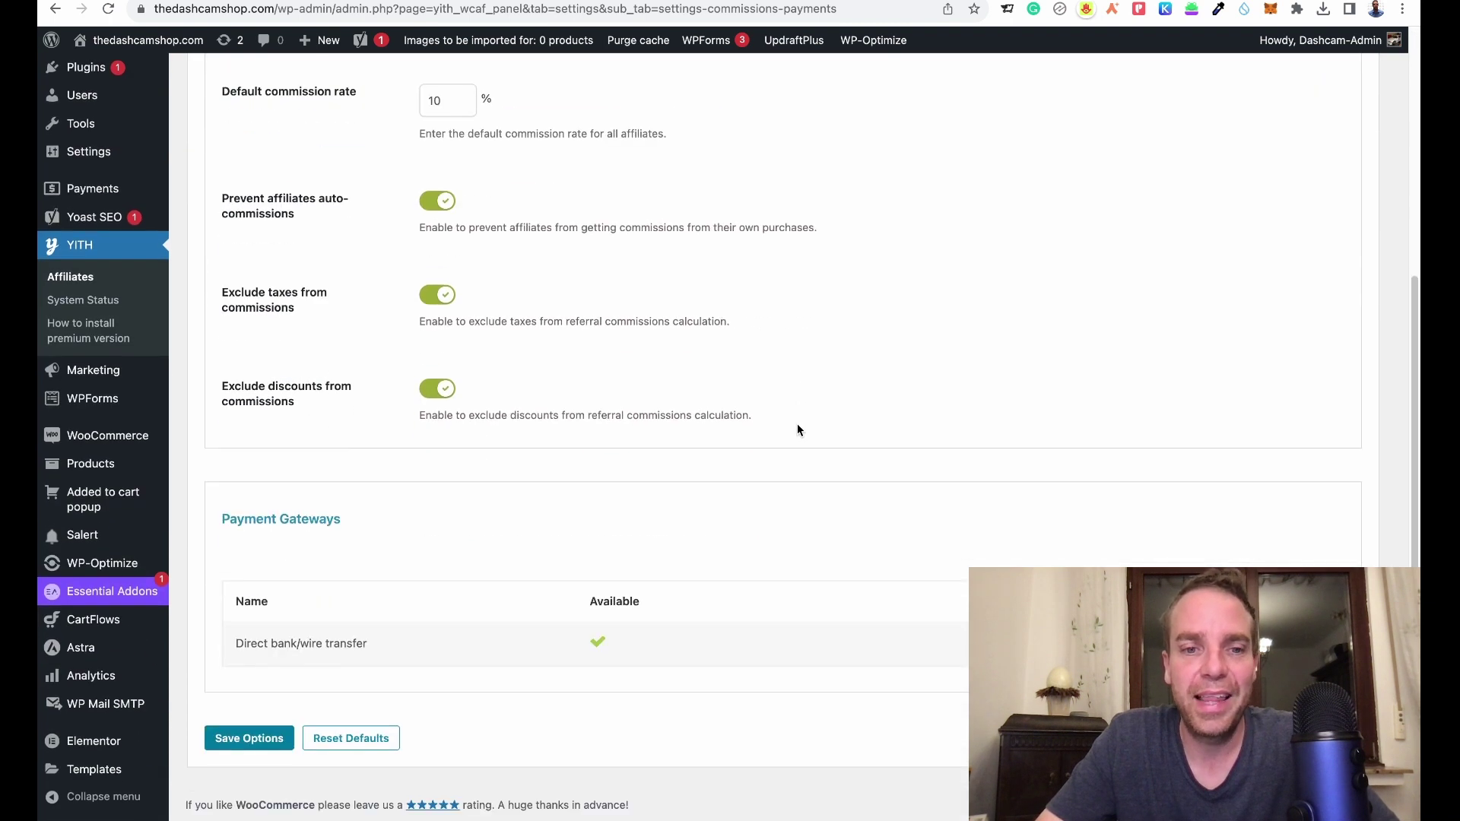
scroll(797, 423, up, 5)
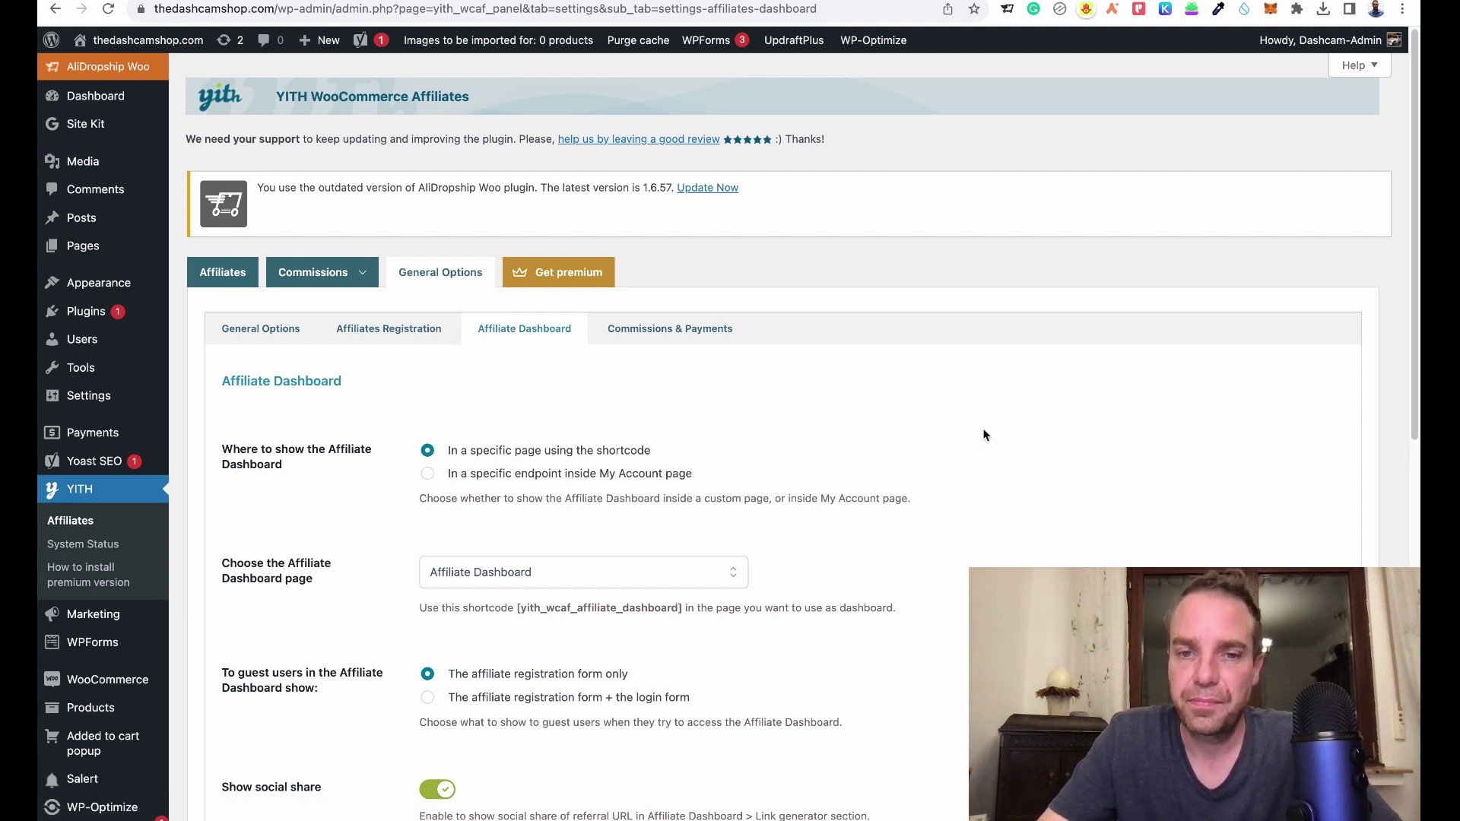
Step: Select the Affiliate Dashboard shortcode and check its assigned page, leaving it unchanged
scroll(989, 426, down, 10)
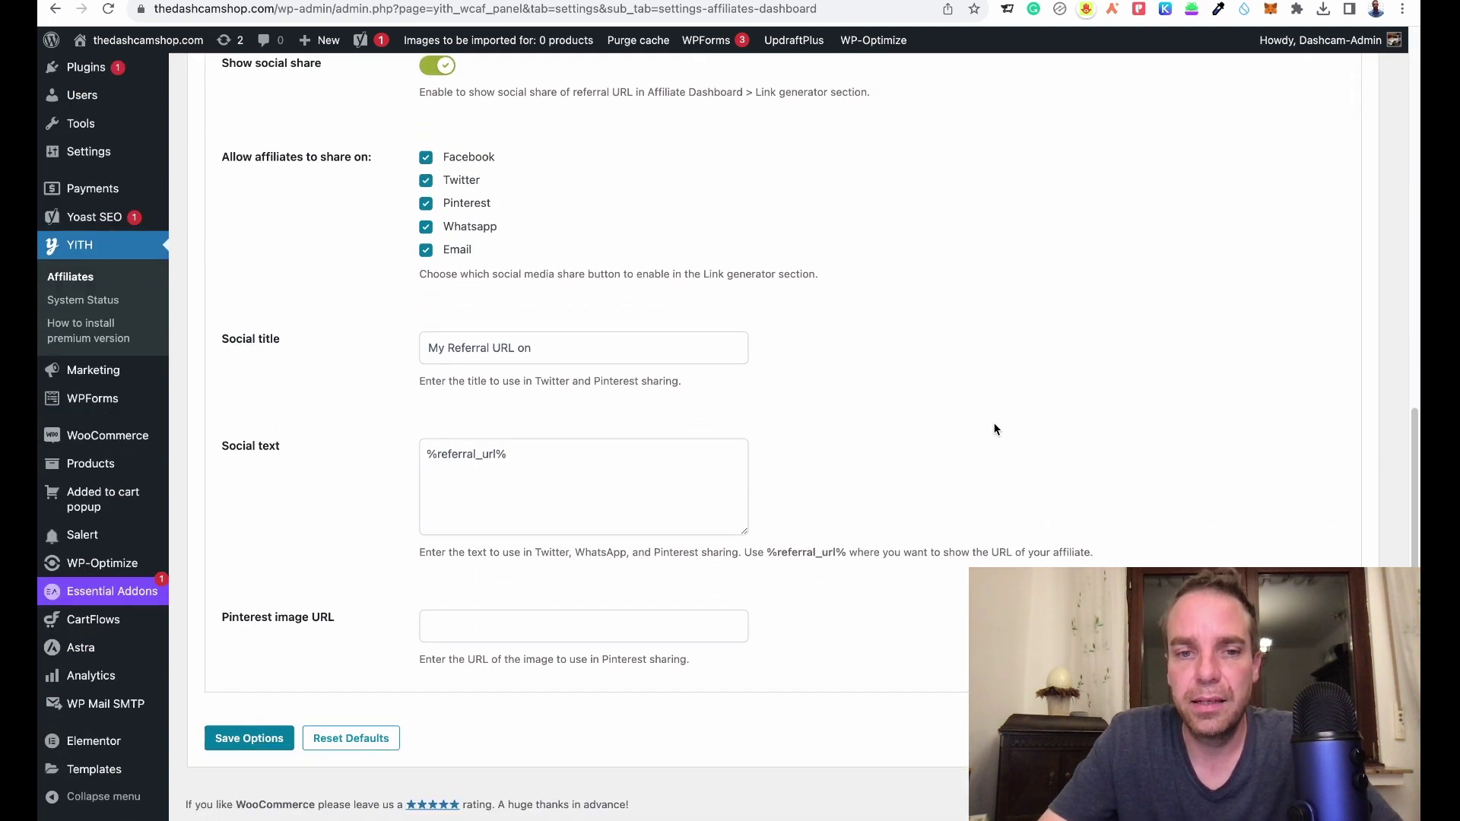
scroll(994, 426, up, 10)
scroll(856, 467, down, 1)
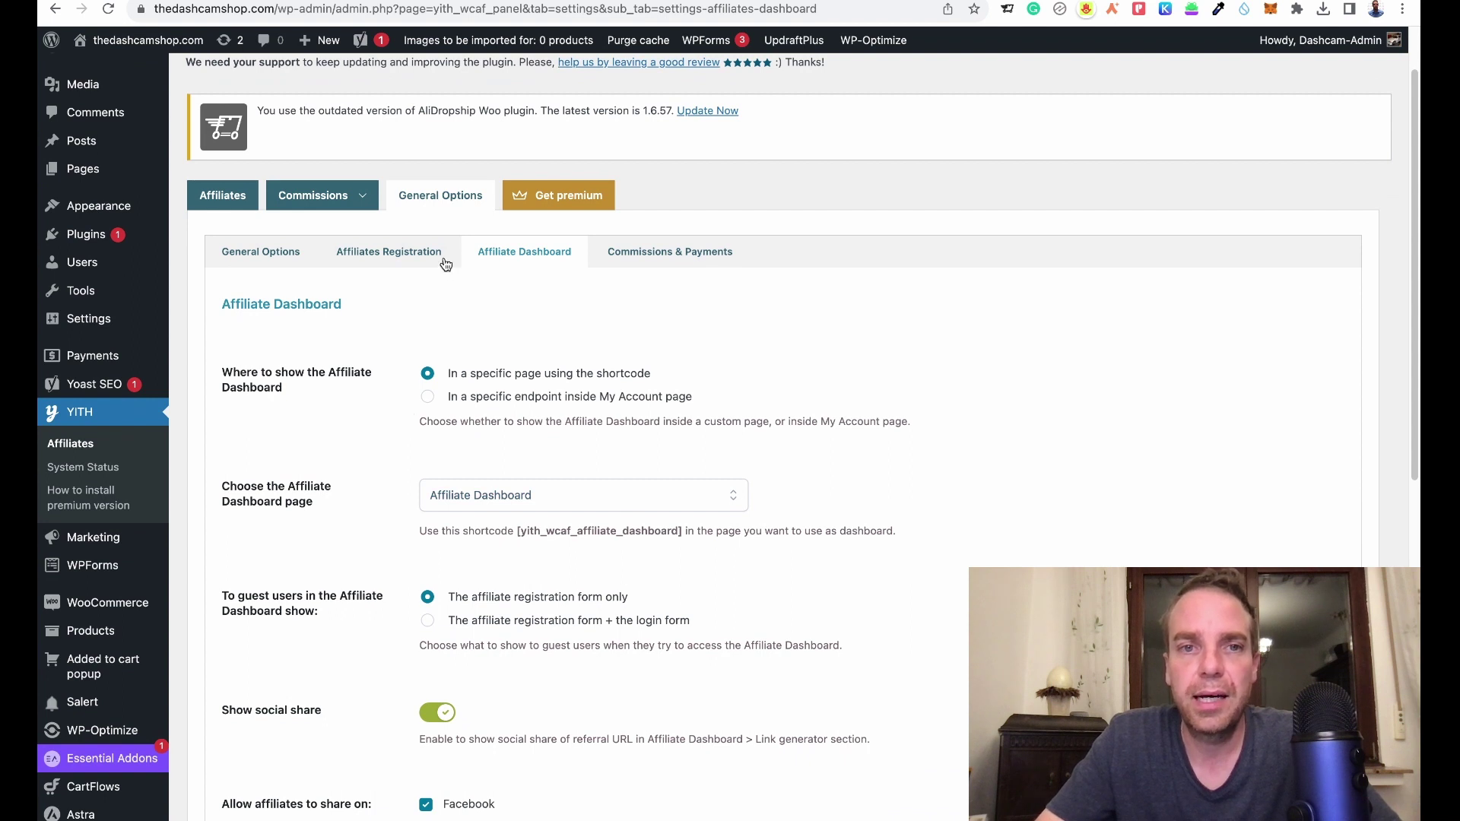
drag(516, 531, 689, 534)
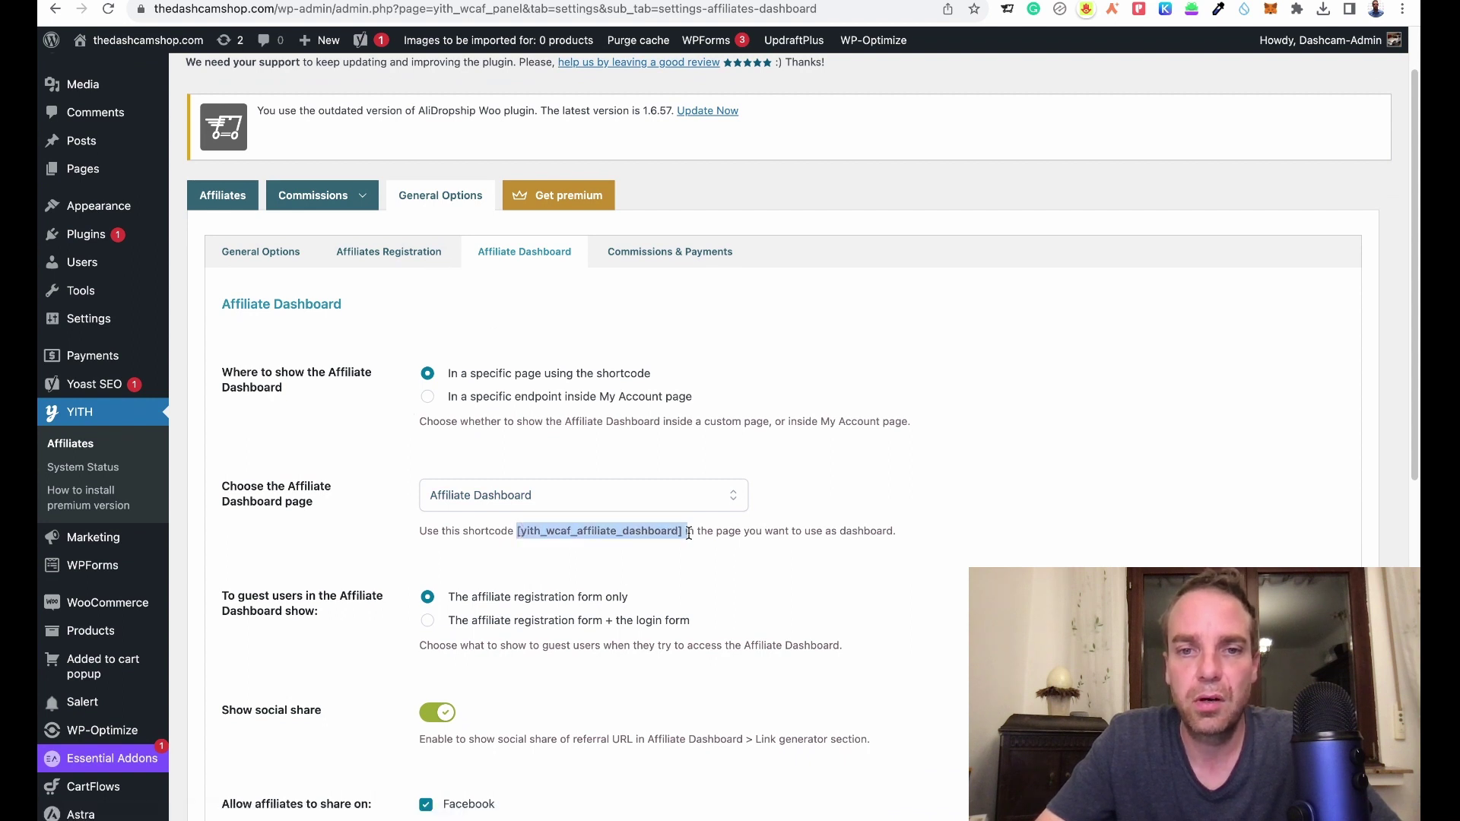
click(711, 493)
click(876, 494)
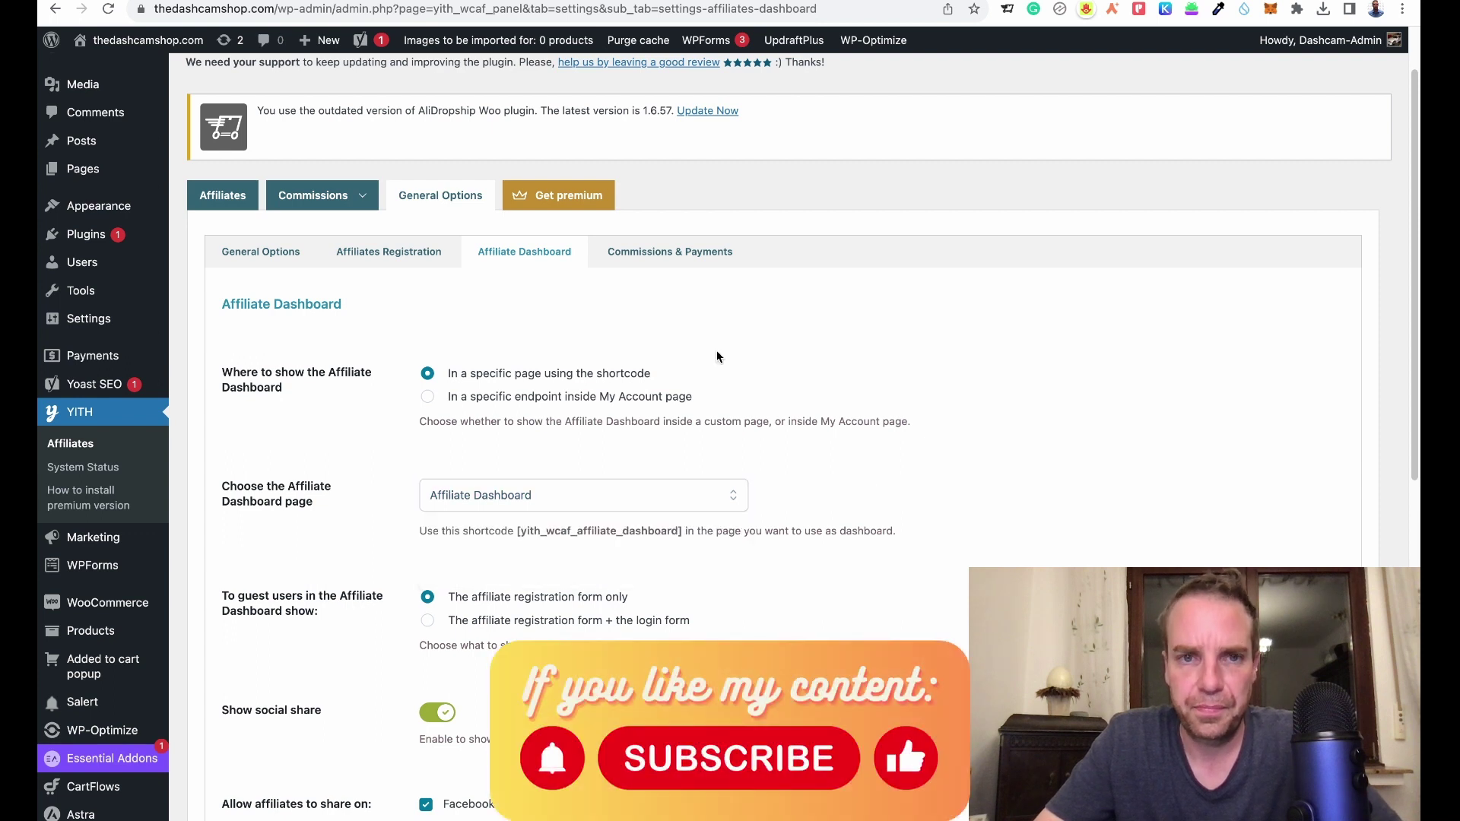
Step: Select the [yith_wcaf_registration_form] shortcode in the Affiliates Registration settings
click(516, 272)
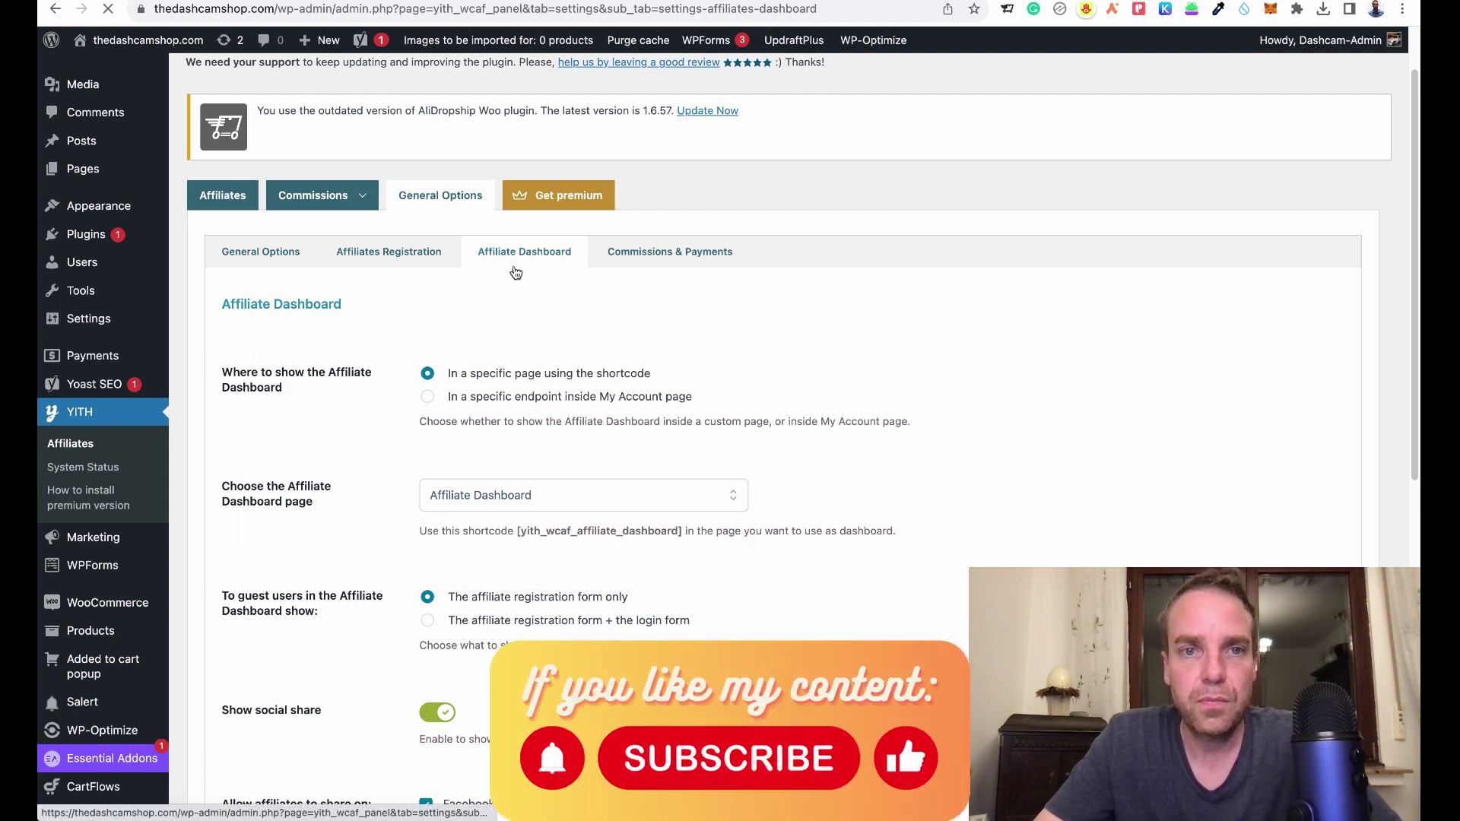
click(403, 261)
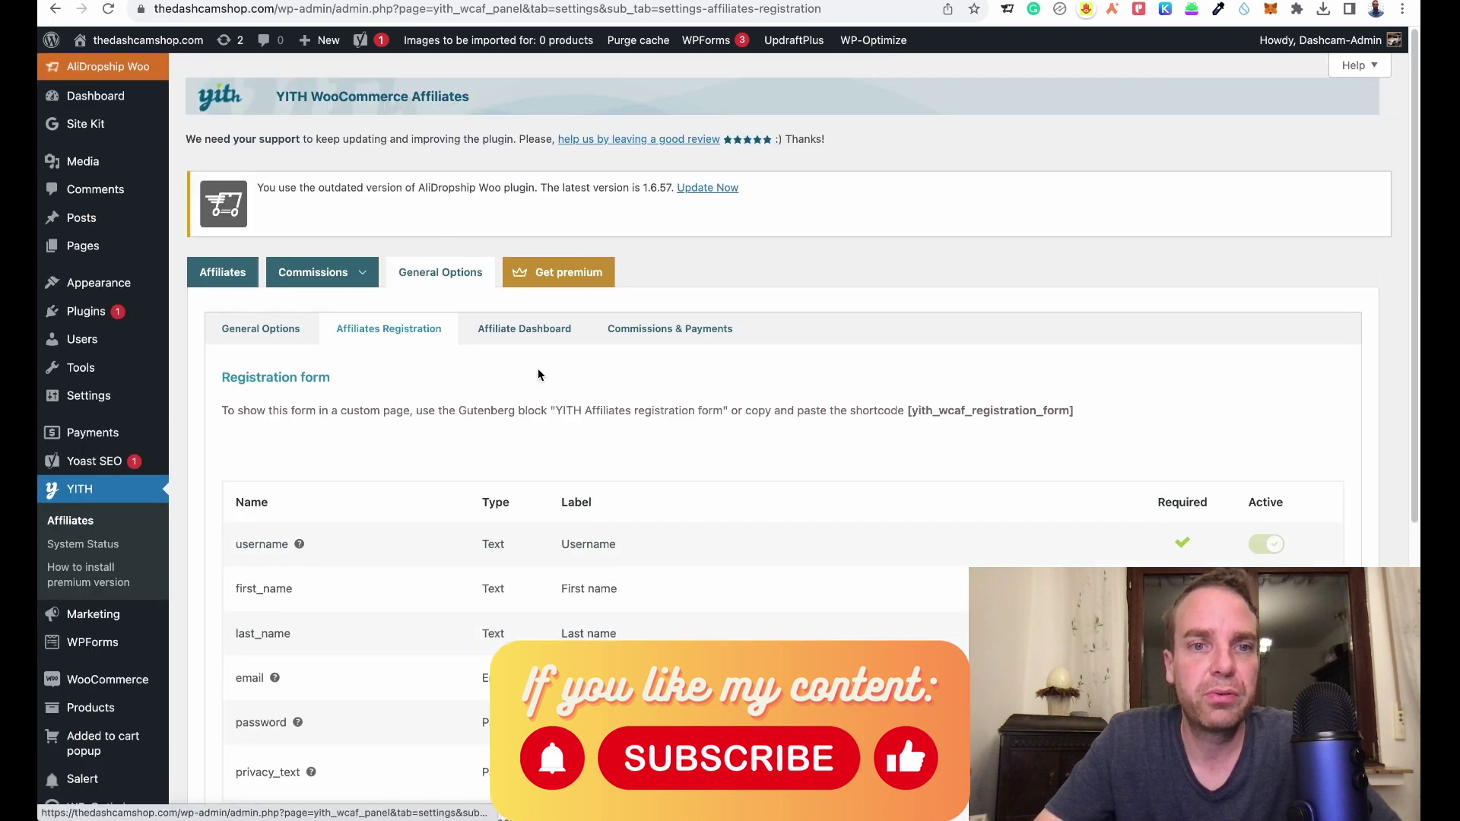
scroll(625, 427, down, 6)
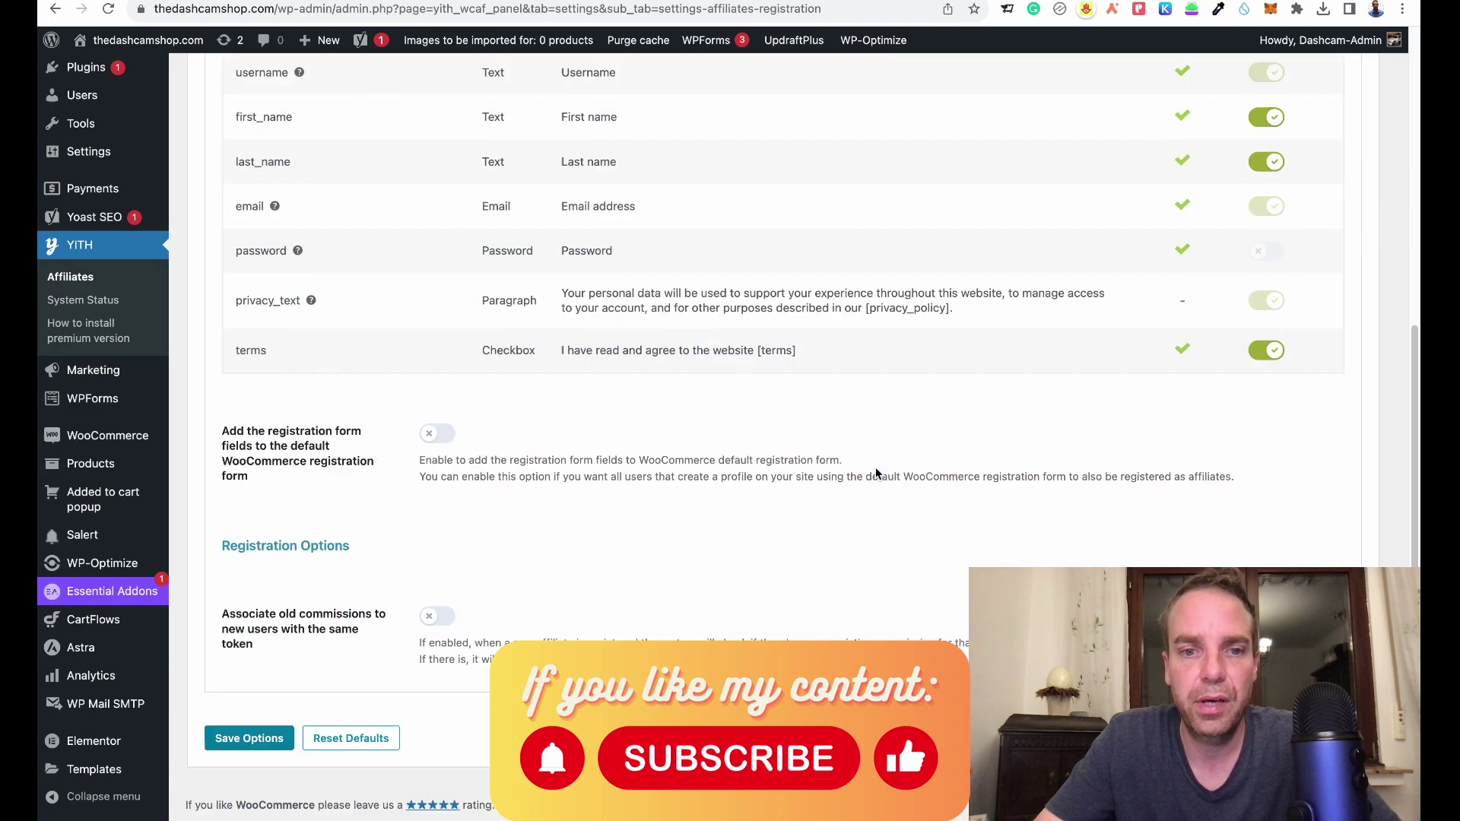
scroll(934, 504, up, 6)
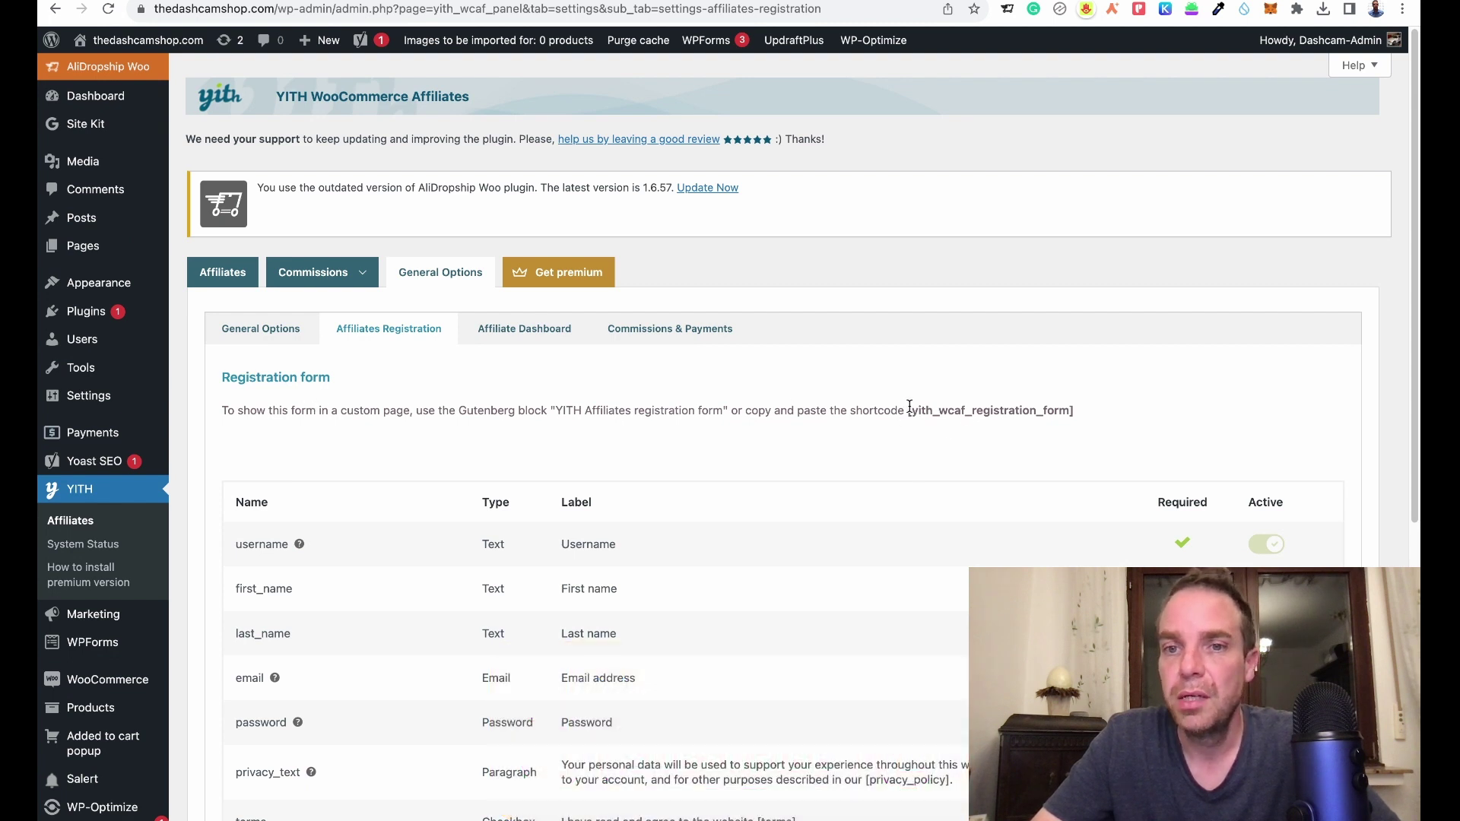
drag(910, 410, 1077, 428)
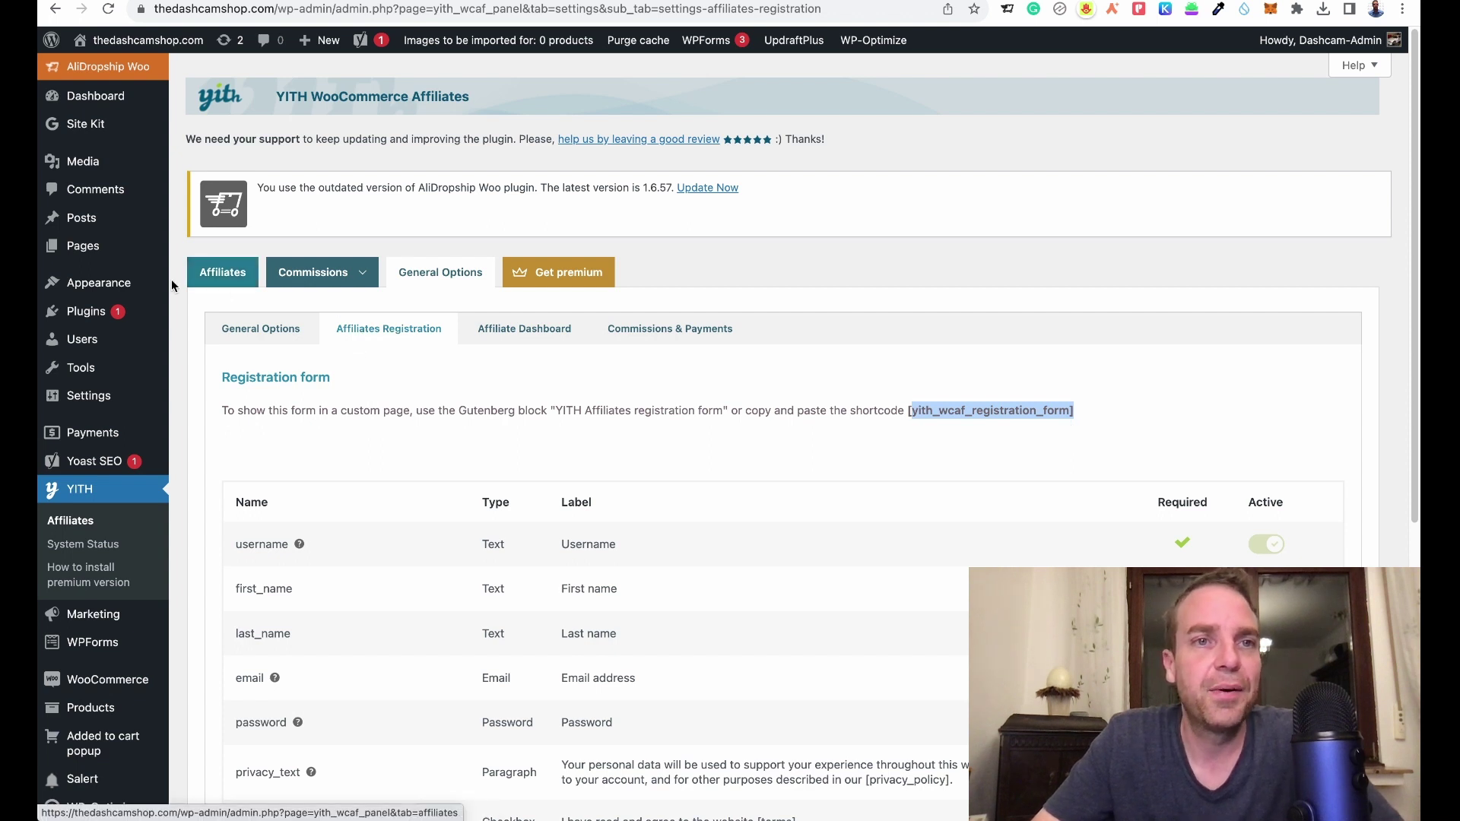
Step: Create a new page titled 'Affiliate Registration', correcting the misspelled 'Regiastration' via spellcheck
mouse_move(102, 262)
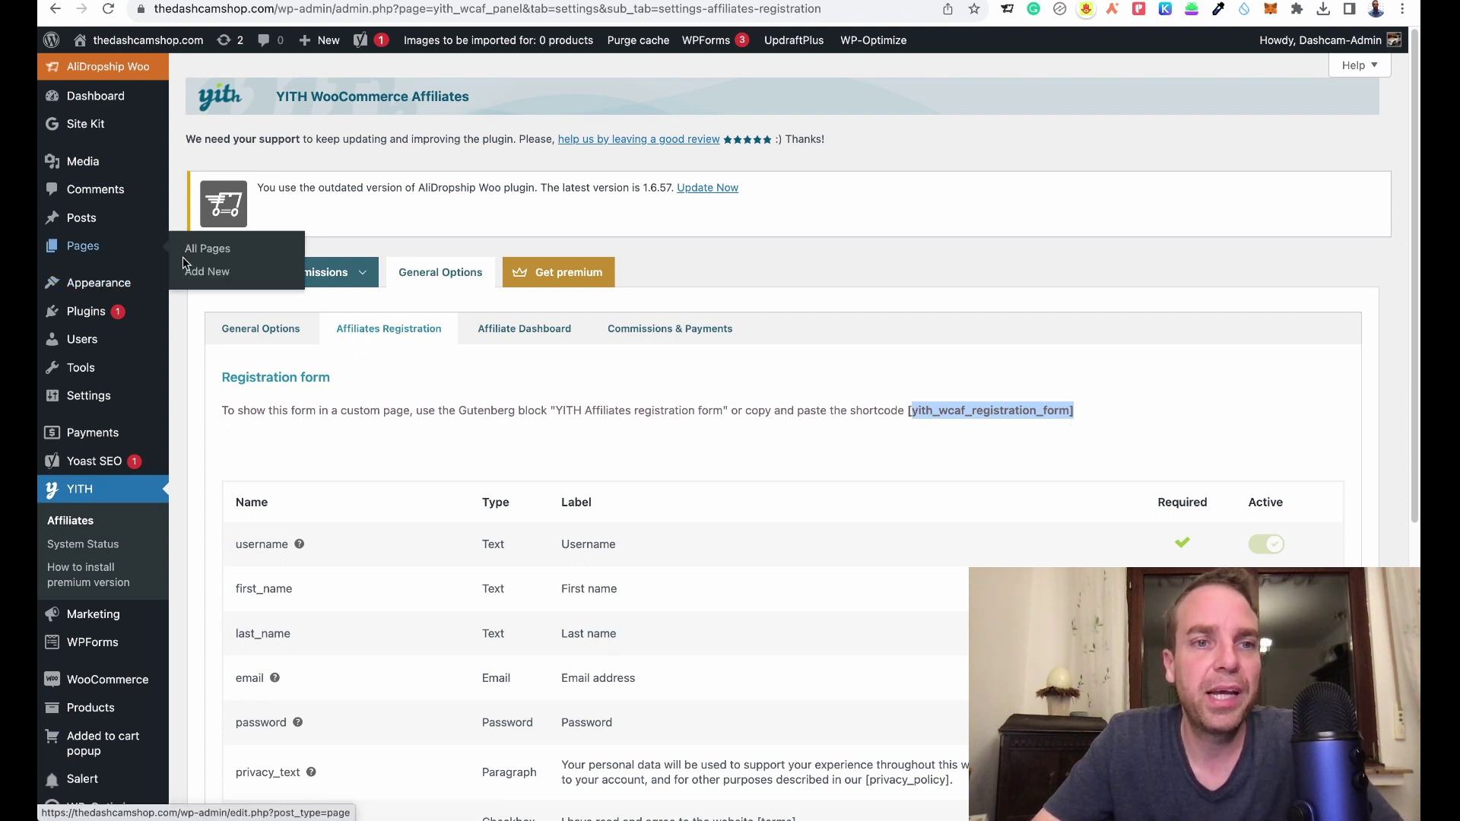
right_click(223, 278)
click(236, 281)
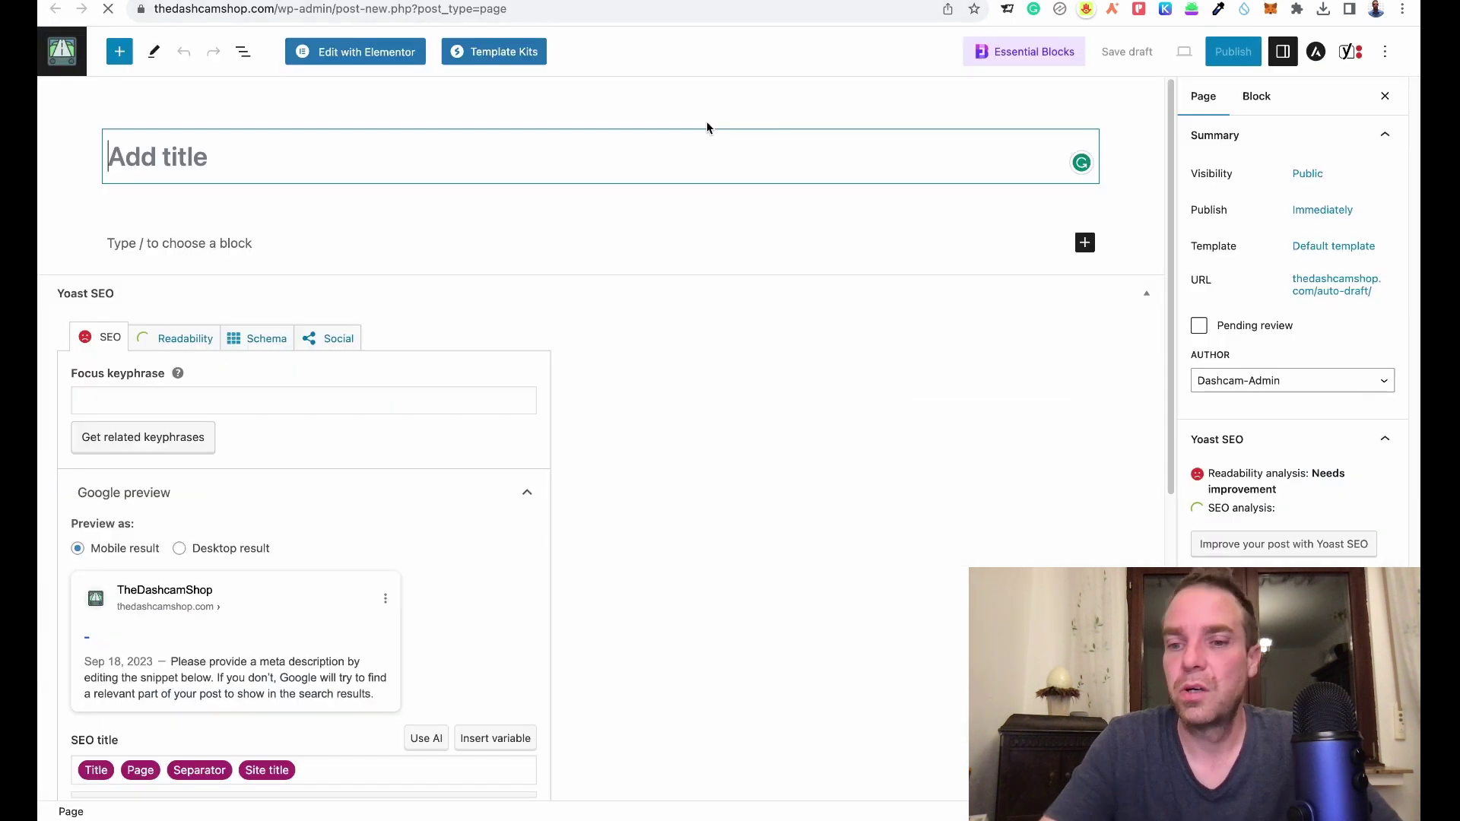
text(Affi)
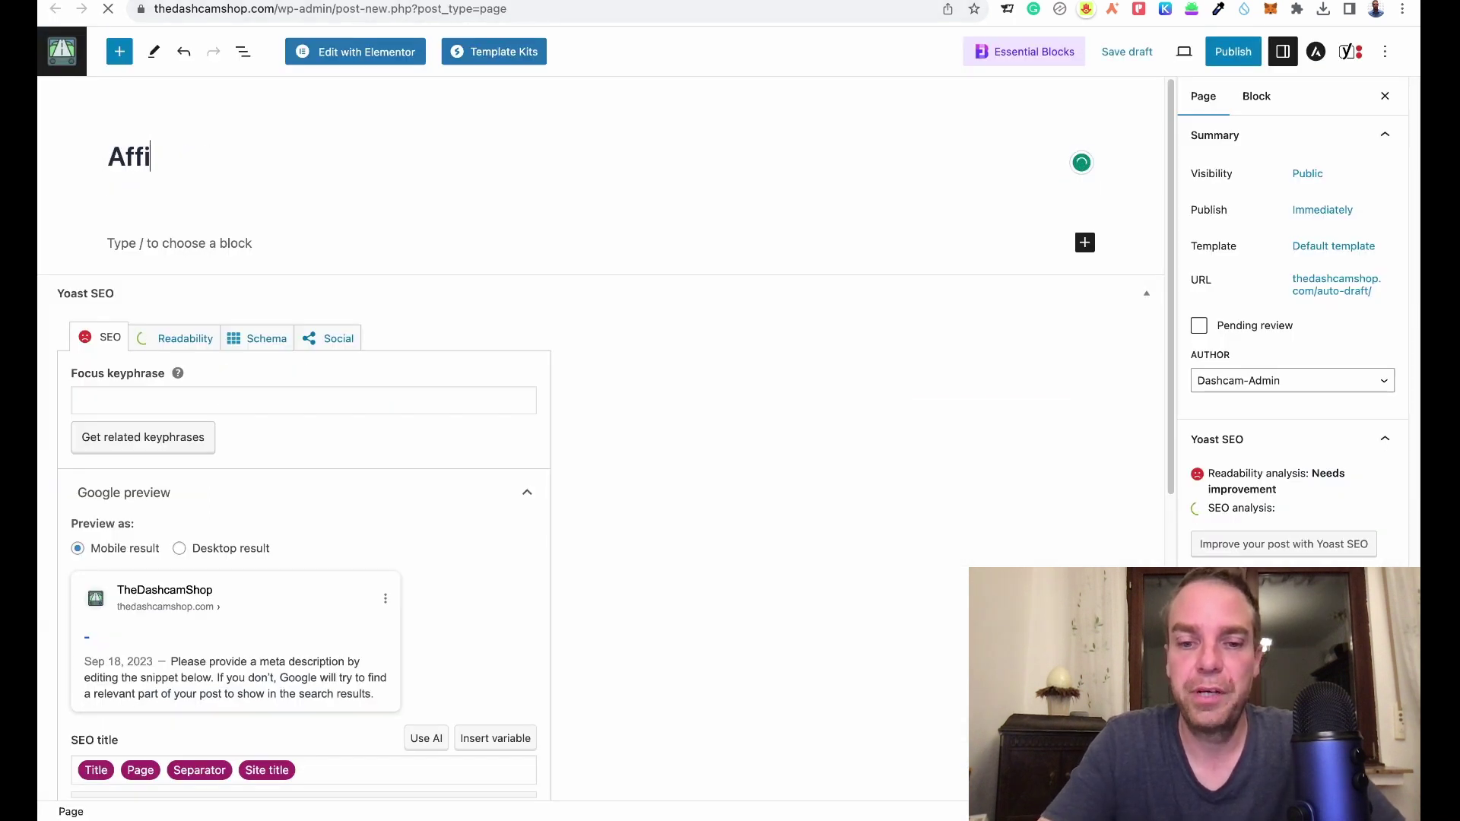
text(liate )
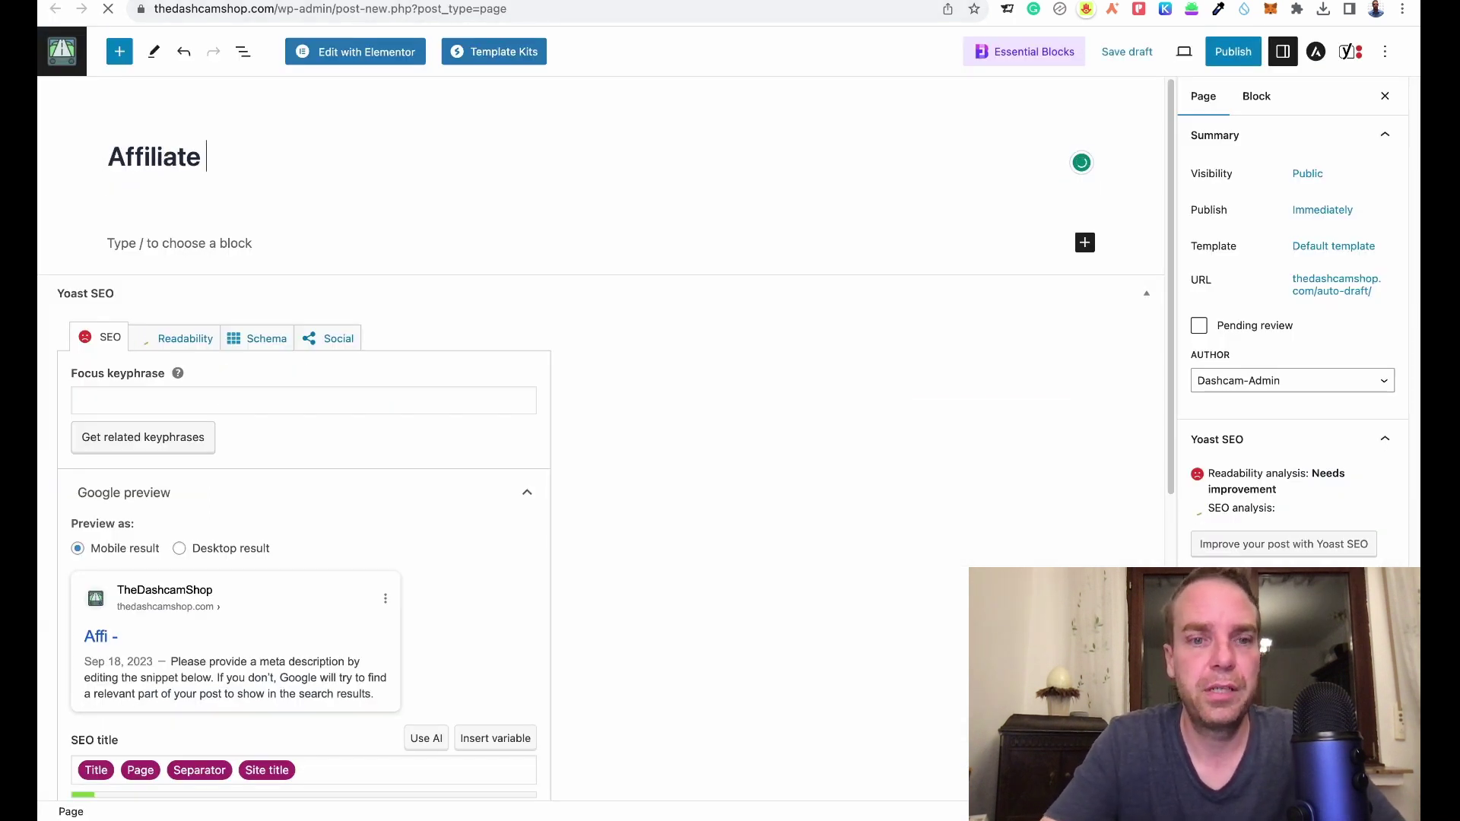
text(Regiastr)
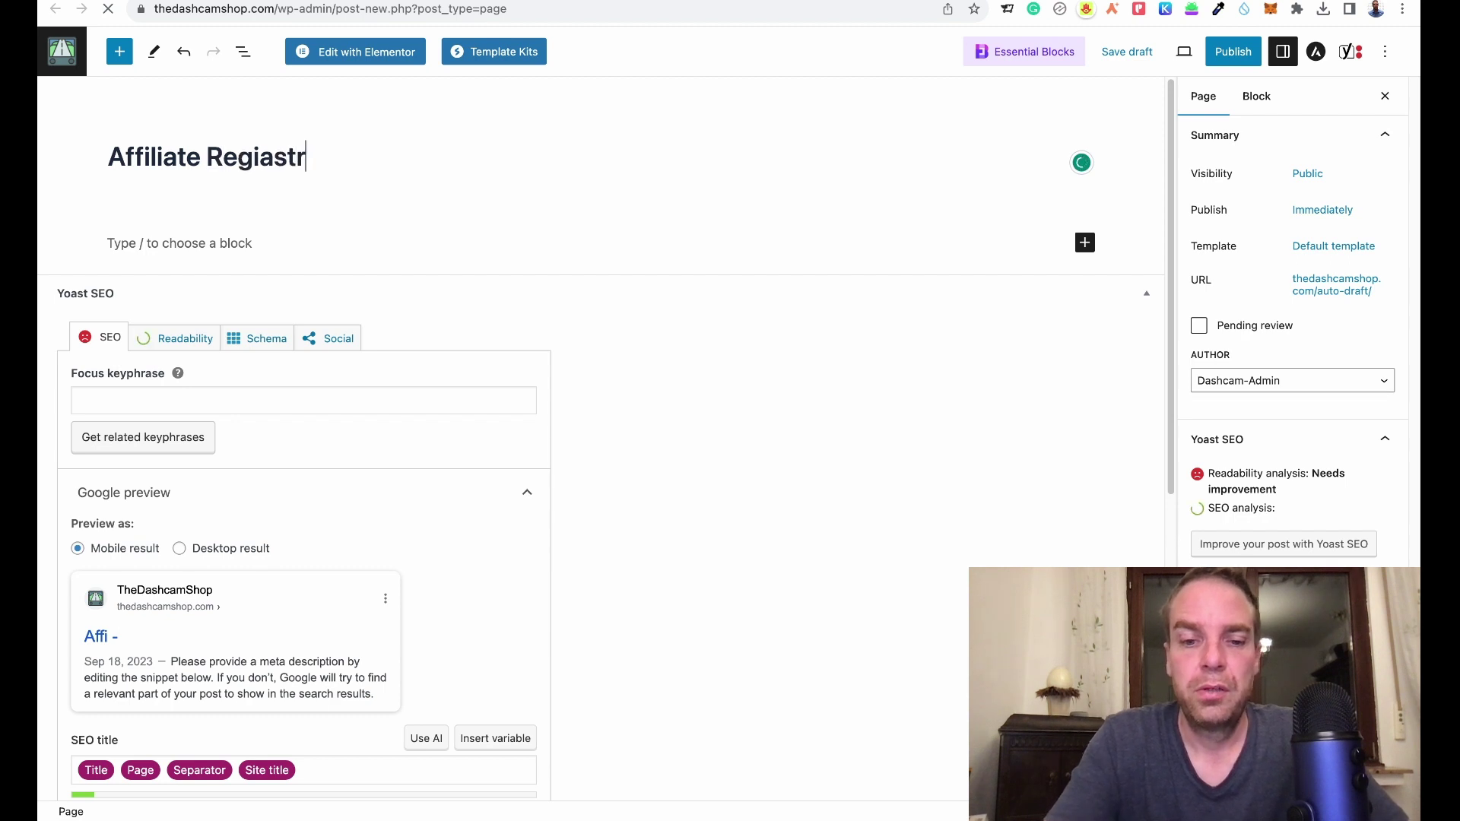
text(ation)
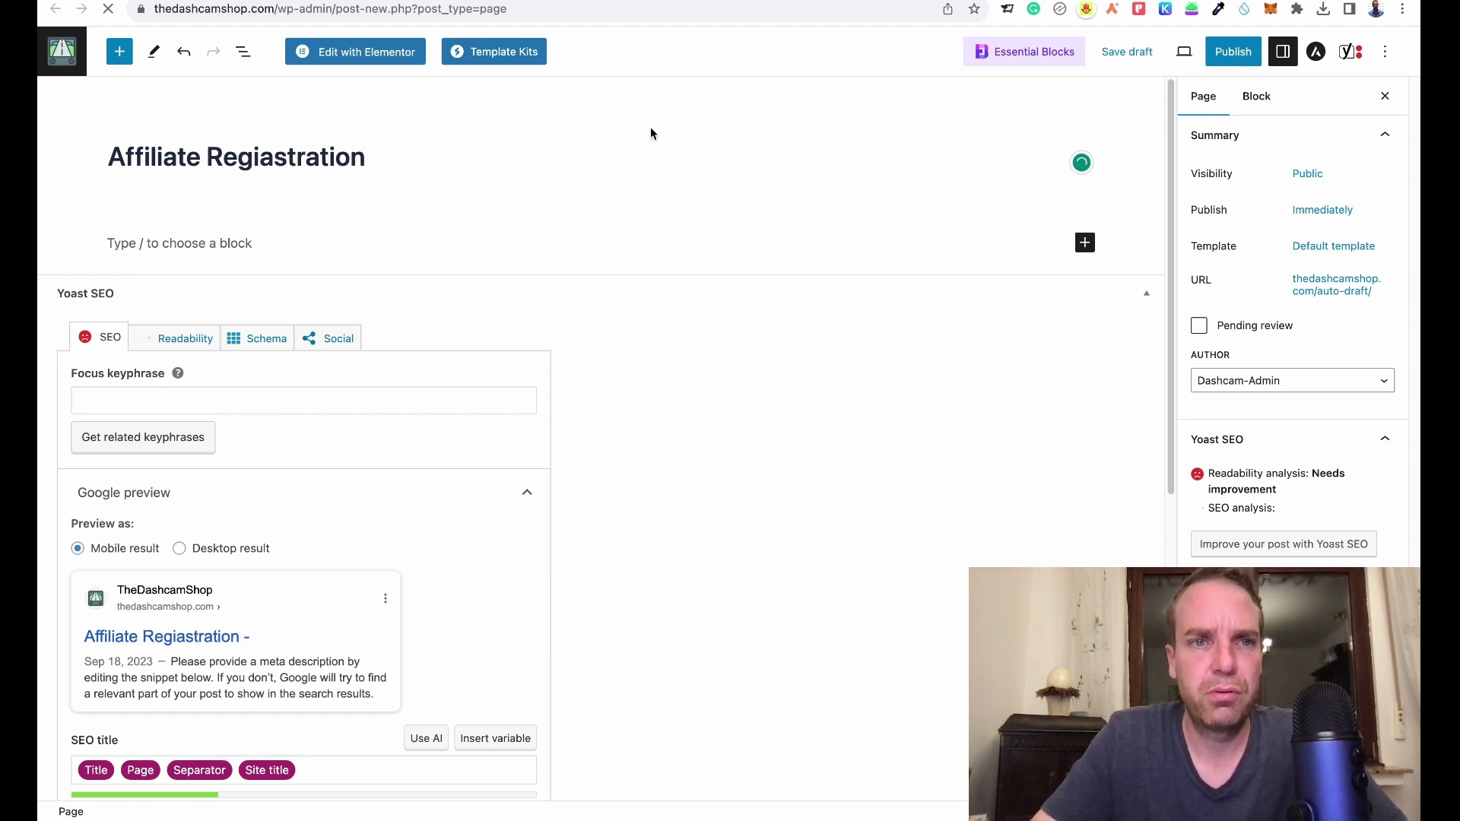
click(274, 161)
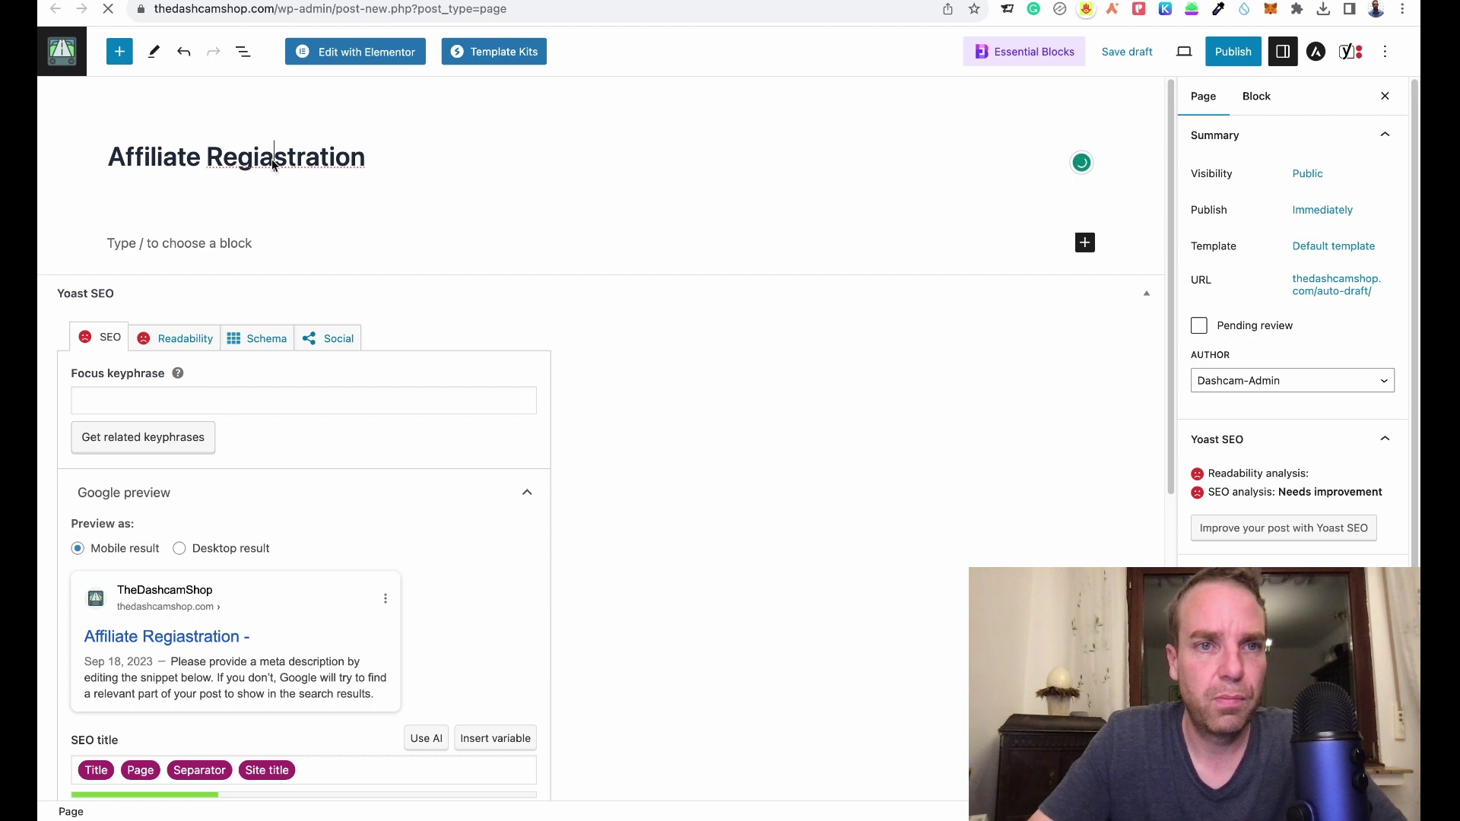
right_click(273, 162)
click(358, 175)
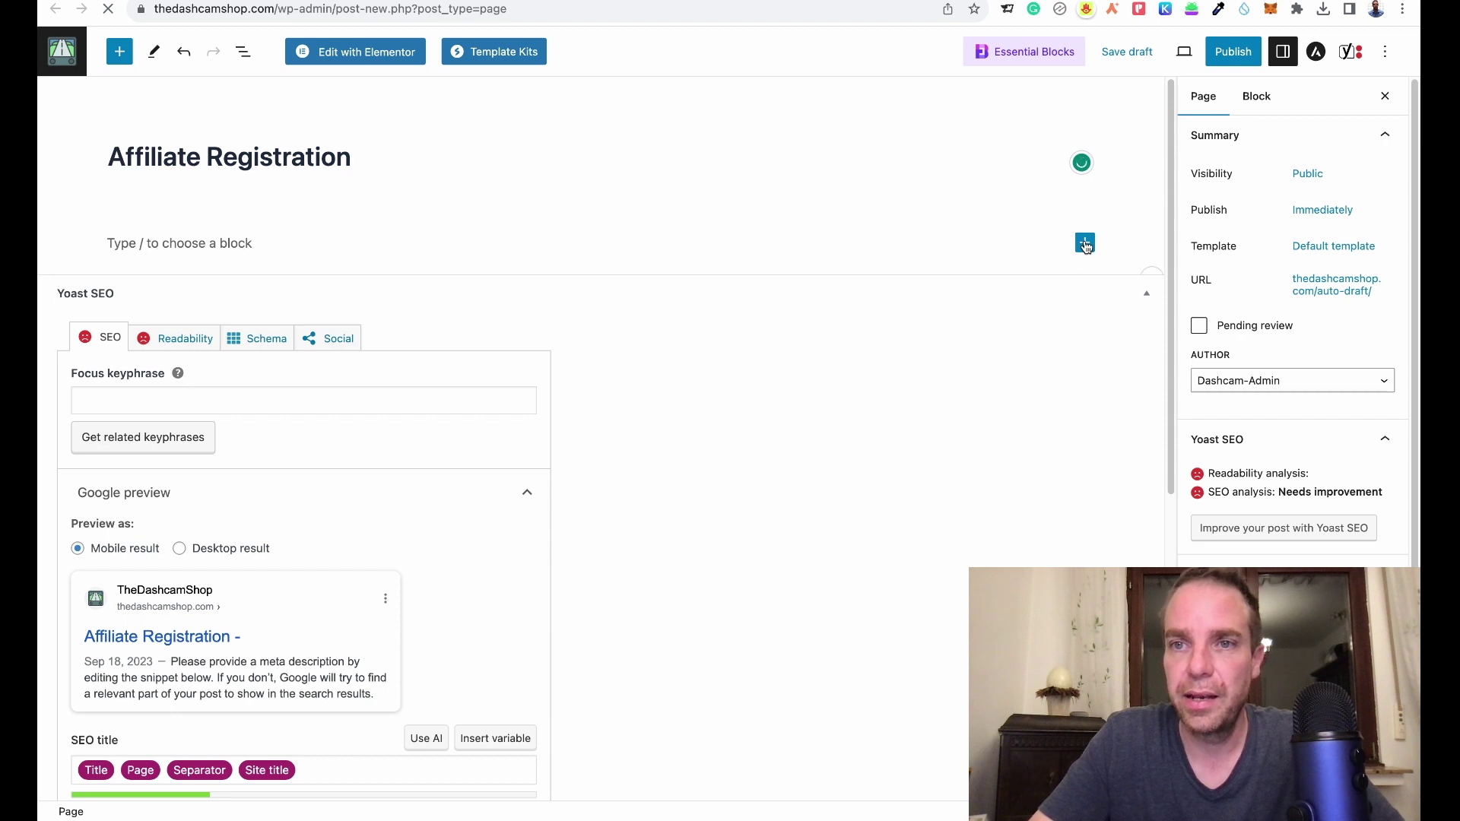
Step: Add a Shortcode block with the pasted registration form shortcode and publish the page
click(1086, 243)
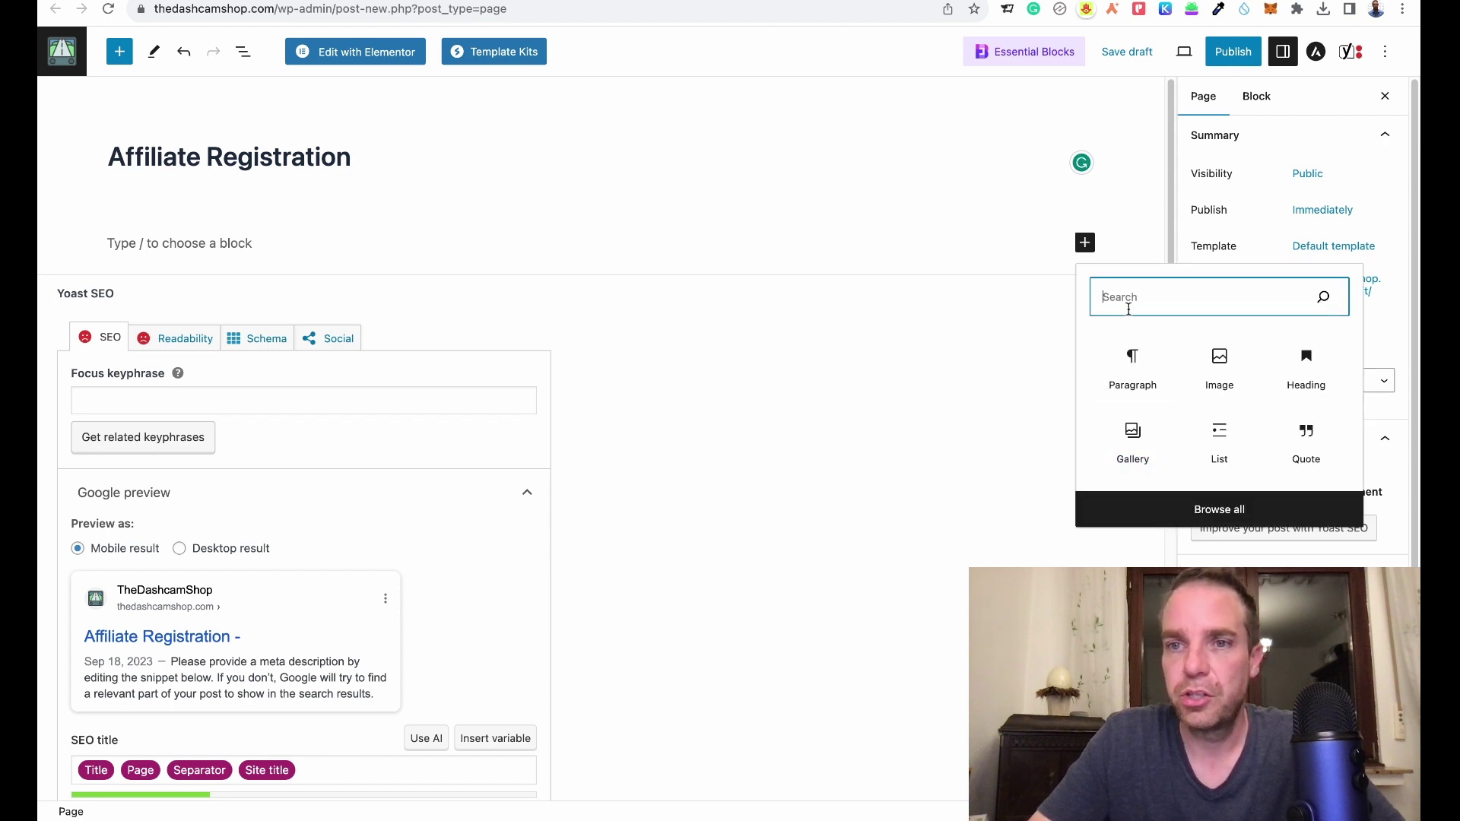
text(sho)
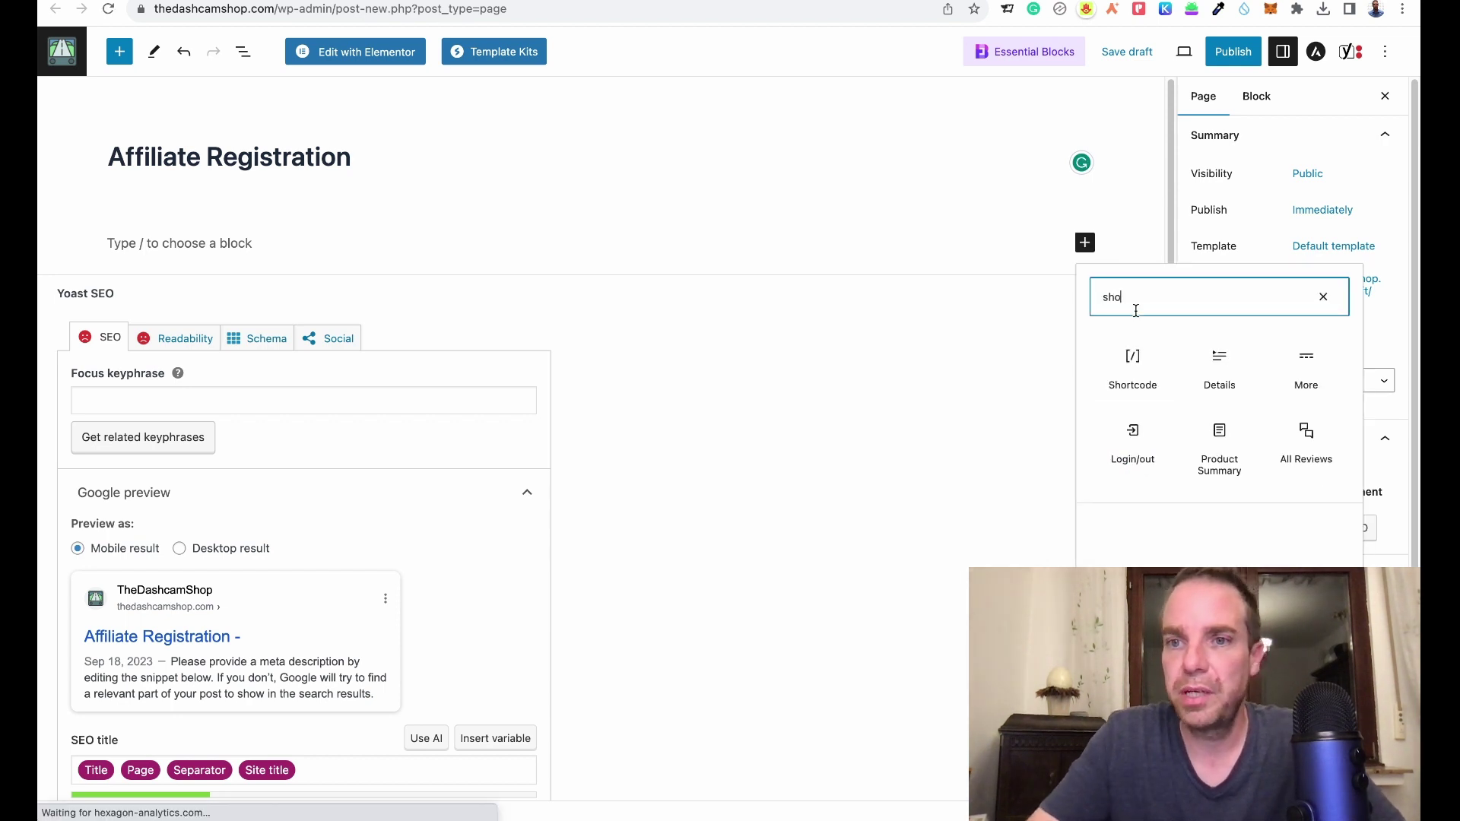
click(1129, 369)
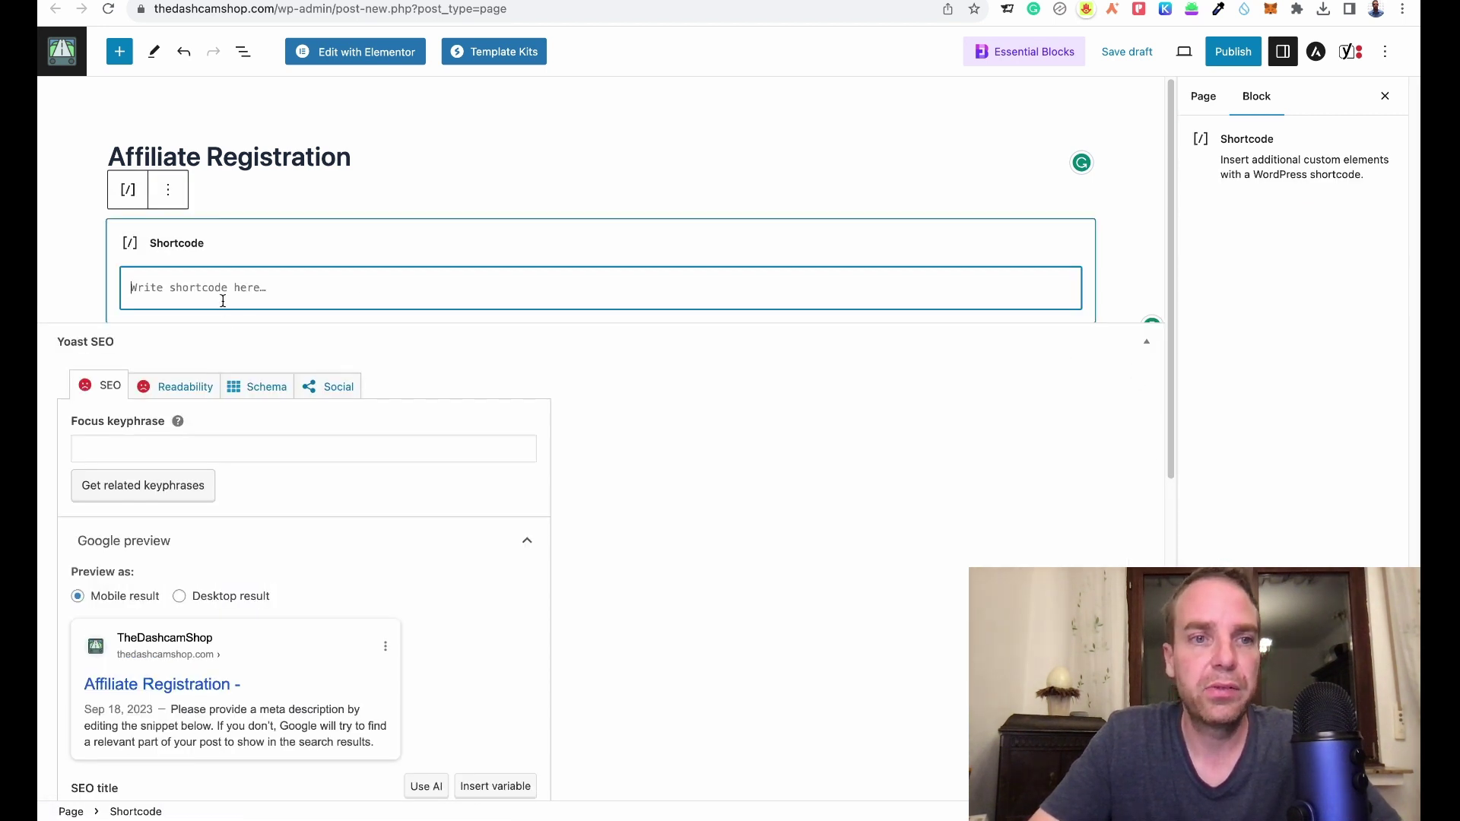
text(yith_wcaf_registration_form])
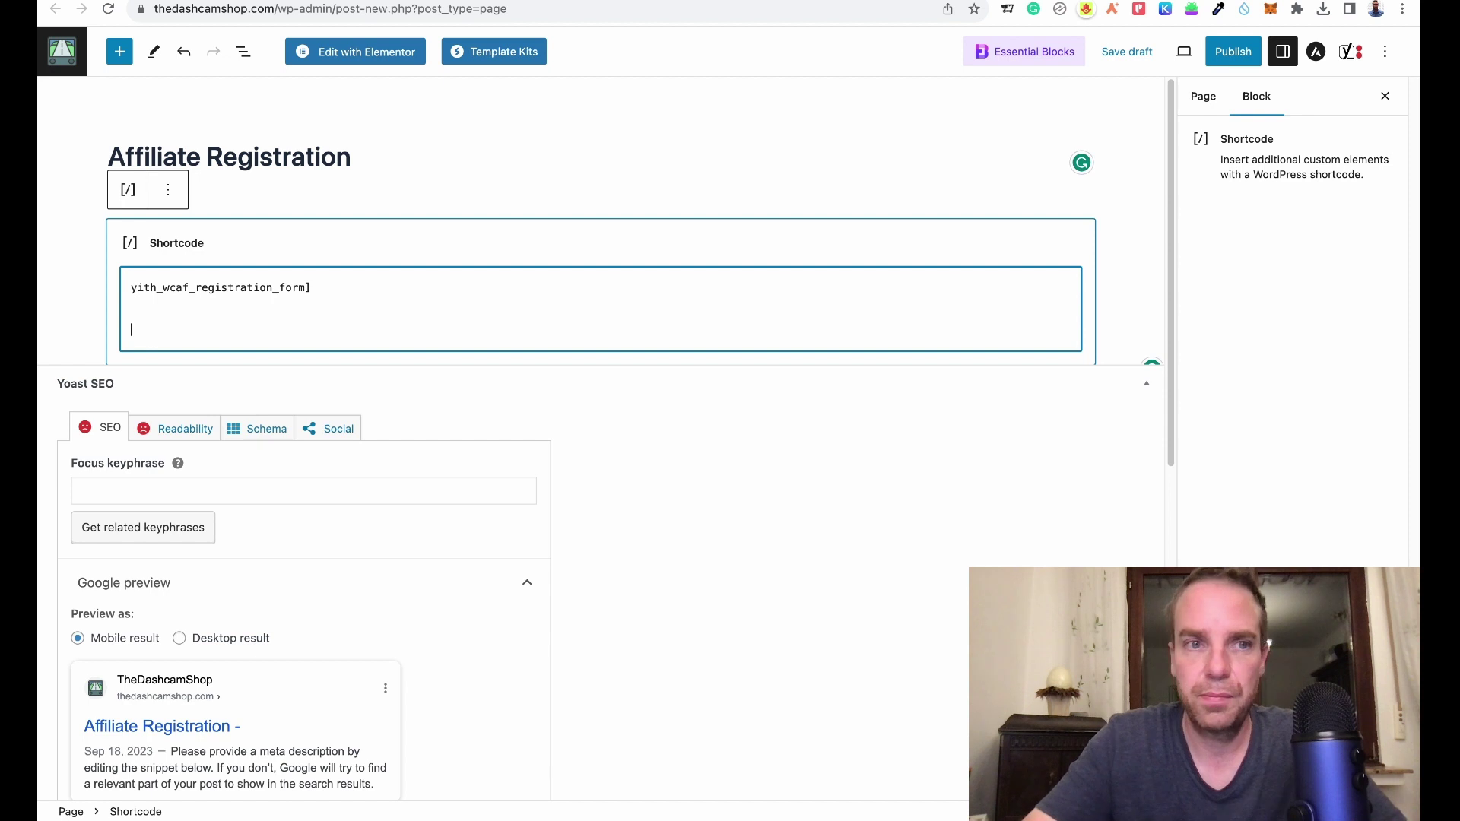
key(BackSpace)
key(BackSpace)
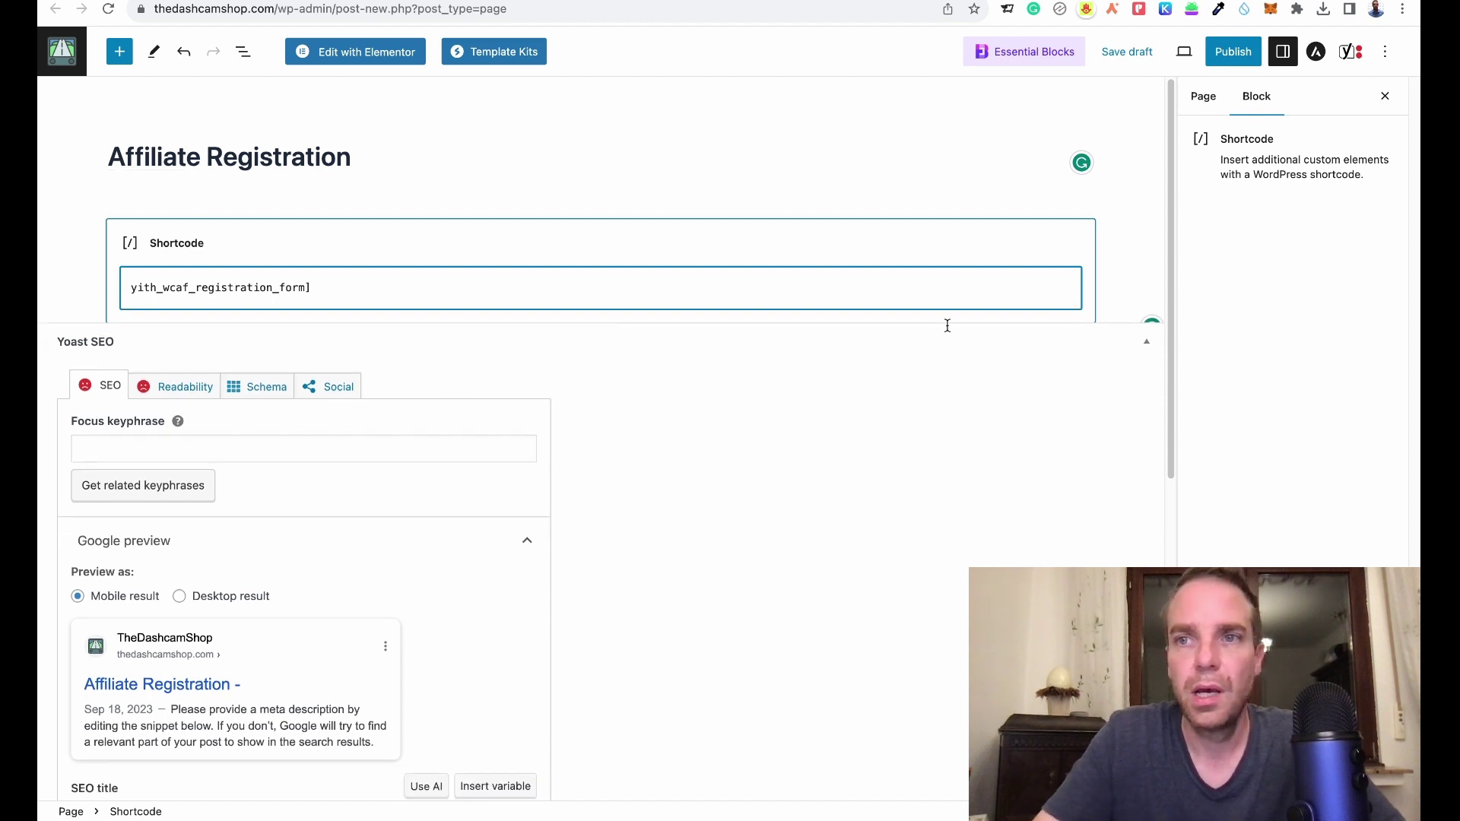
click(1238, 61)
click(1247, 52)
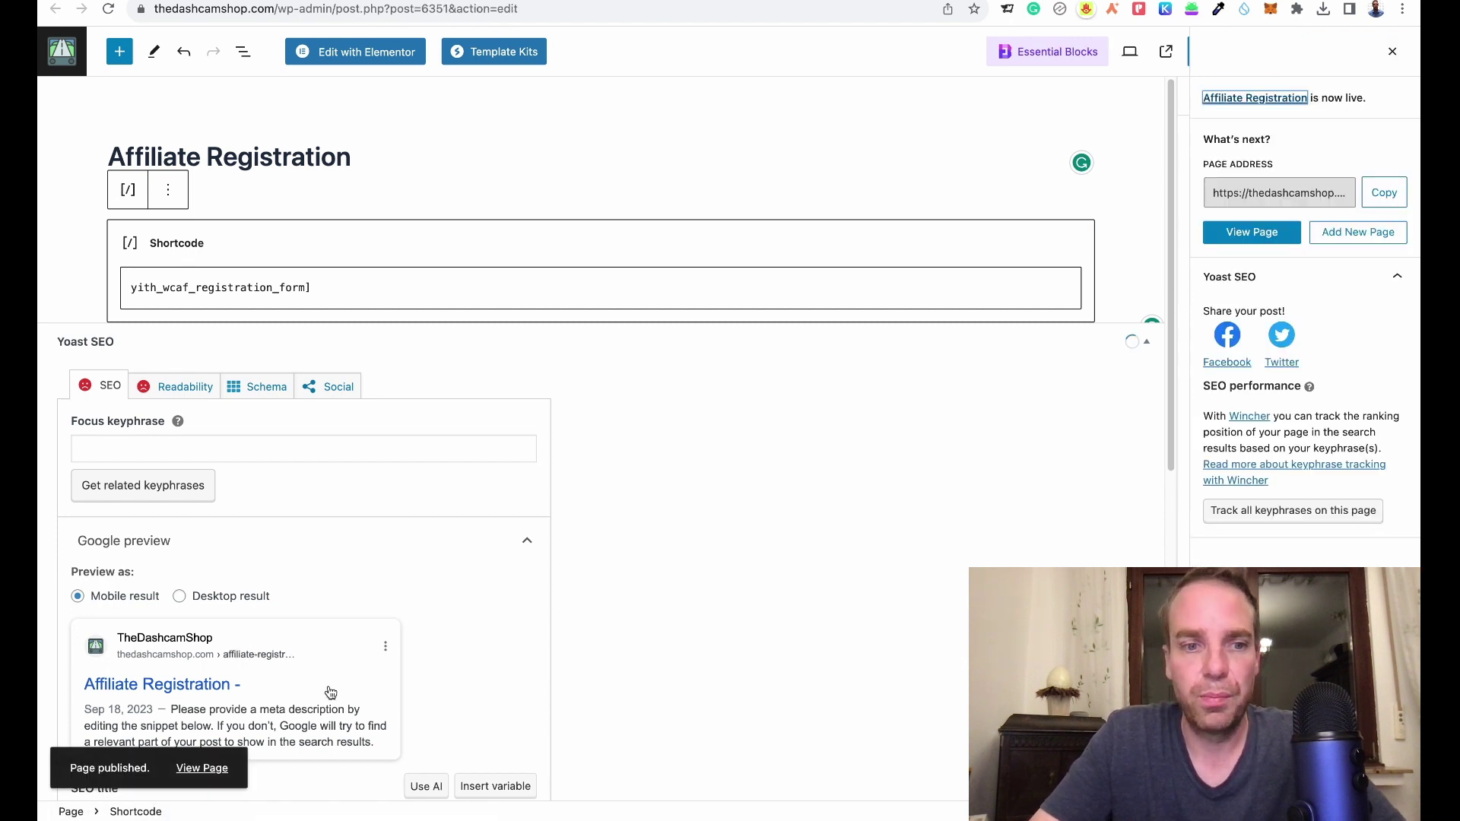
Step: Check the published Affiliate Registration page in a new tab, then return to its editor
right_click(216, 770)
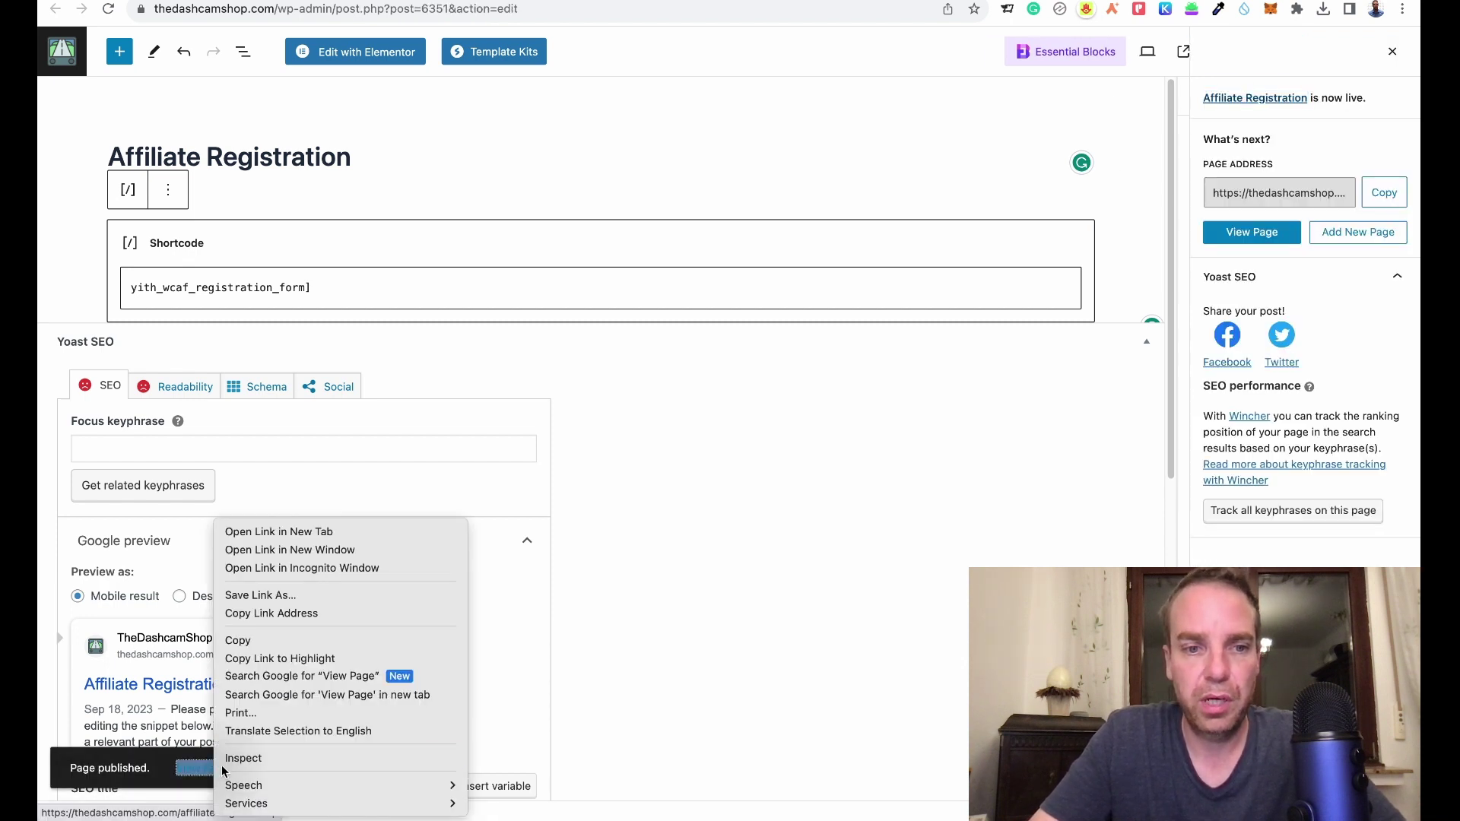
click(282, 532)
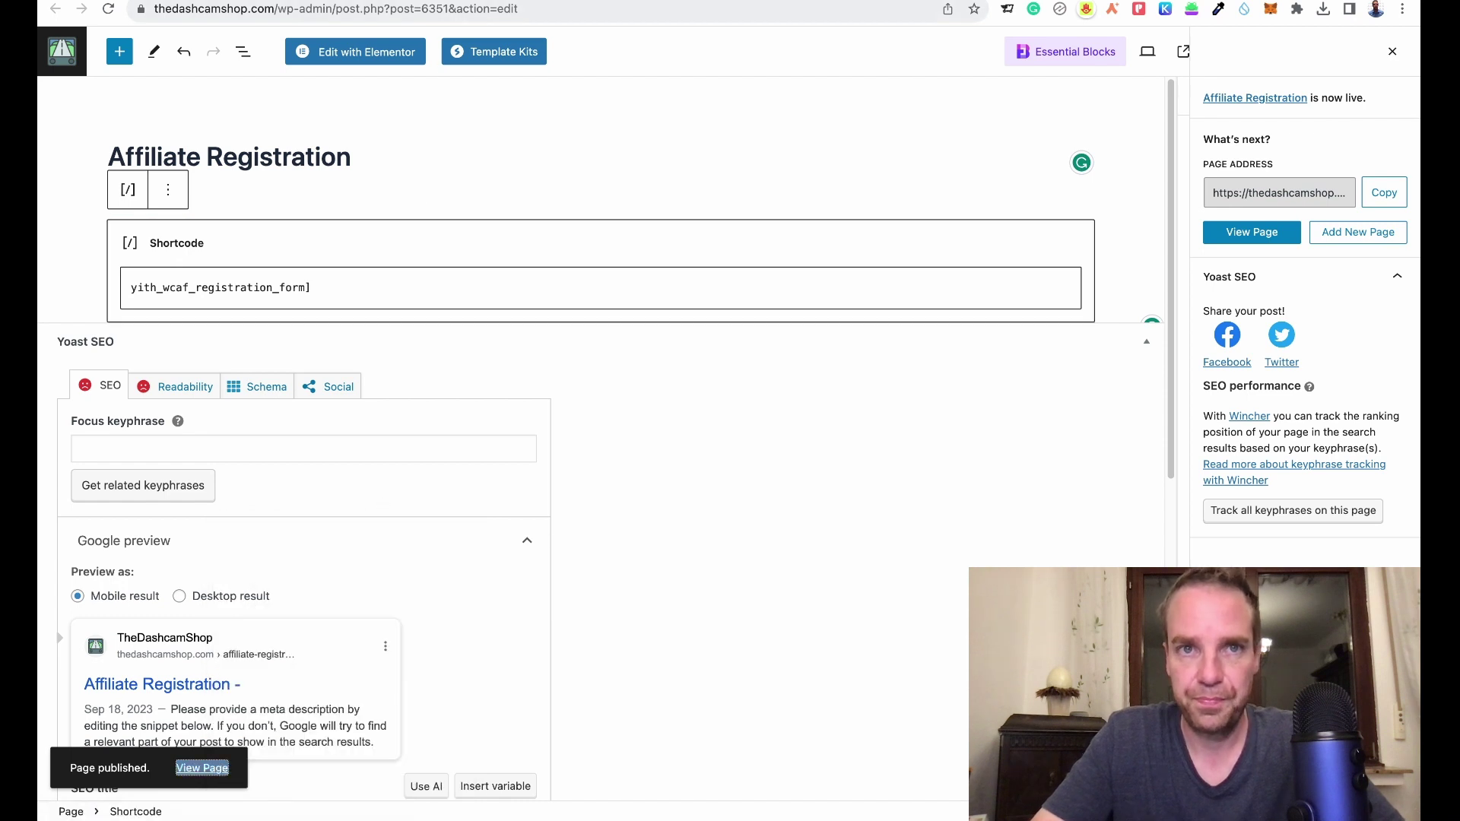
key(Return)
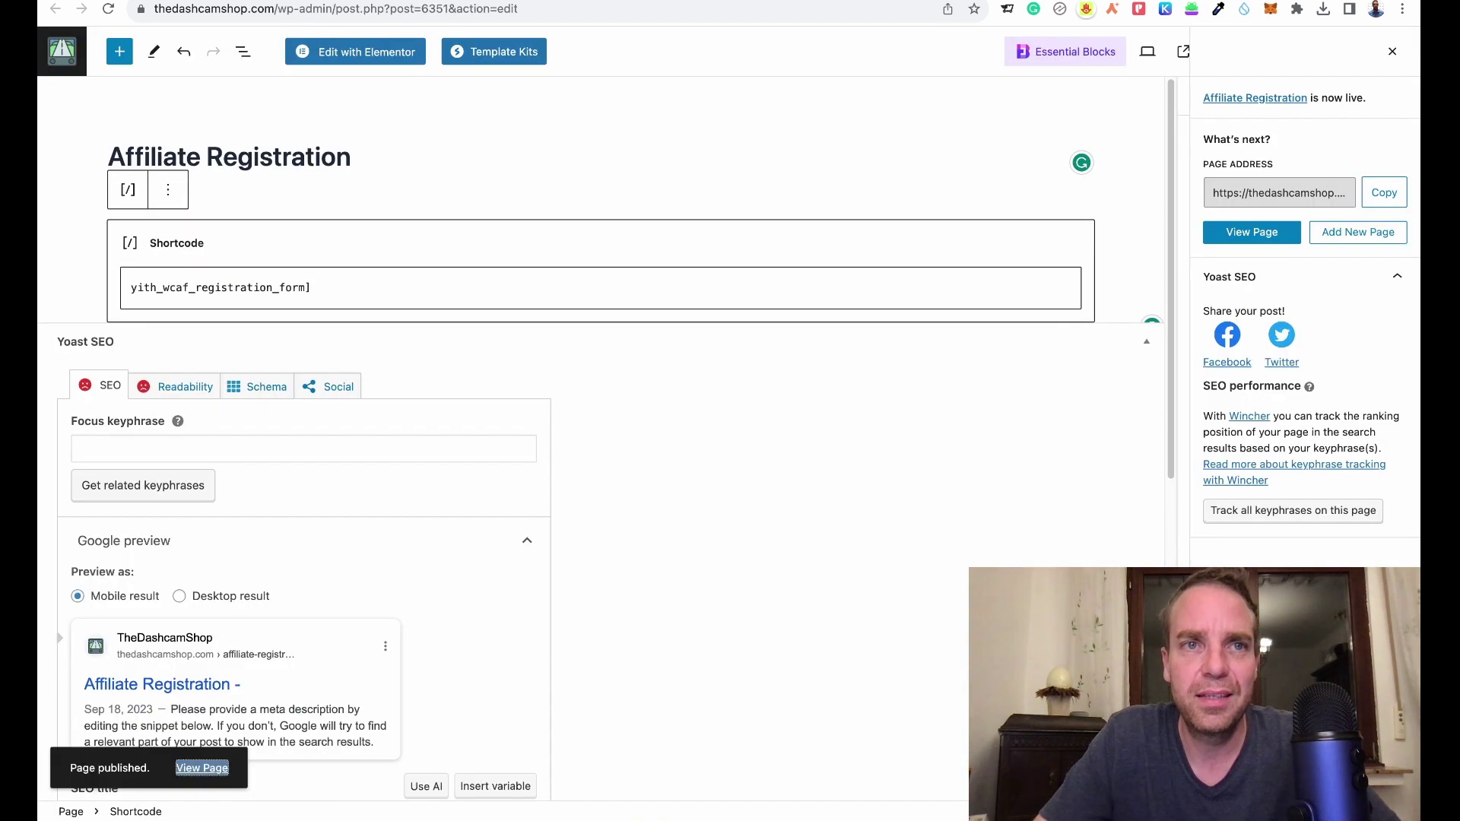
key(super+w)
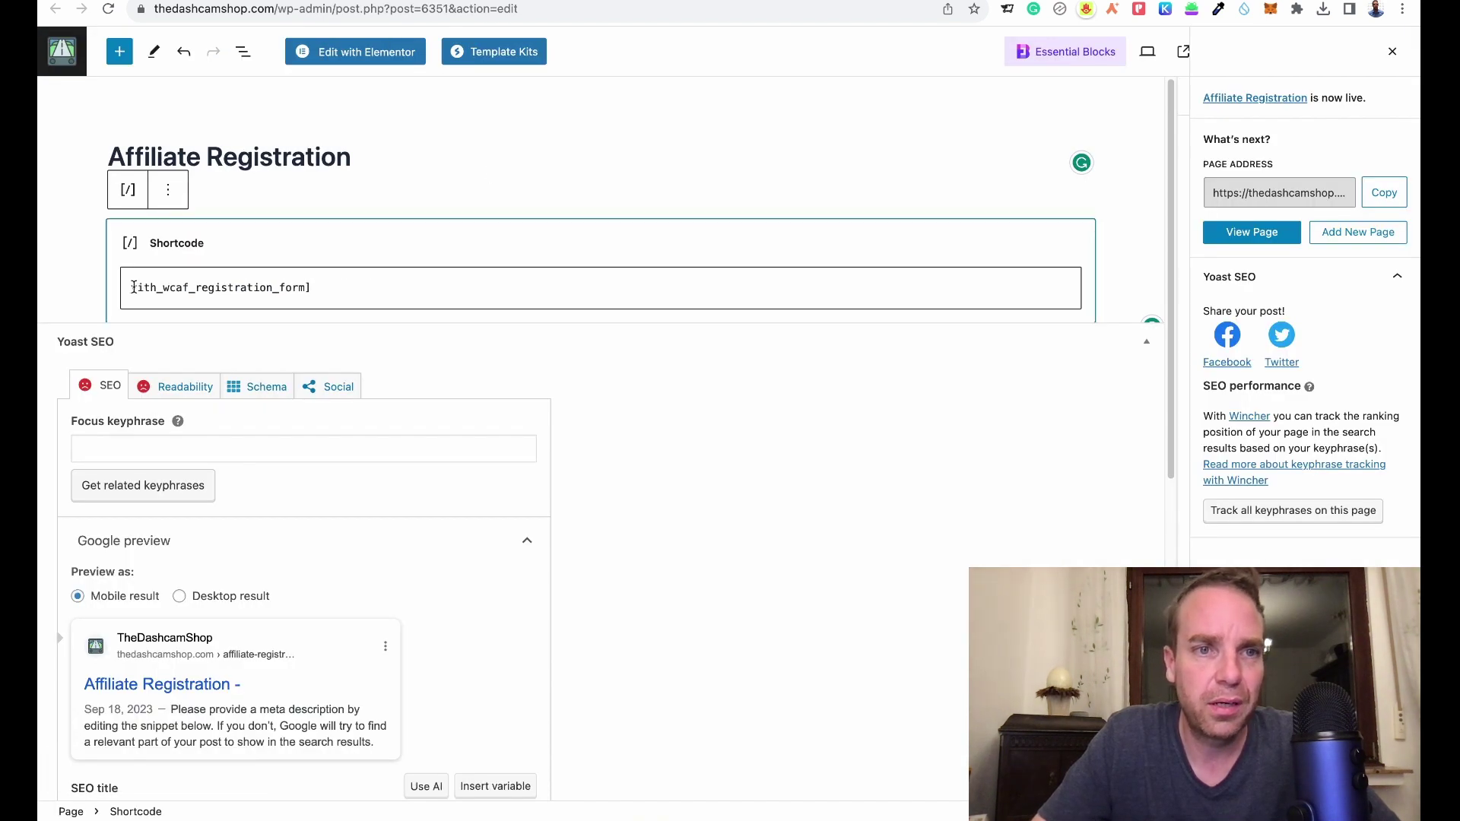
key(super+w)
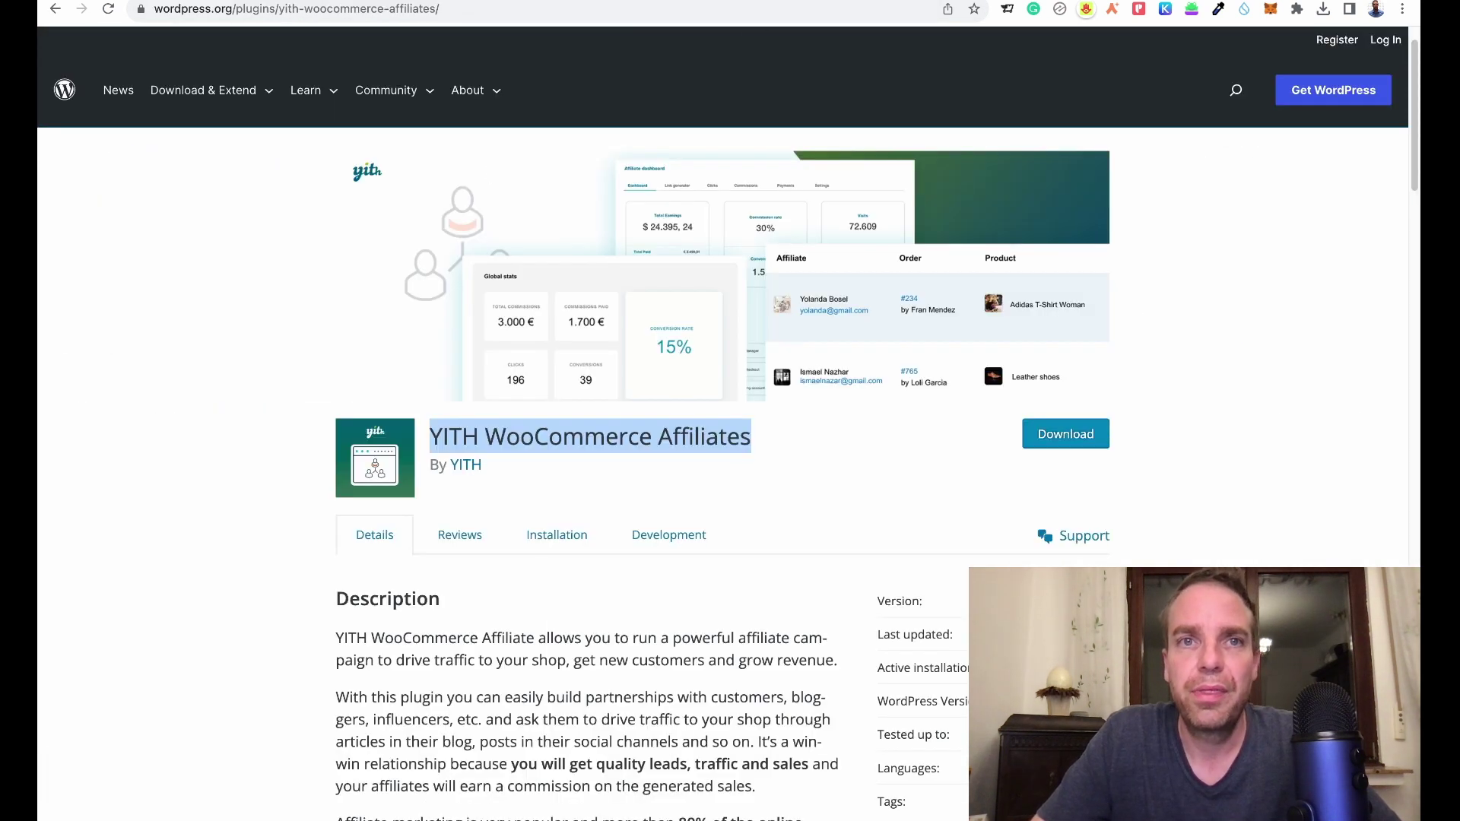
key(super+w)
Step: Add the missing '[' to make [yith_wcaf_registration_form], update the page, and view it
click(135, 290)
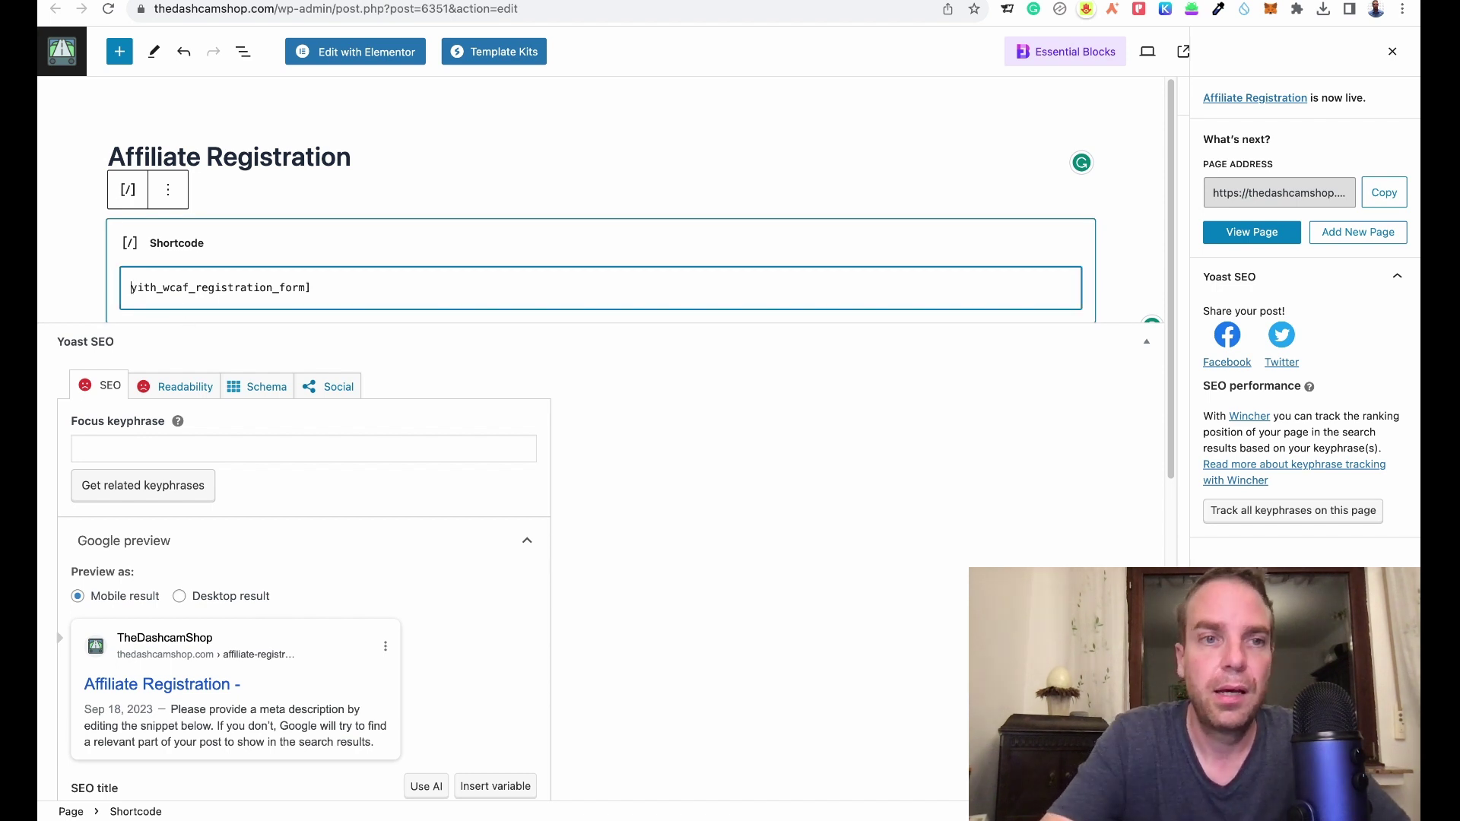
text(])
key(BackSpace)
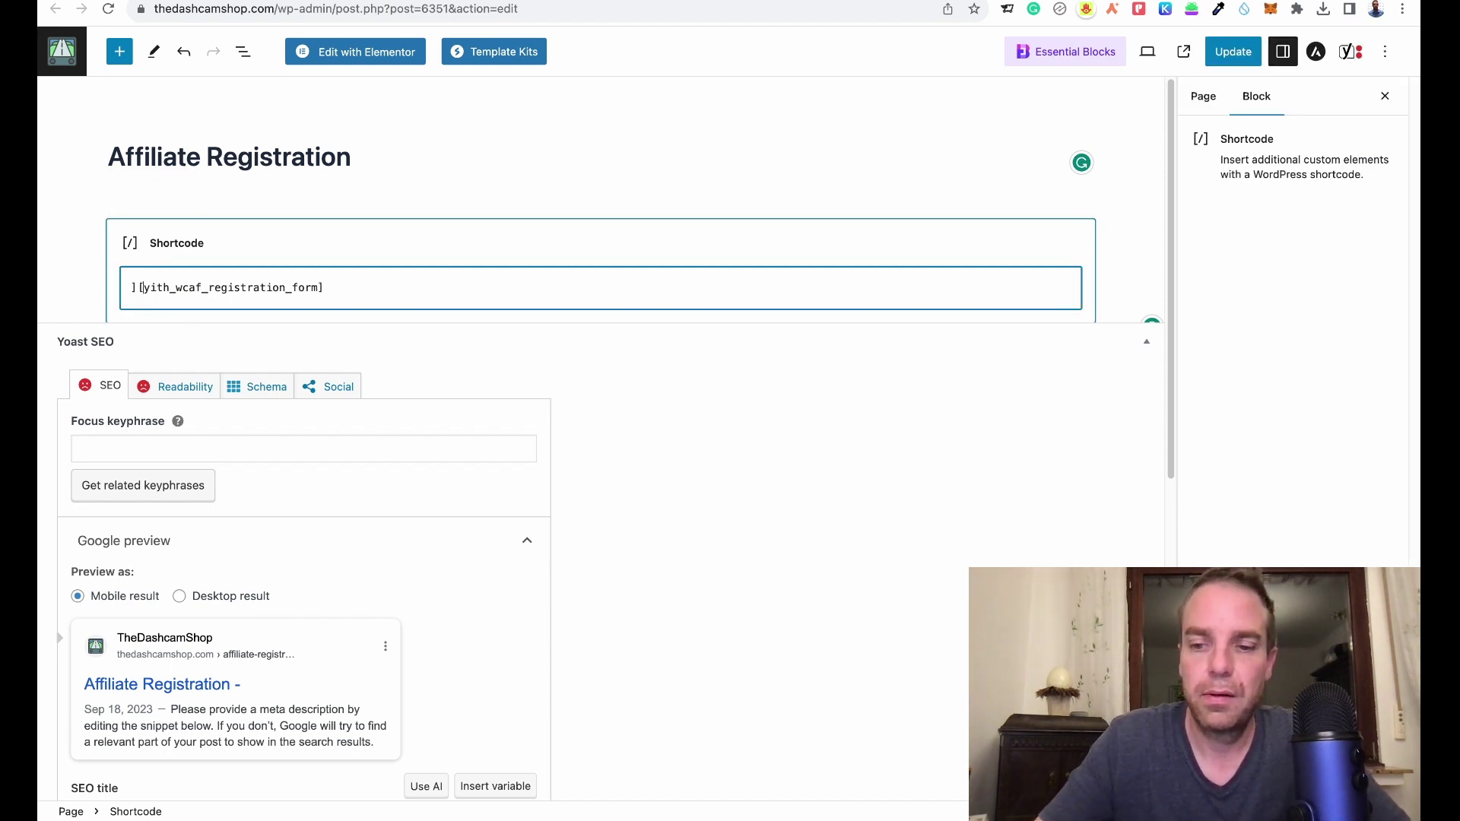
text([)
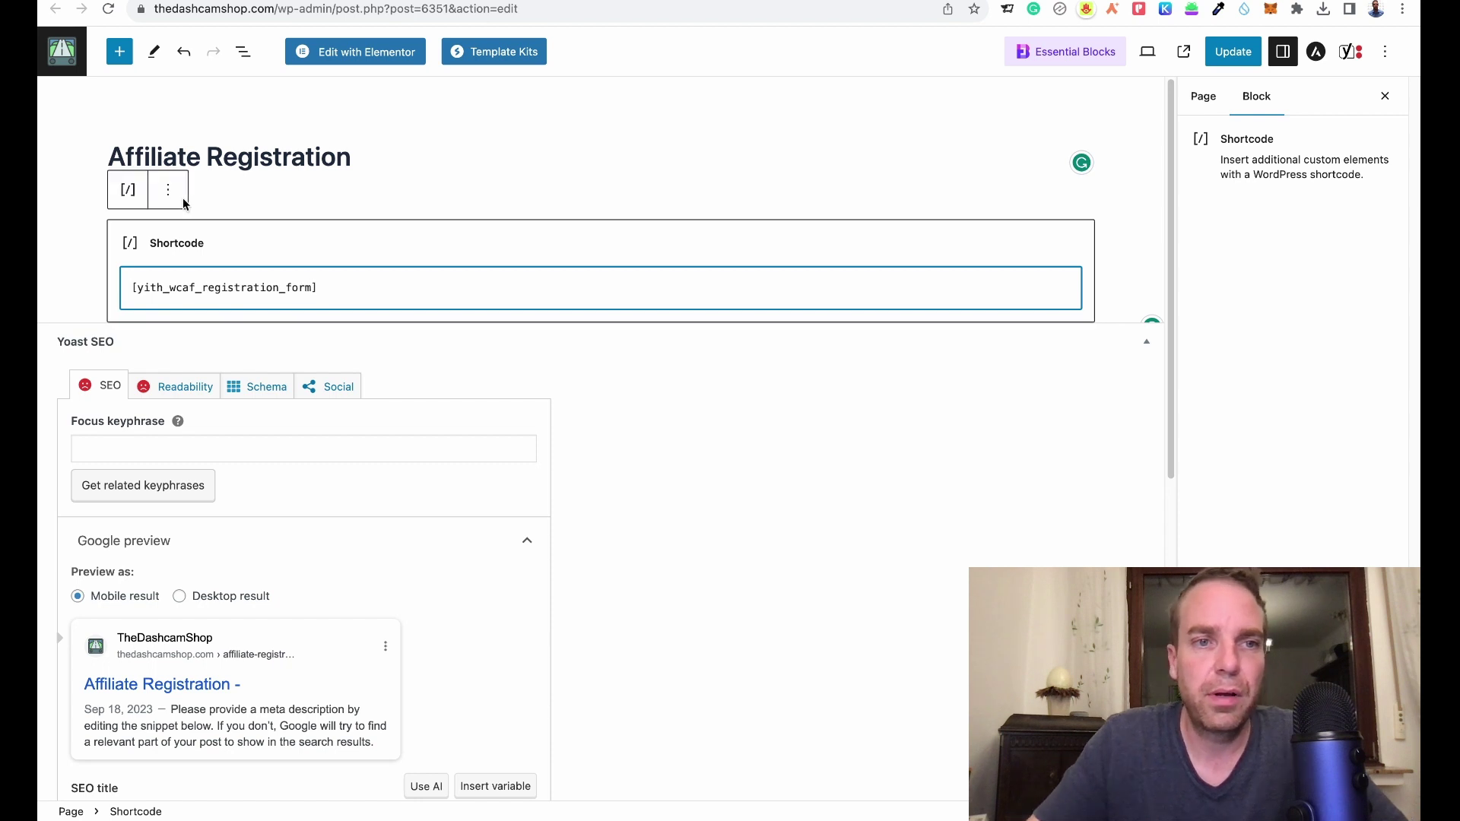
click(1232, 59)
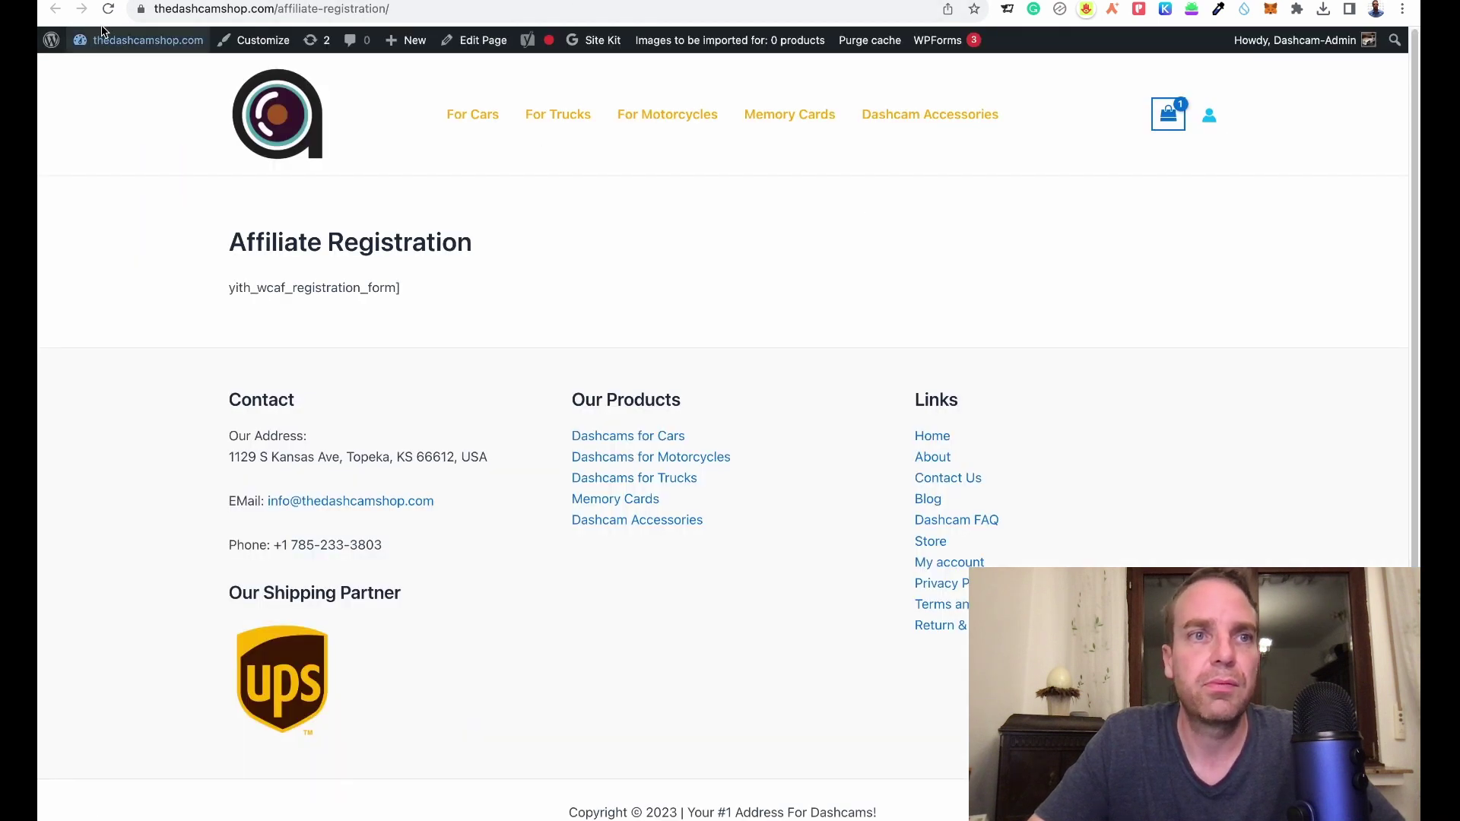
click(131, 40)
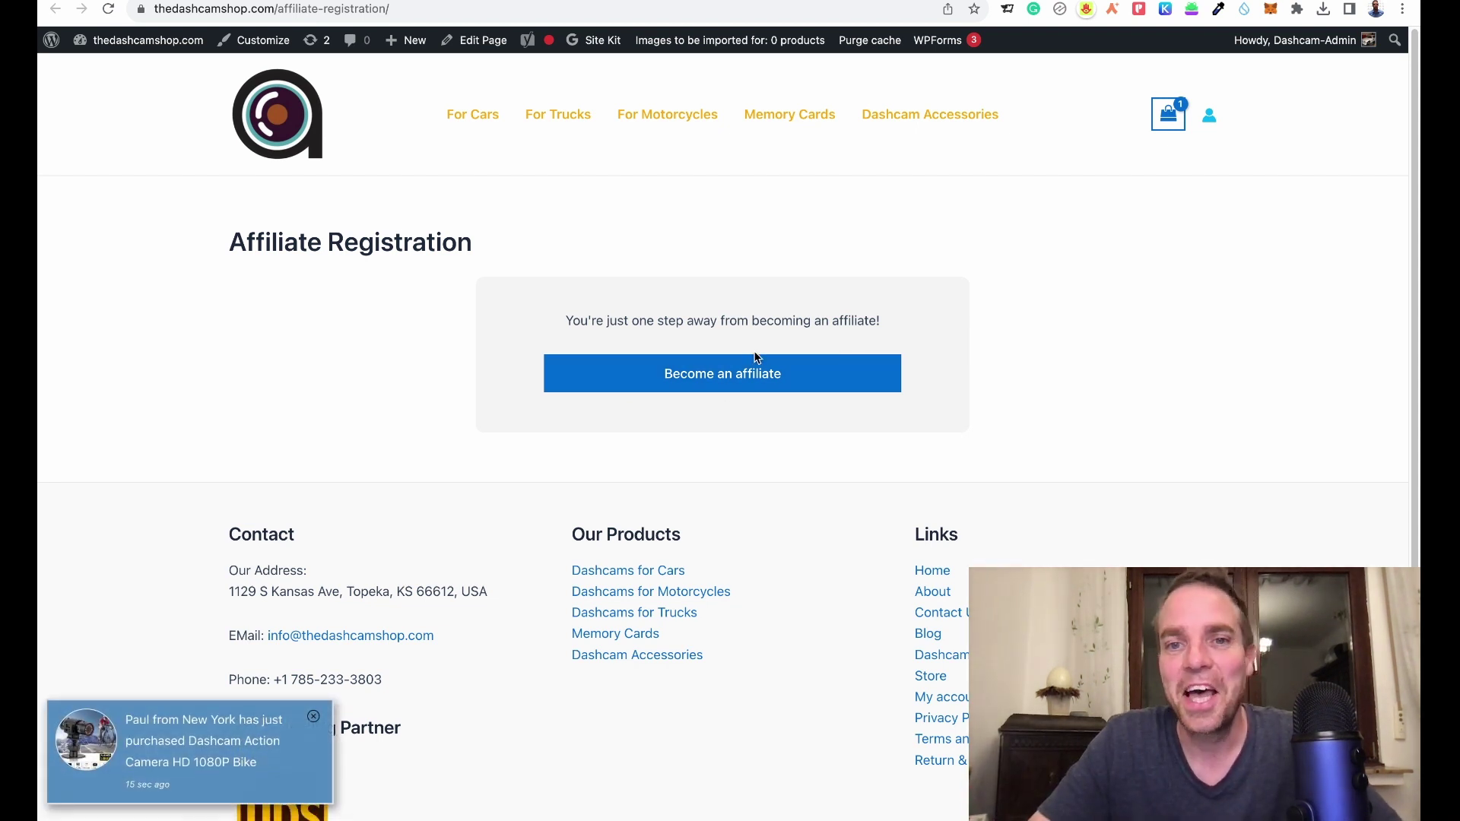
Step: Submit a test application with 'Become an affiliate', then return to the YITH Affiliates settings tab
click(819, 388)
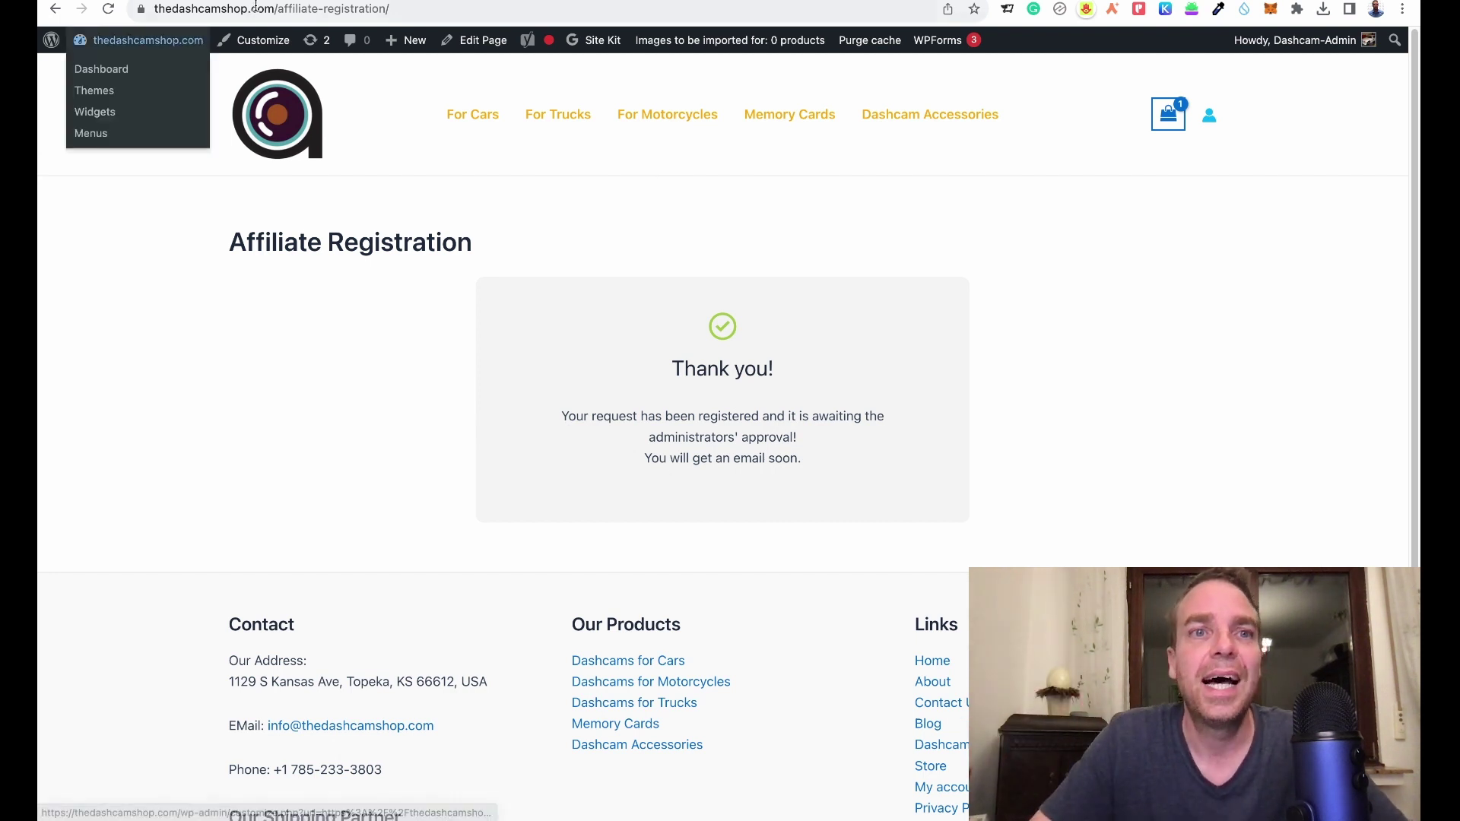
key(ctrl+Tab)
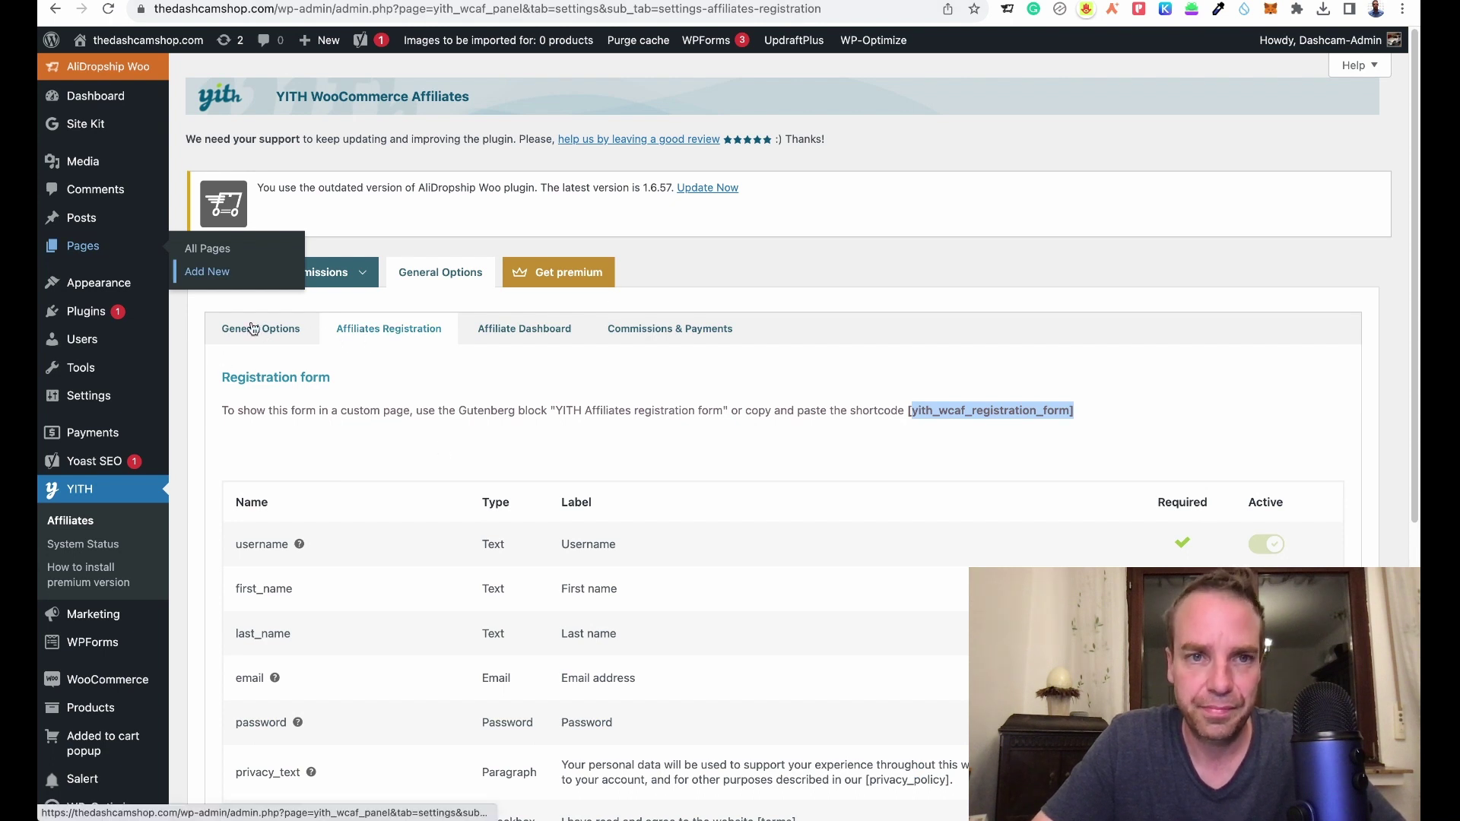
Step: In the Affiliates list, choose Enable affiliate for the pending test affiliate to accept it
click(584, 299)
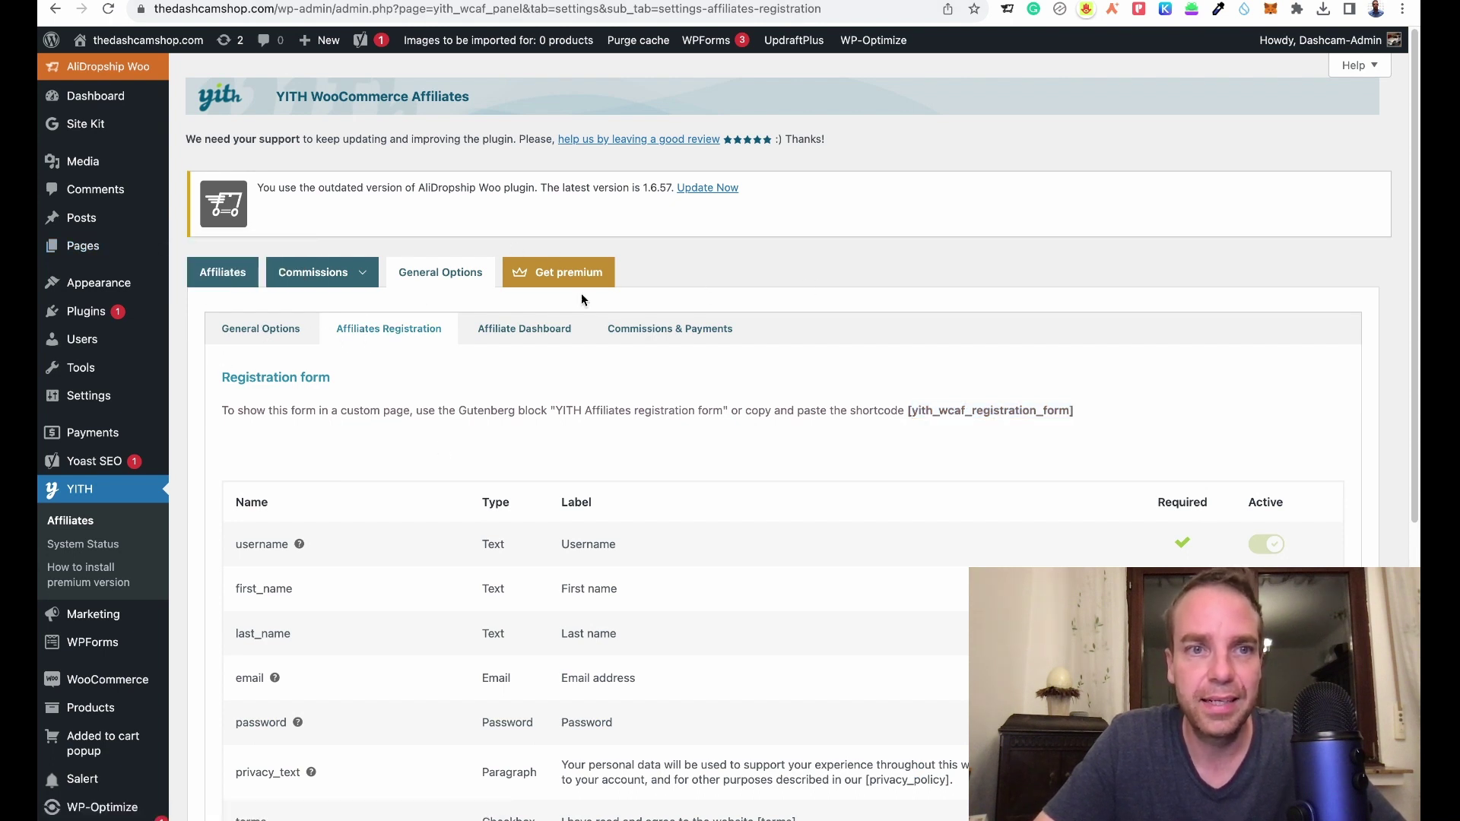
click(232, 285)
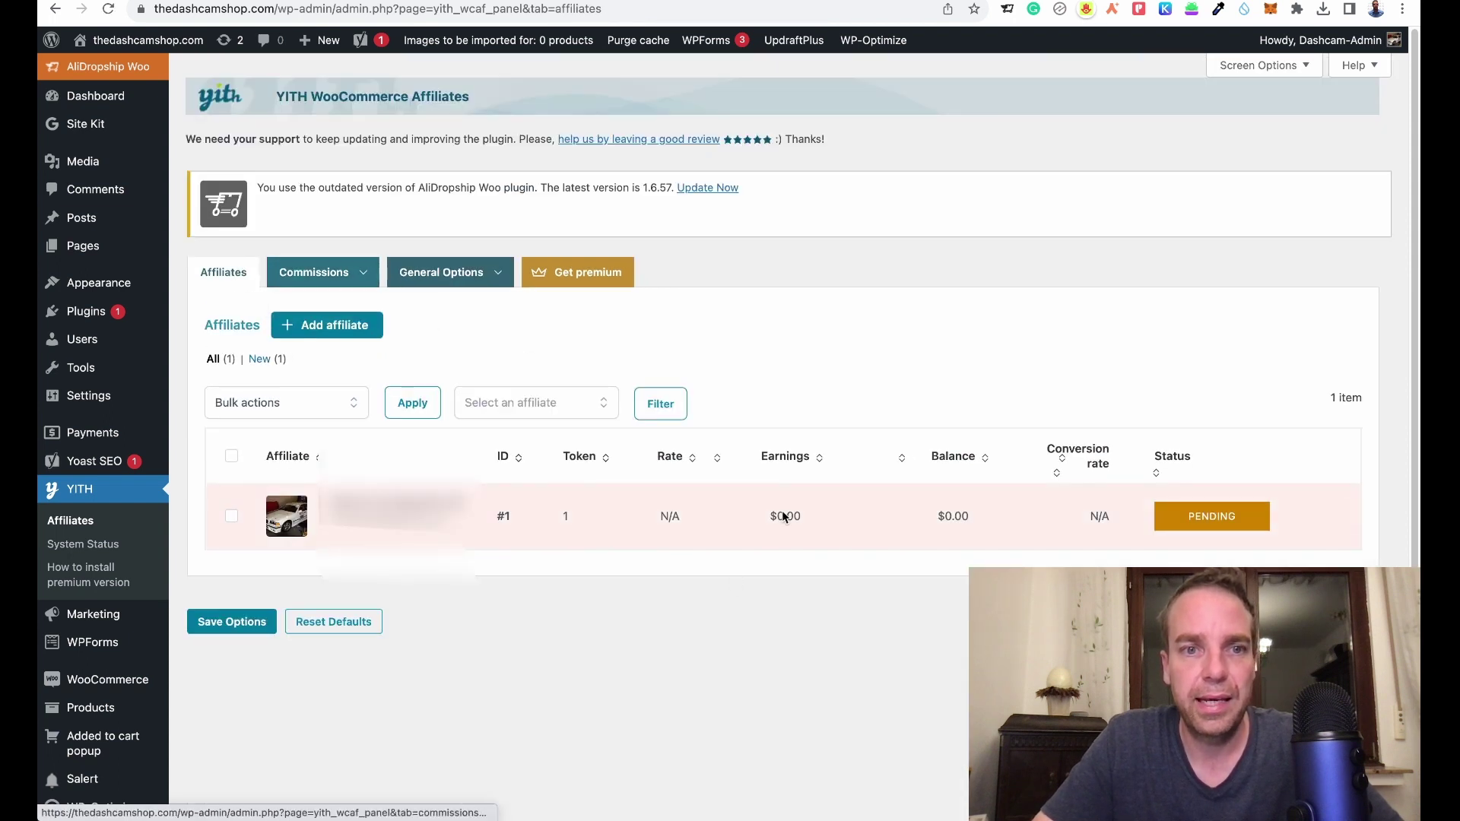
scroll(522, 563, down, 1)
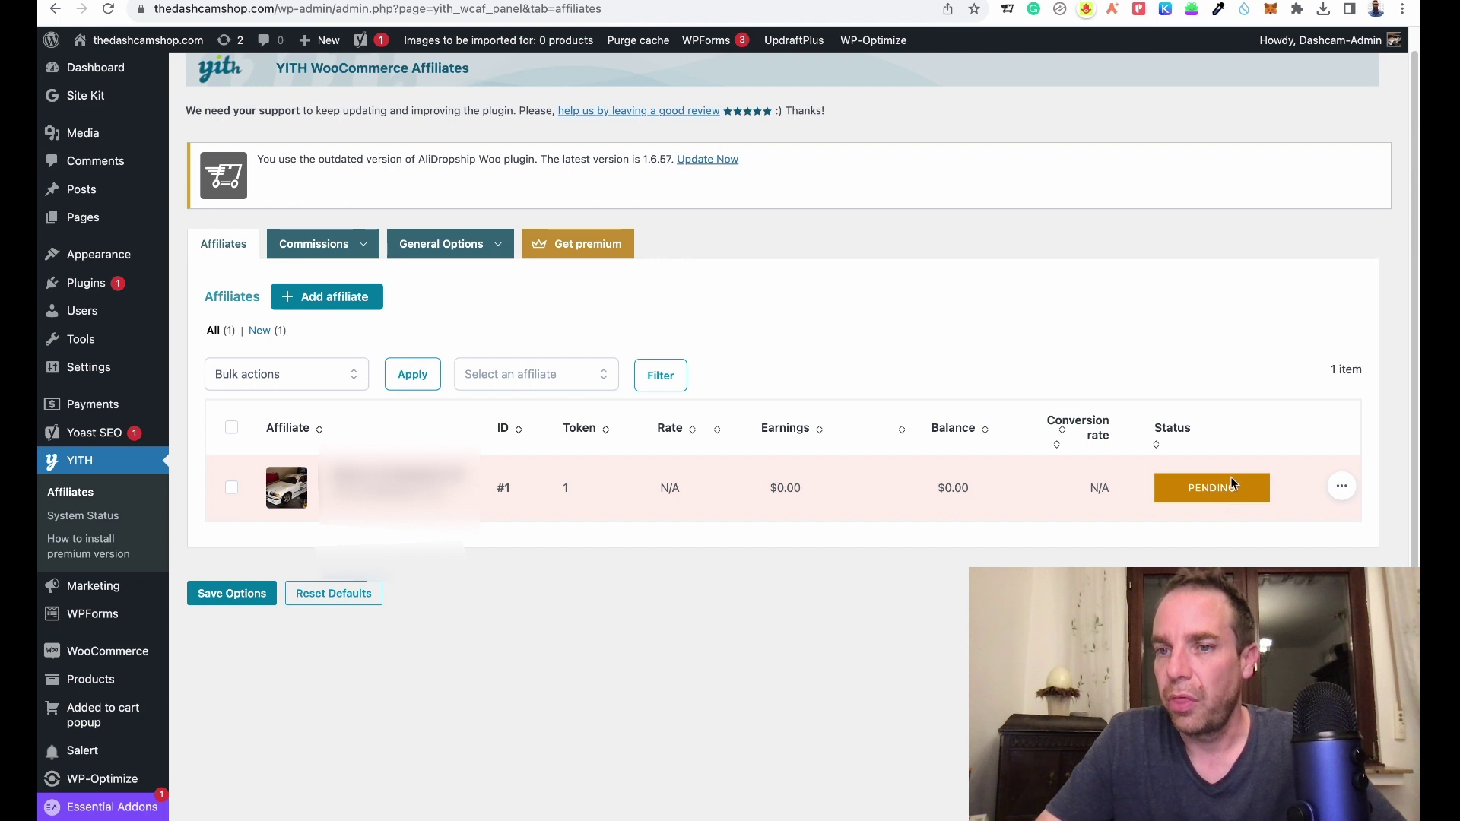
click(1342, 487)
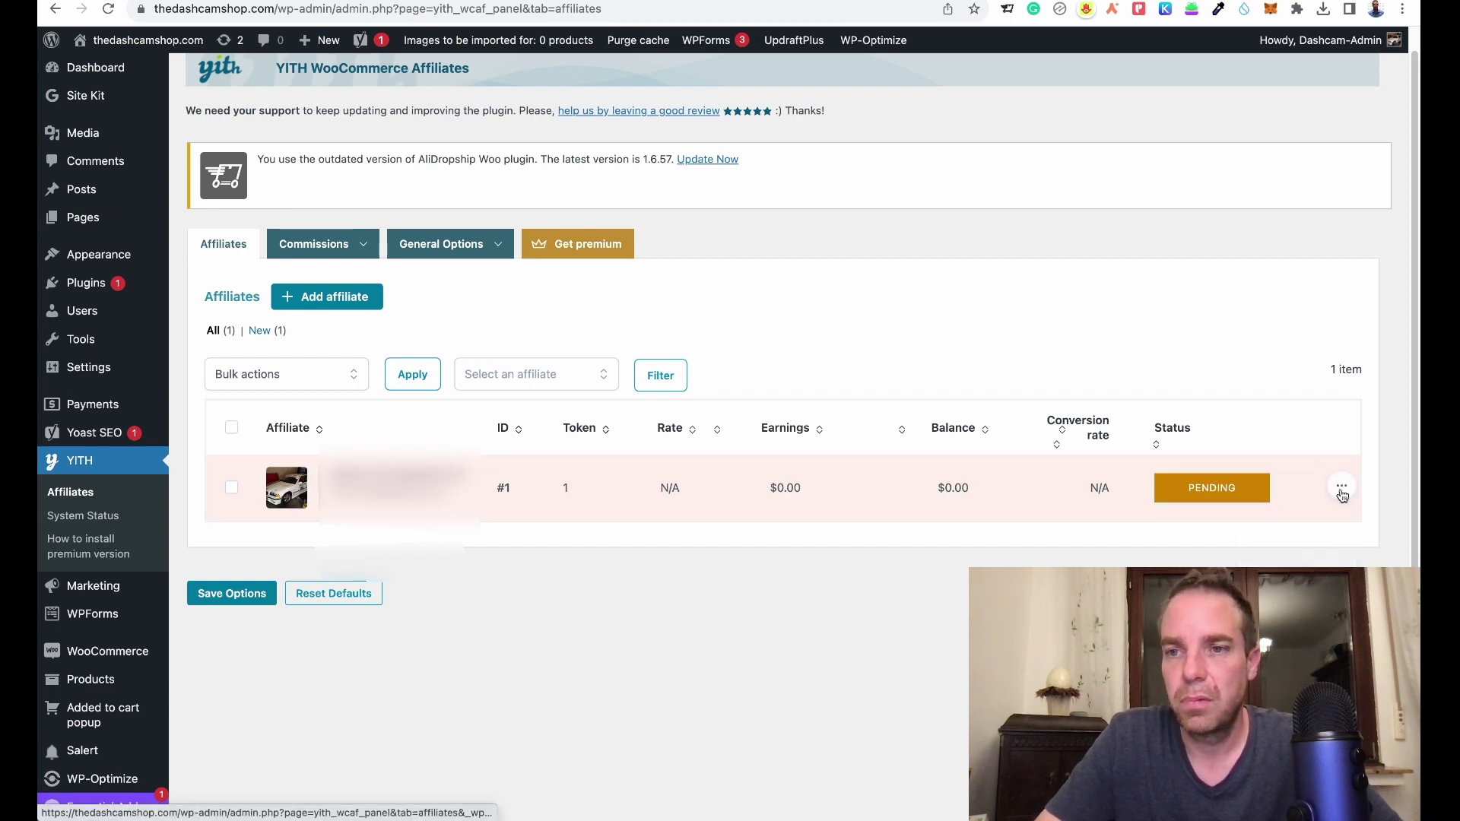
click(1341, 489)
click(1311, 532)
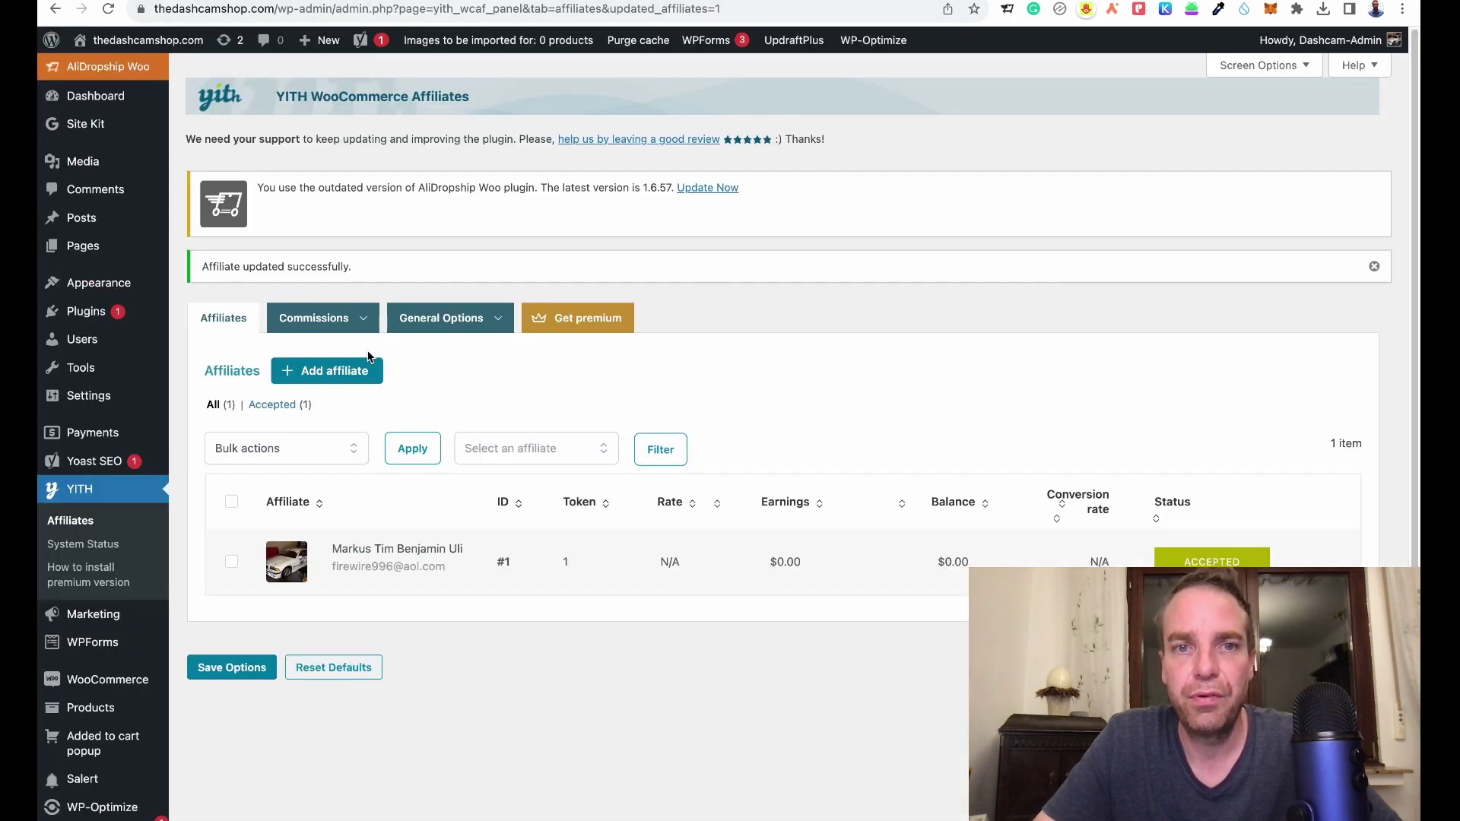
Step: Return to the wordpress.org YITH WooCommerce Affiliates plugin page, leaving the title unselected
mouse_move(444, 327)
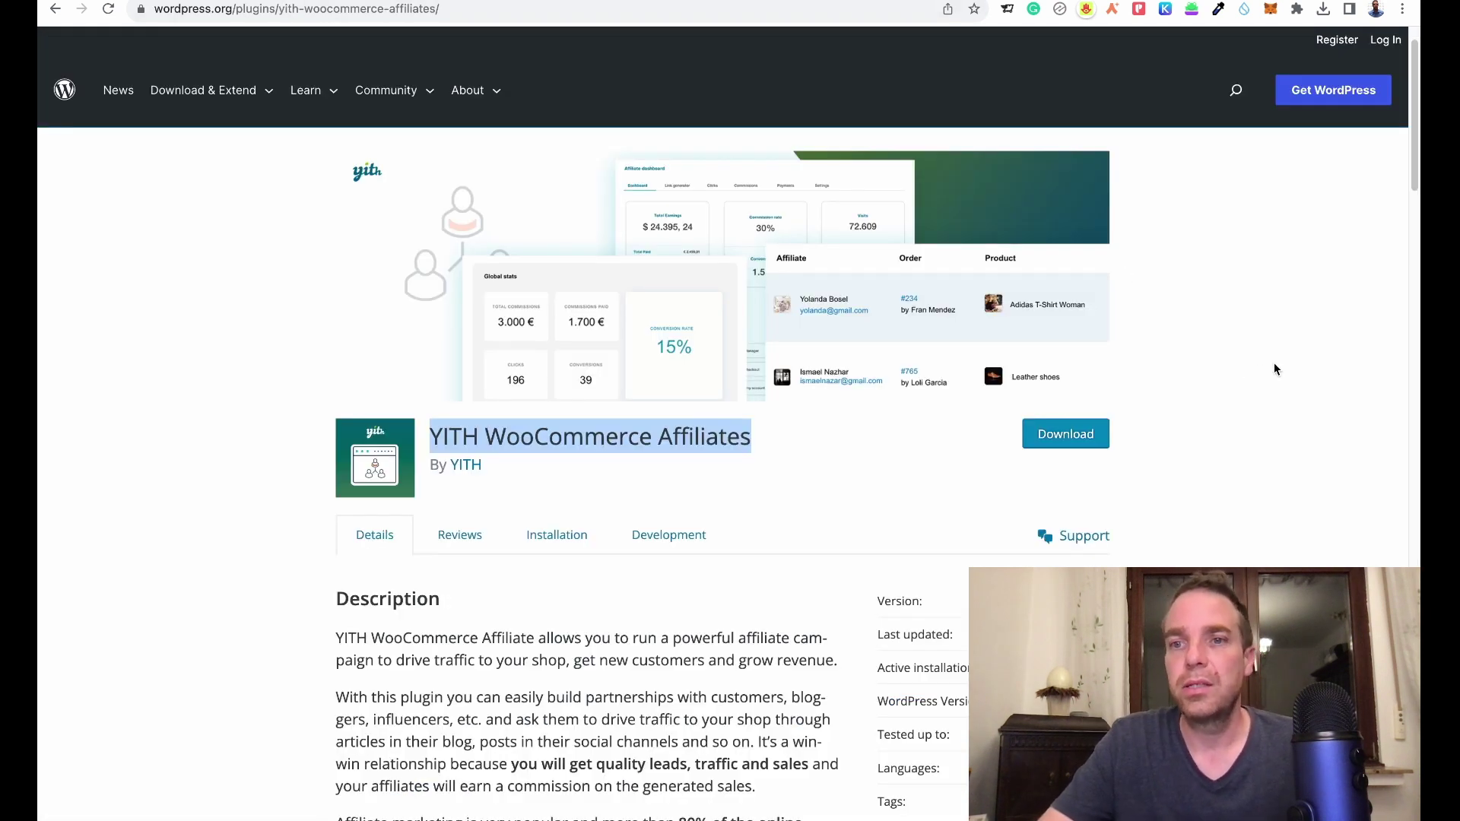
click(1233, 368)
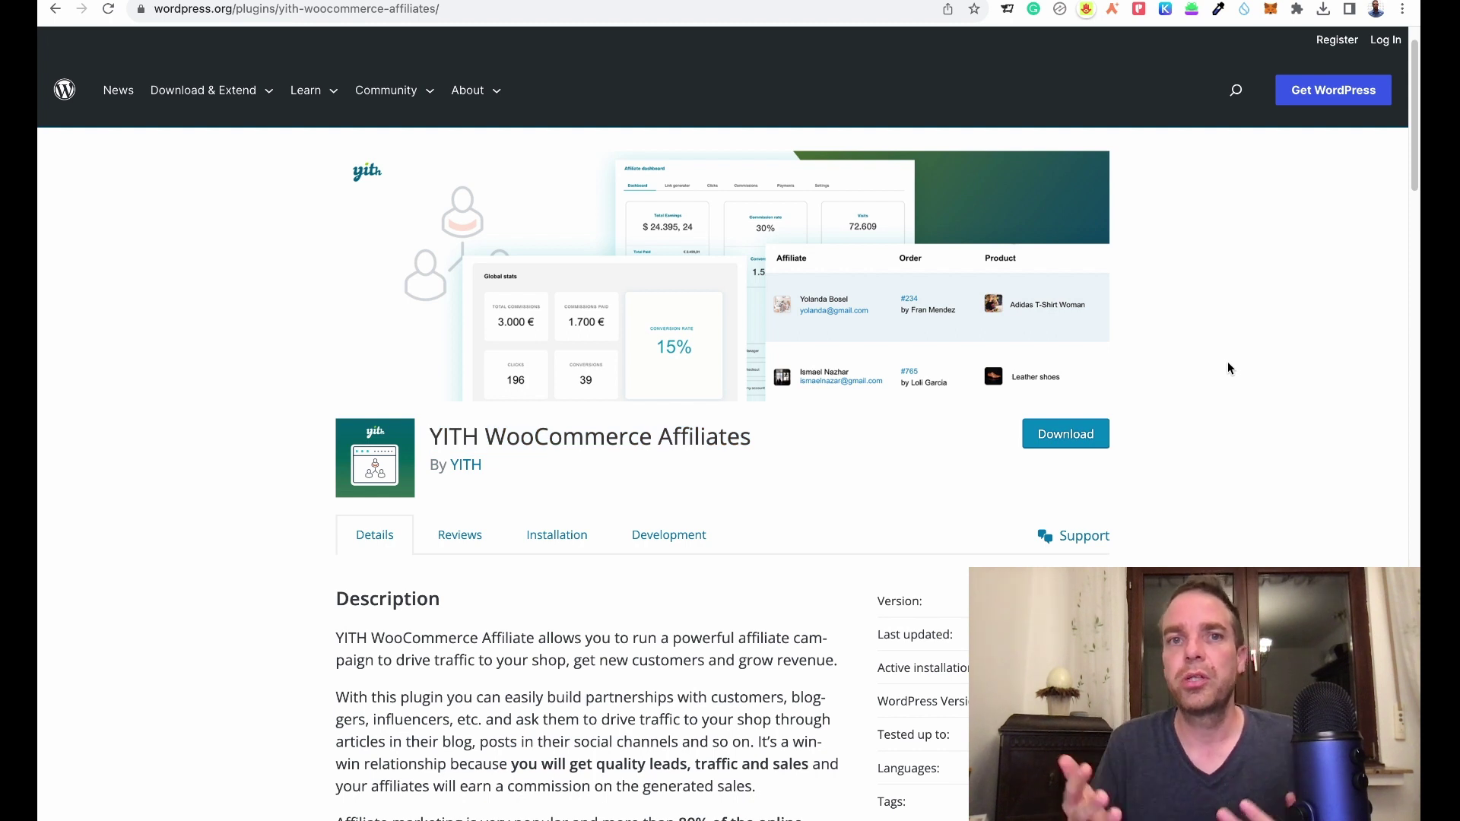